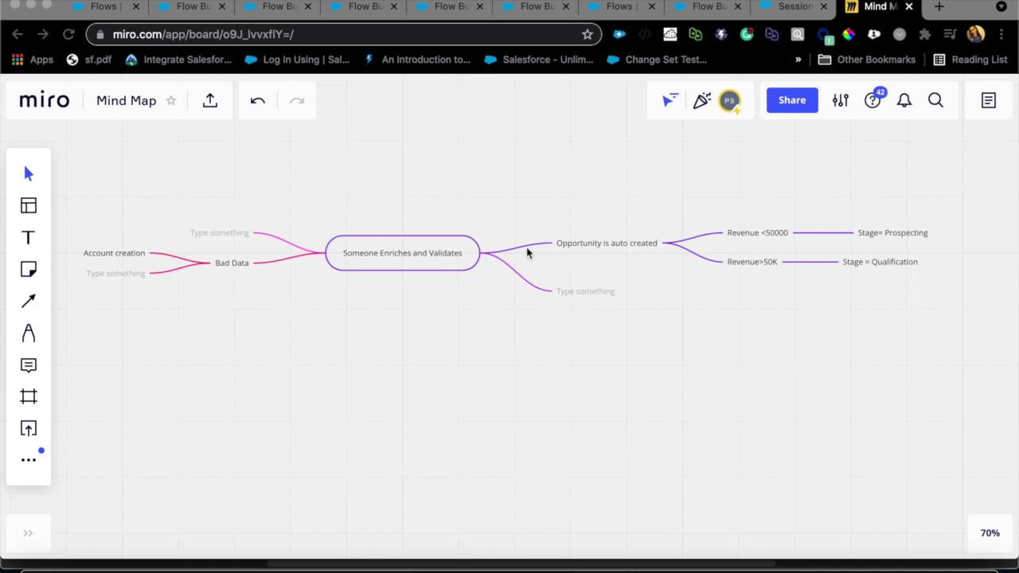
# Switch to the Salesforce Flows setup page and create a new Record-Triggered Orchestration (Beta).
pyautogui.hotkey('ctrl', 'Tab')
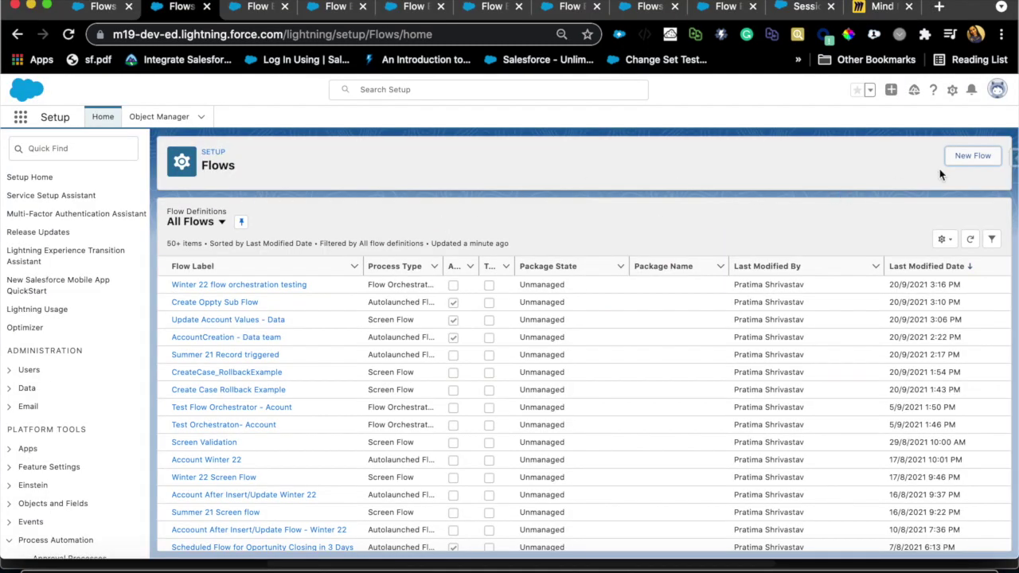
pyautogui.click(975, 155)
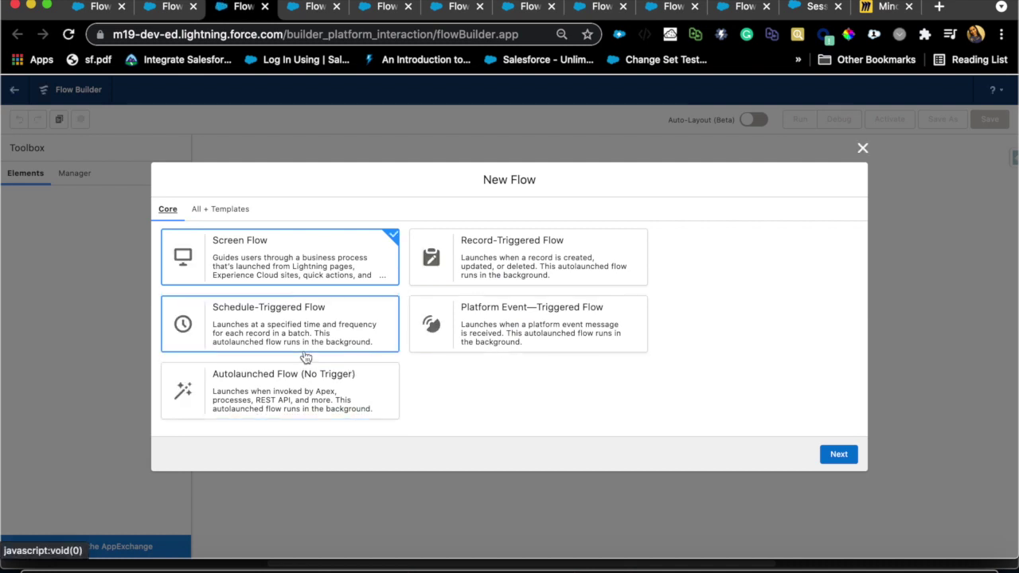
pyautogui.click(239, 210)
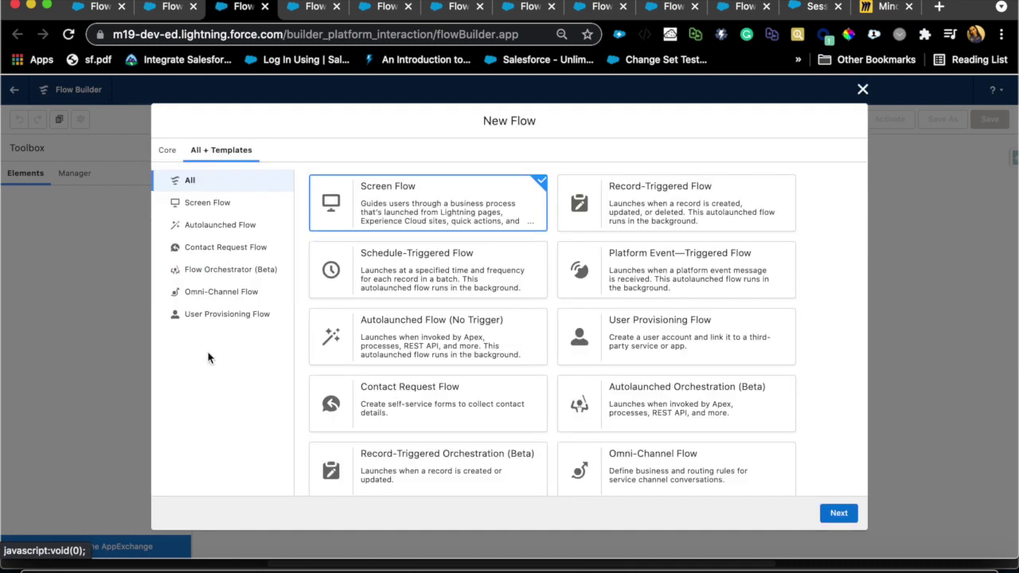
pyautogui.click(252, 273)
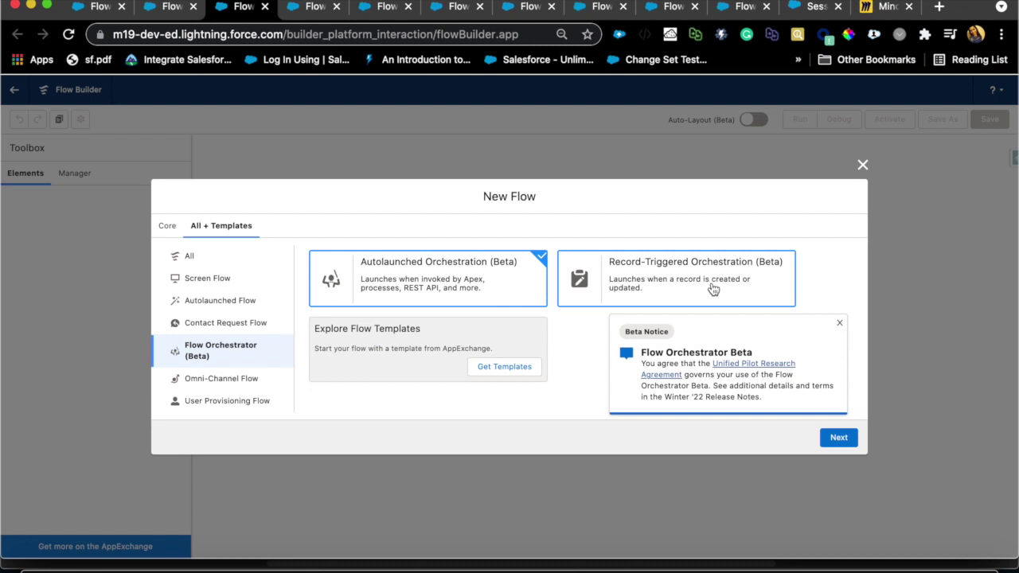
pyautogui.click(714, 289)
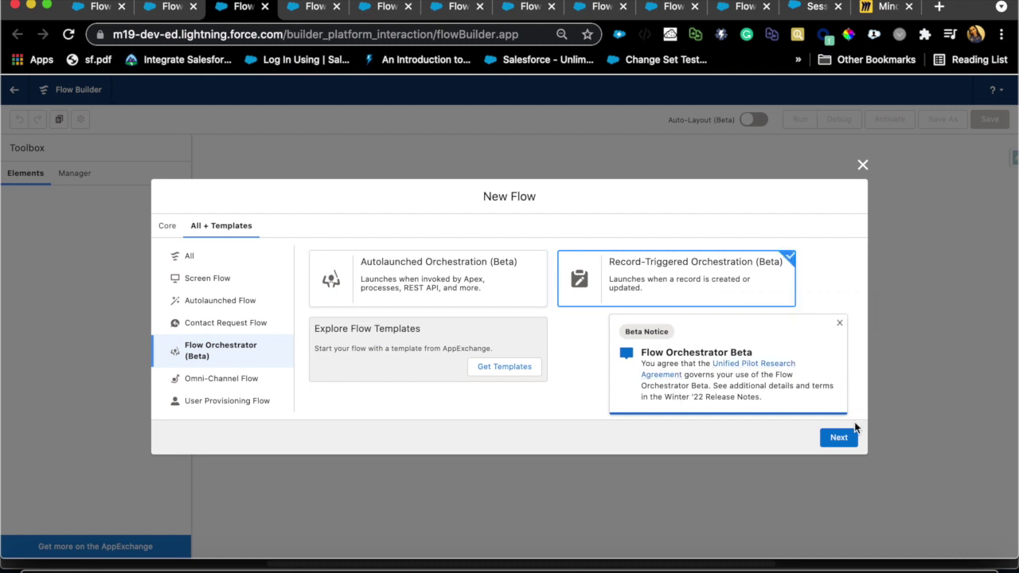
pyautogui.click(840, 439)
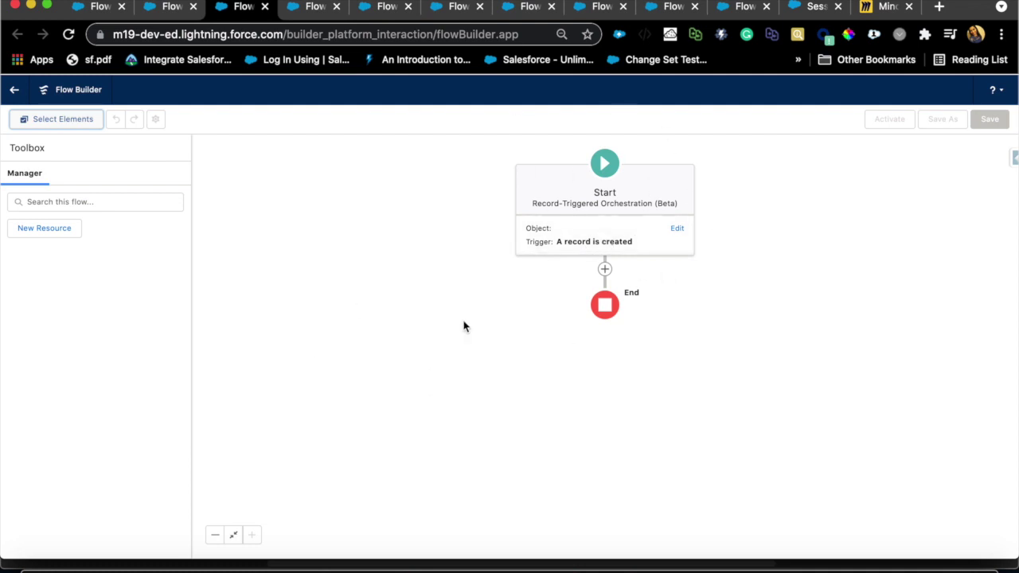
# Configure the Start element to trigger on the Account object when a record is created or updated.
pyautogui.click(677, 230)
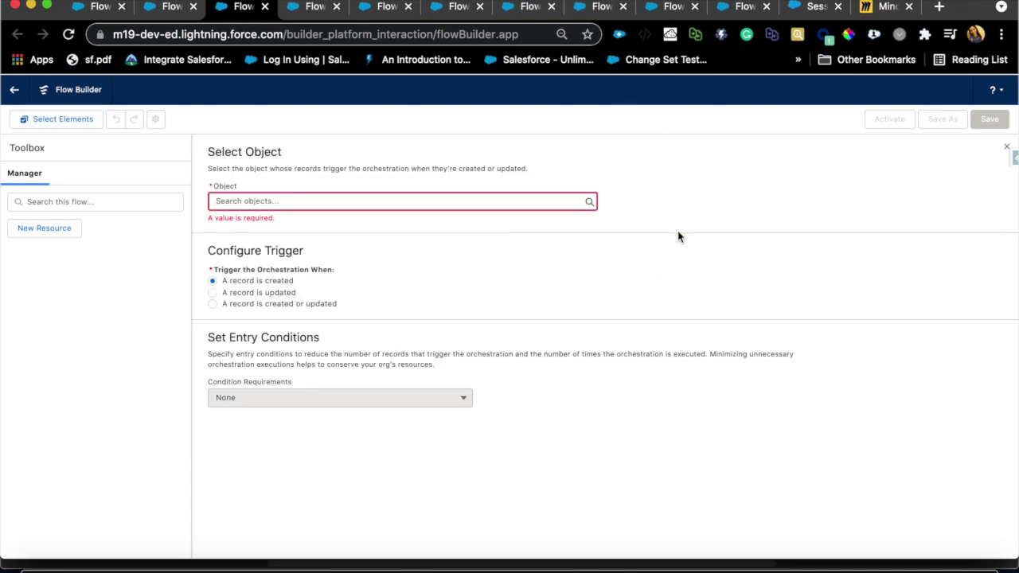
pyautogui.click(449, 205)
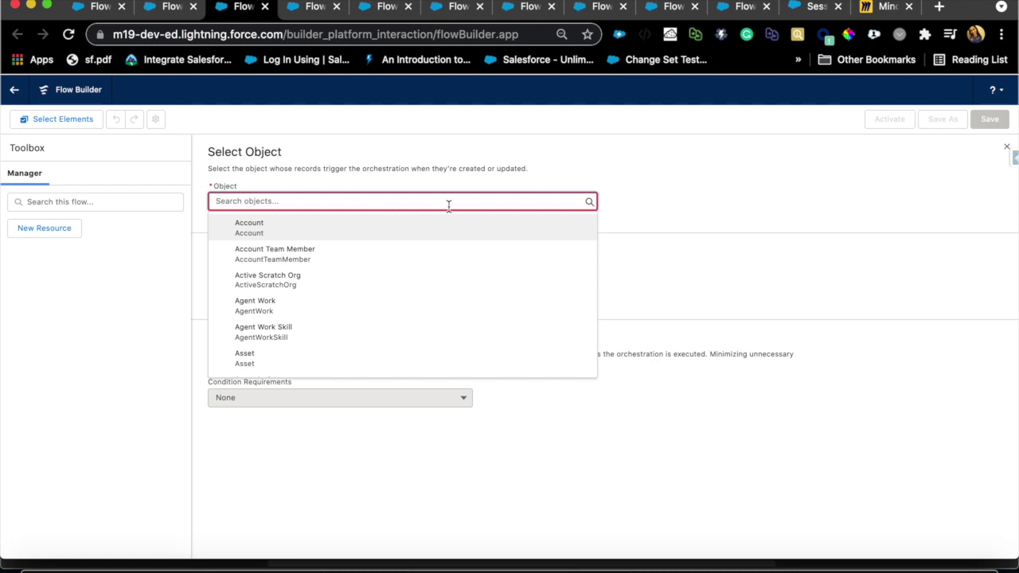
pyautogui.click(322, 235)
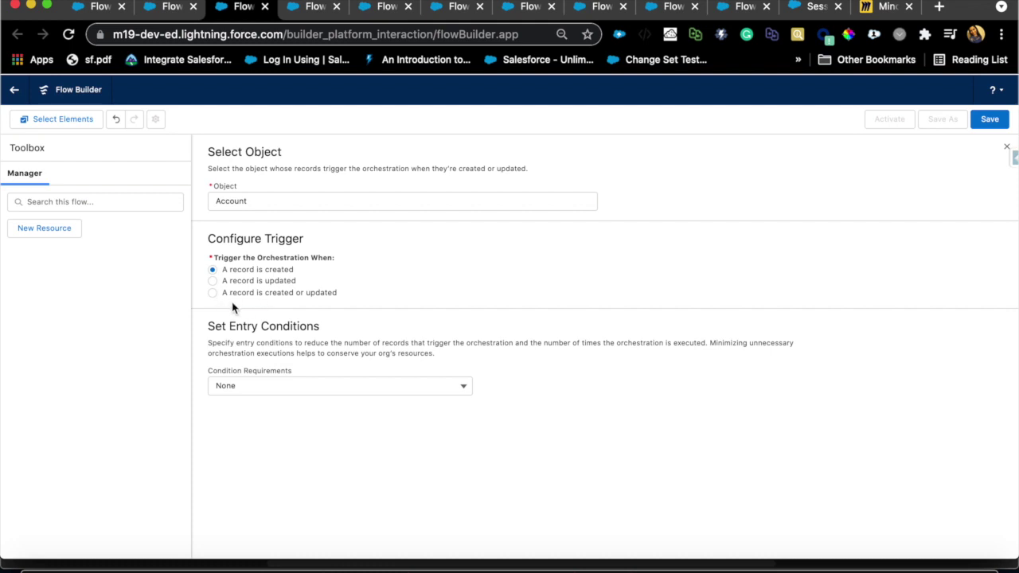
pyautogui.click(213, 282)
pyautogui.click(214, 294)
# Save the orchestration with the label "Account Flow Orchestraartion" and dismiss the issues notice.
pyautogui.click(988, 126)
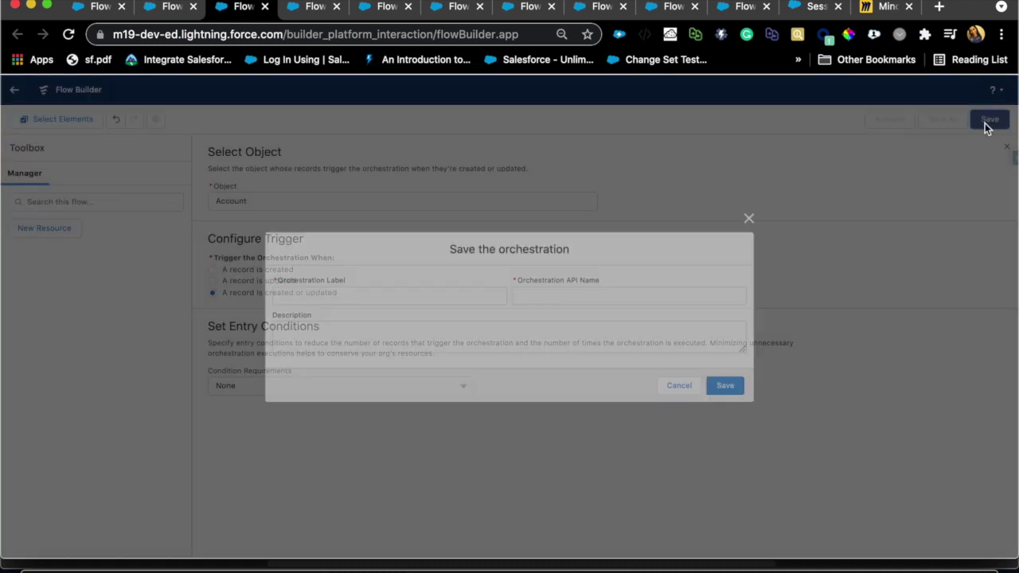
pyautogui.write('Ac')
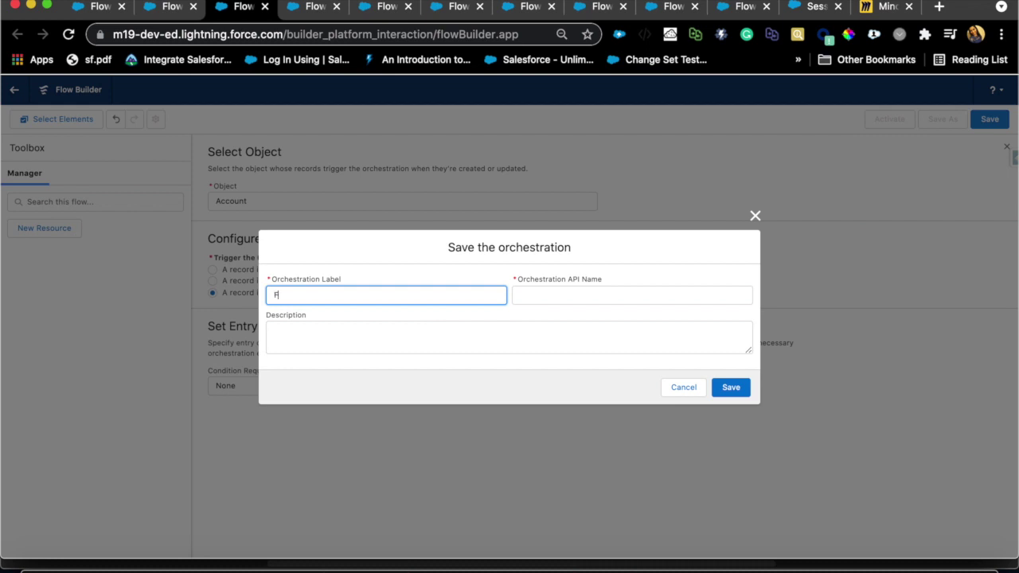
pyautogui.press('BackSpace')
pyautogui.write('ccount Flow Orchestrac')
pyautogui.press('BackSpace')
pyautogui.write('artion')
pyautogui.click(735, 394)
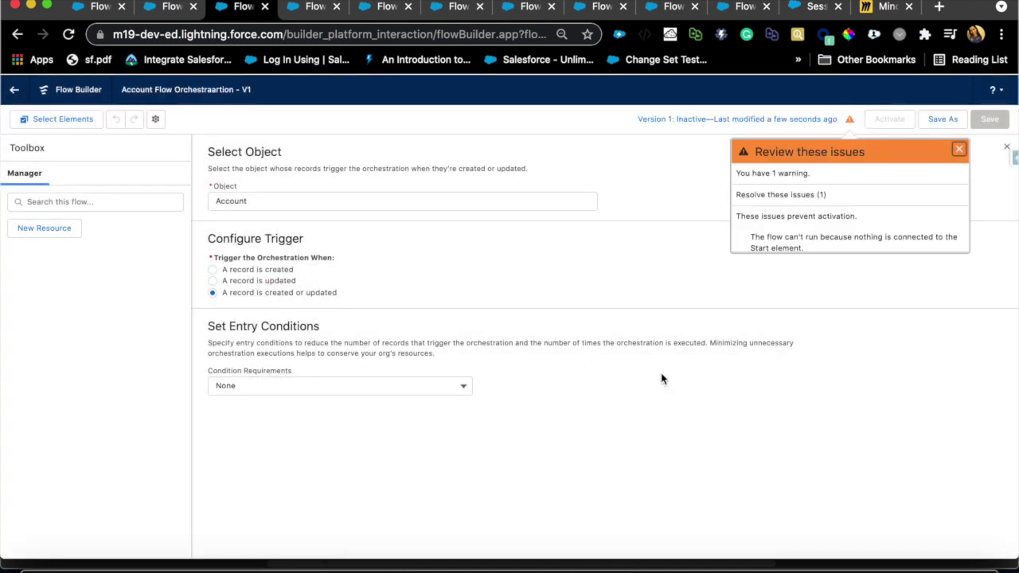
pyautogui.scroll(-1, 895, 228)
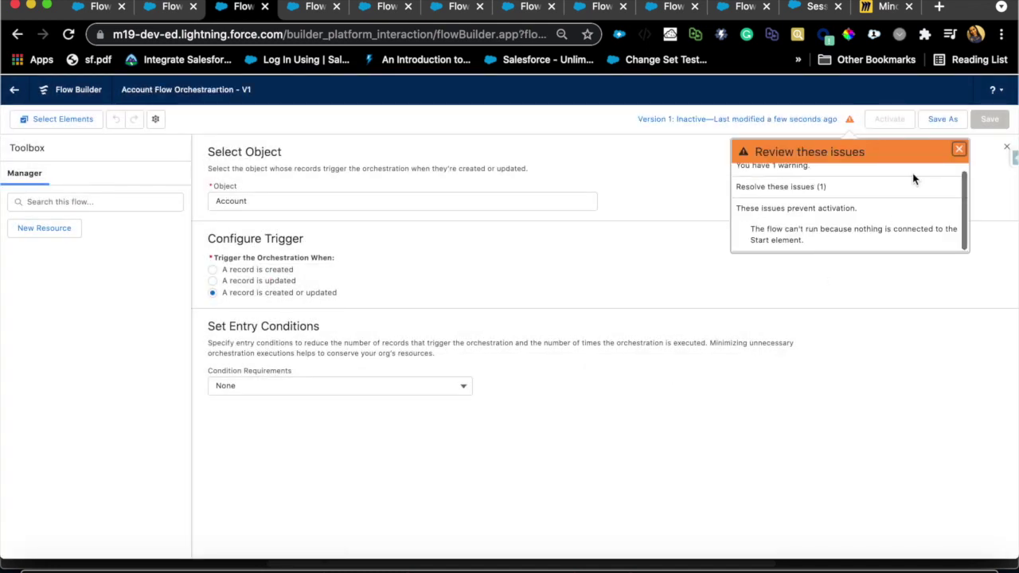
pyautogui.click(959, 149)
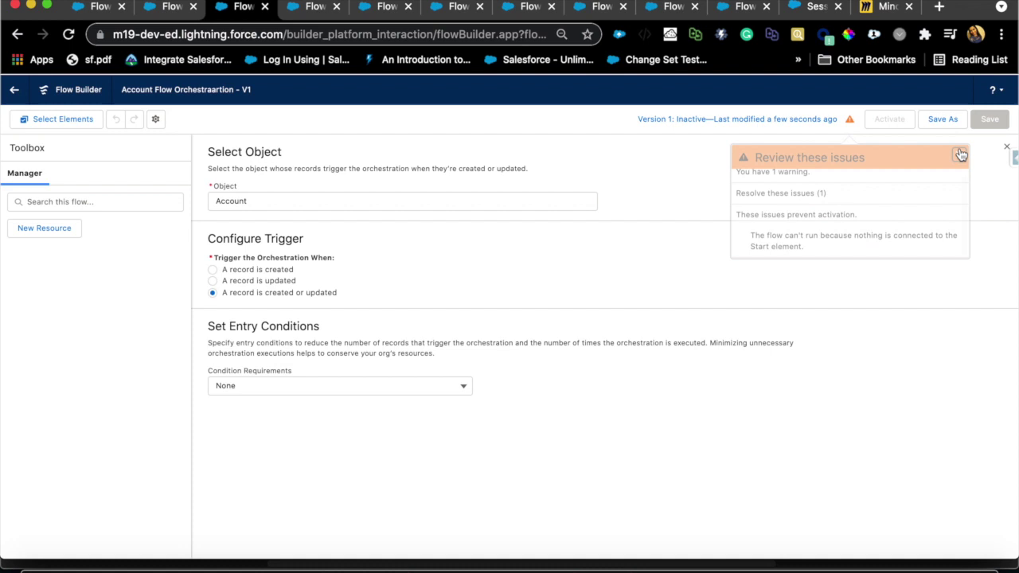
# Add a stage between Start and End and label it "Account Validation".
pyautogui.click(51, 126)
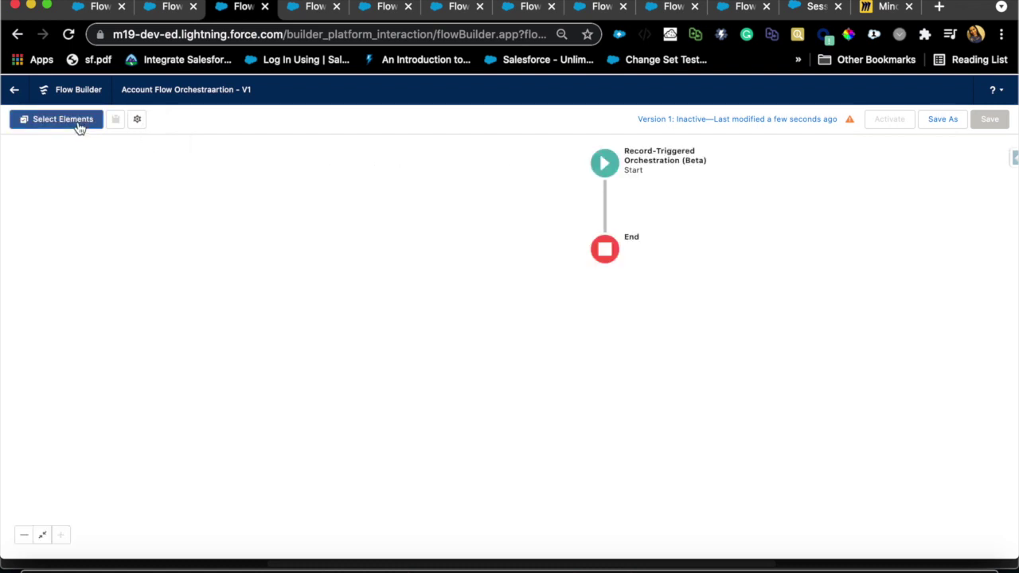
pyautogui.click(78, 126)
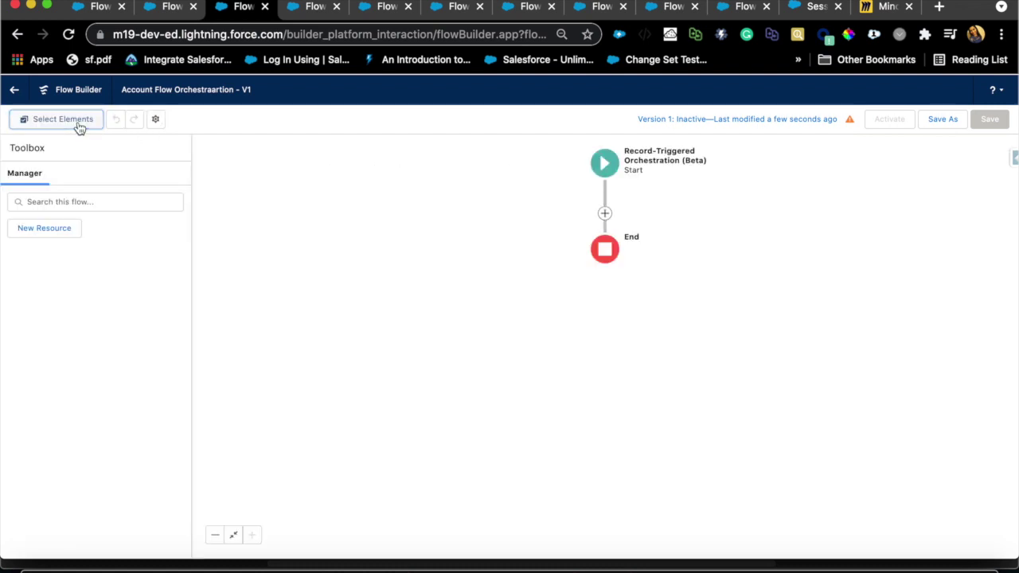
pyautogui.click(605, 212)
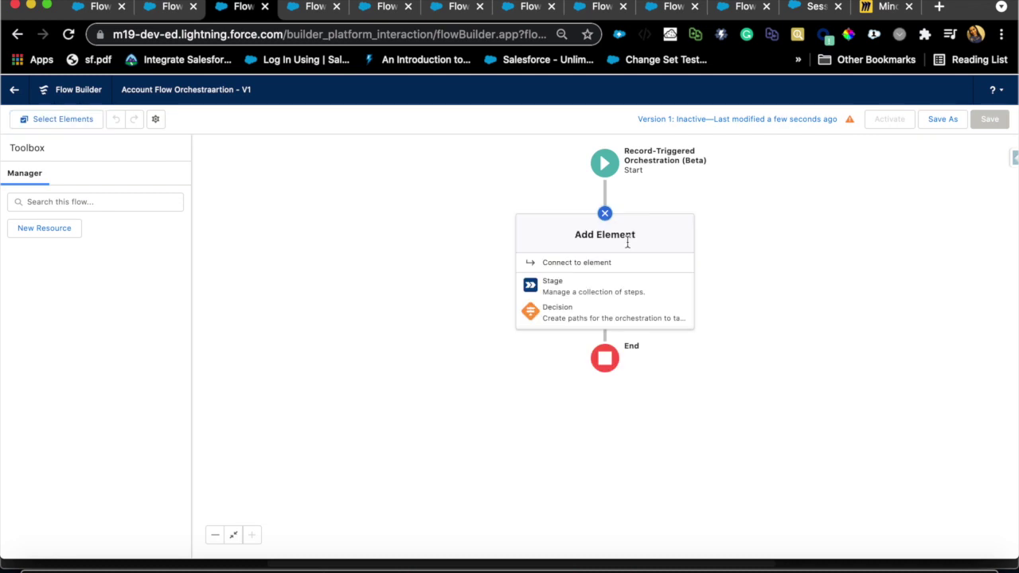
pyautogui.click(603, 287)
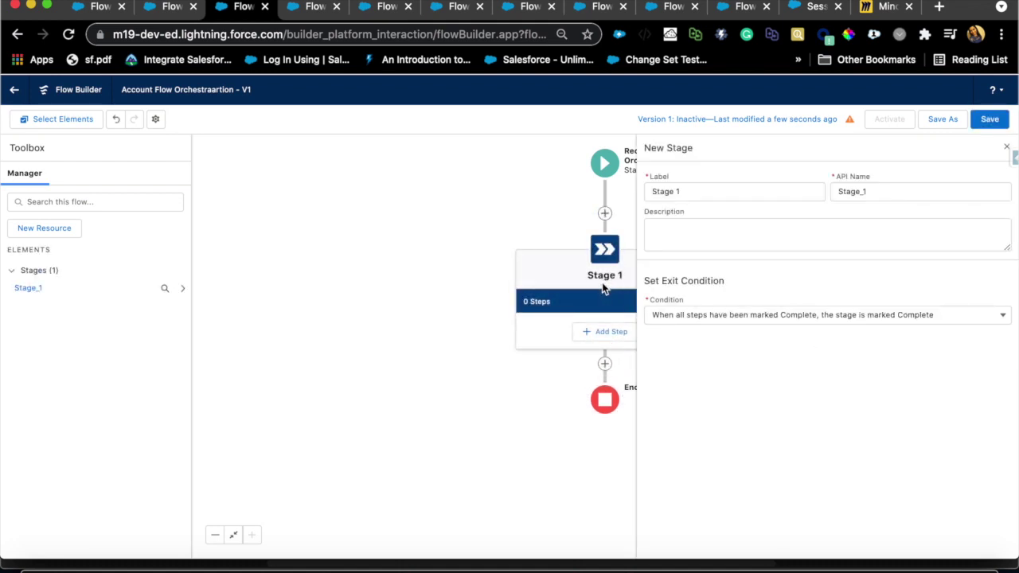
pyautogui.click(699, 187)
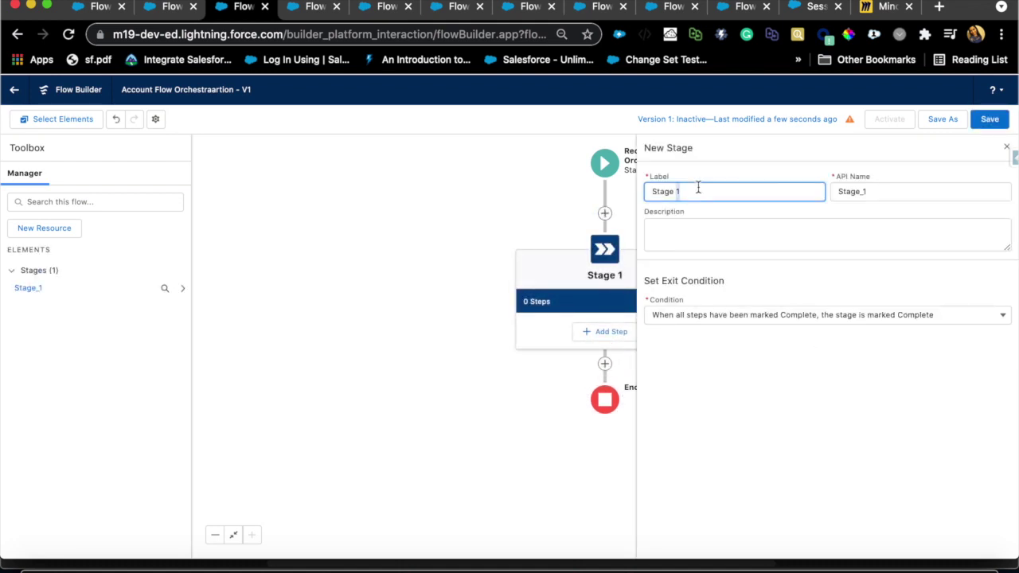
pyautogui.tripleClick(698, 187)
pyautogui.write('Account Validation')
# Replace the stage's default API name with Account_Validation, leaving the description empty.
pyautogui.doubleClick(861, 191)
pyautogui.press('BackSpace')
pyautogui.write('ccoun')
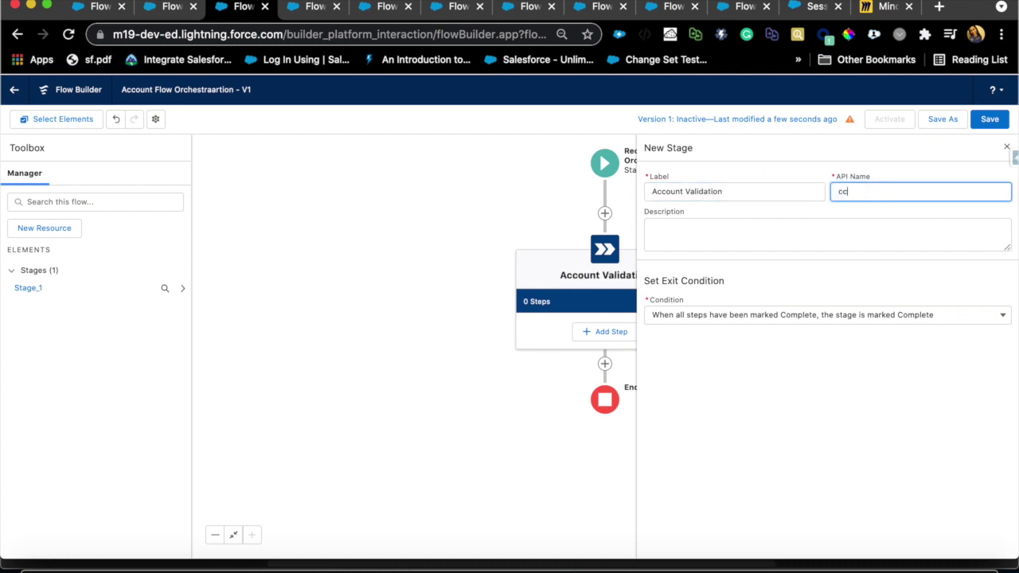
pyautogui.write('t')
pyautogui.press('BackSpace')
pyautogui.press('BackSpace')
pyautogui.press('BackSpace')
pyautogui.press('BackSpace')
pyautogui.press('BackSpace')
pyautogui.press('BackSpace')
pyautogui.write('Account')
pyautogui.press('super+a')
pyautogui.press('BackSpace')
pyautogui.click(769, 232)
pyautogui.click(782, 199)
pyautogui.moveTo(882, 205); pyautogui.dragTo(837, 223)
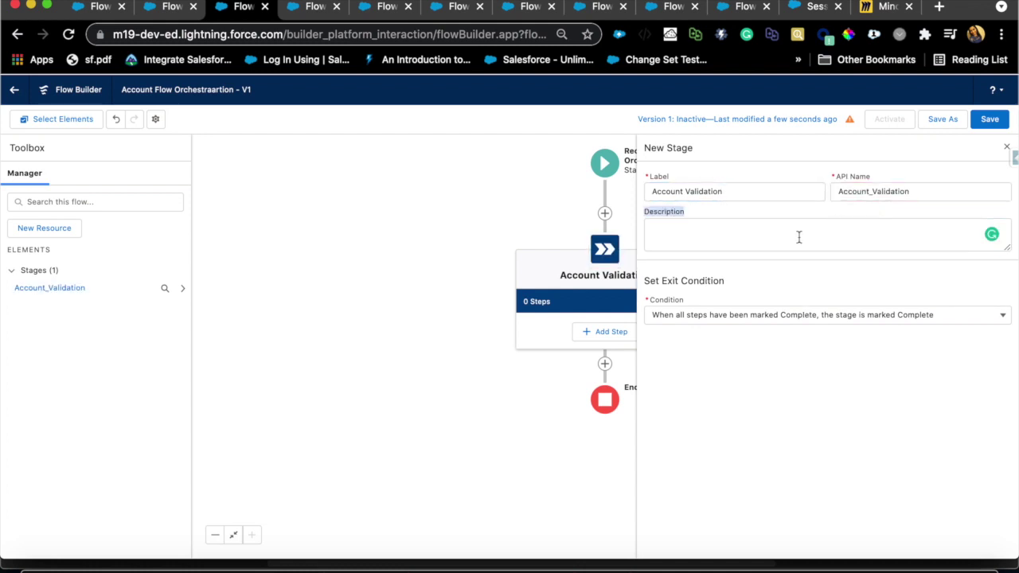
pyautogui.click(752, 246)
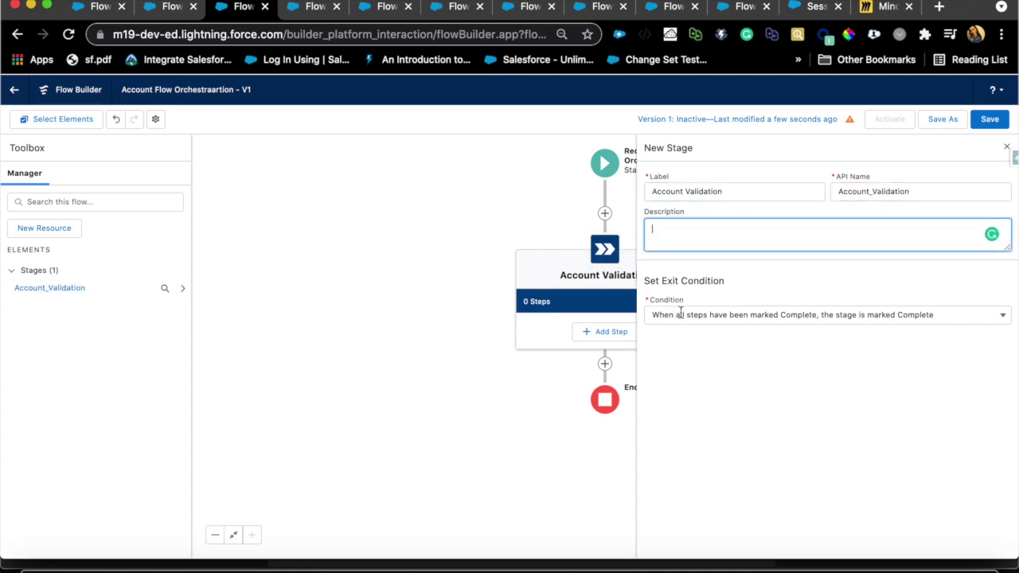
# Examine the exit condition options of the Account Validation stage, then close its settings.
pyautogui.click(747, 315)
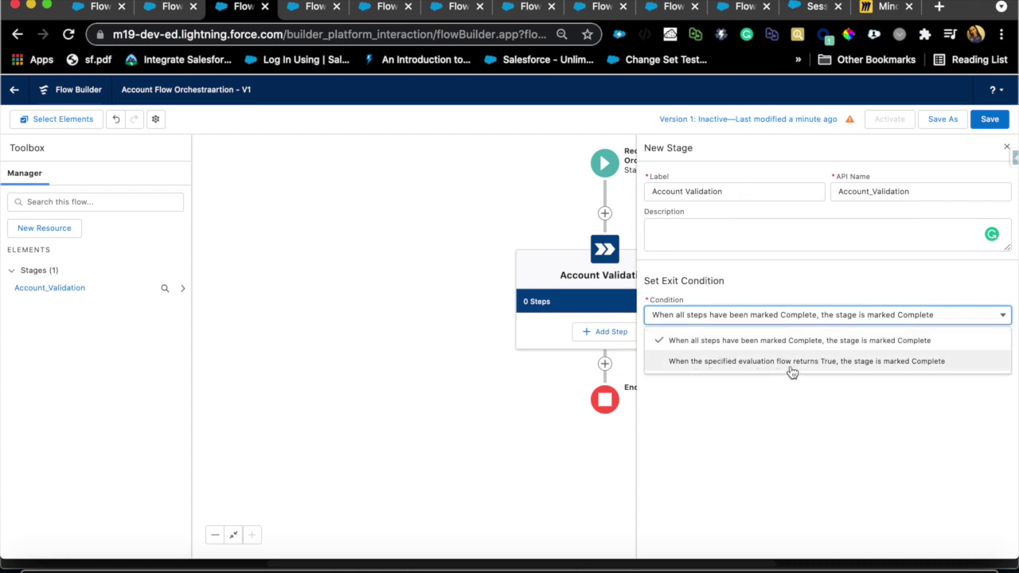
pyautogui.click(787, 430)
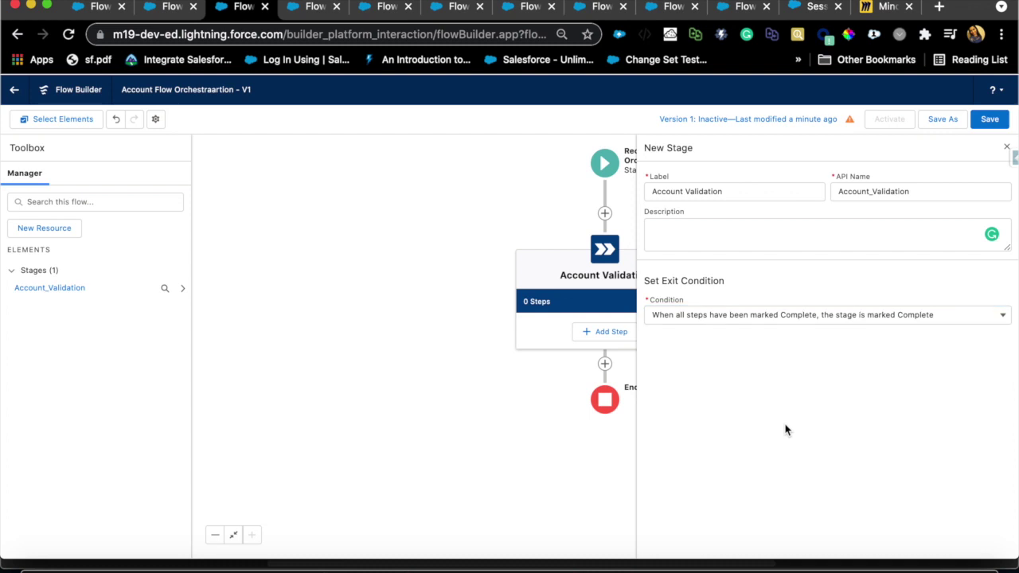
pyautogui.click(557, 334)
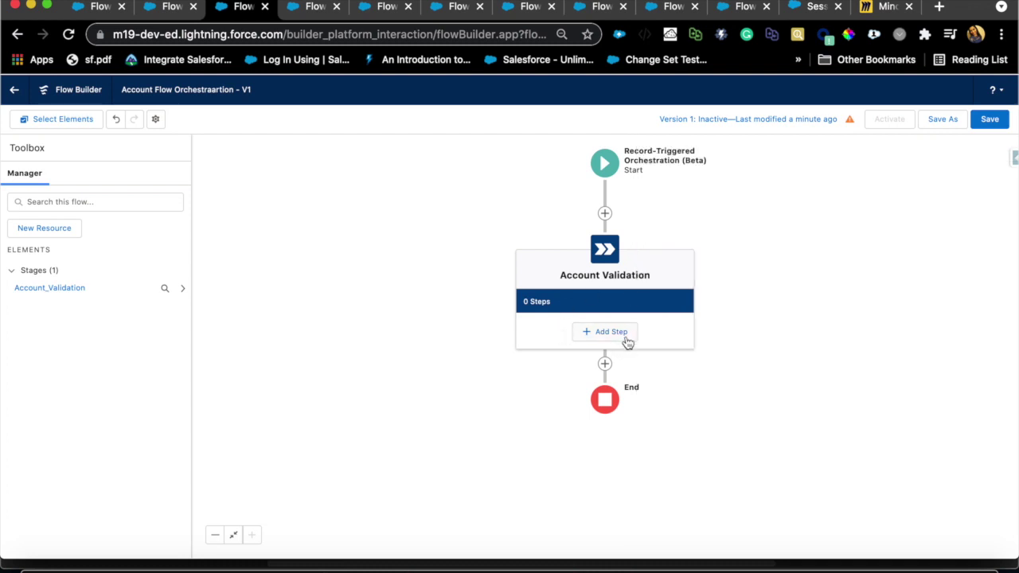
pyautogui.click(628, 340)
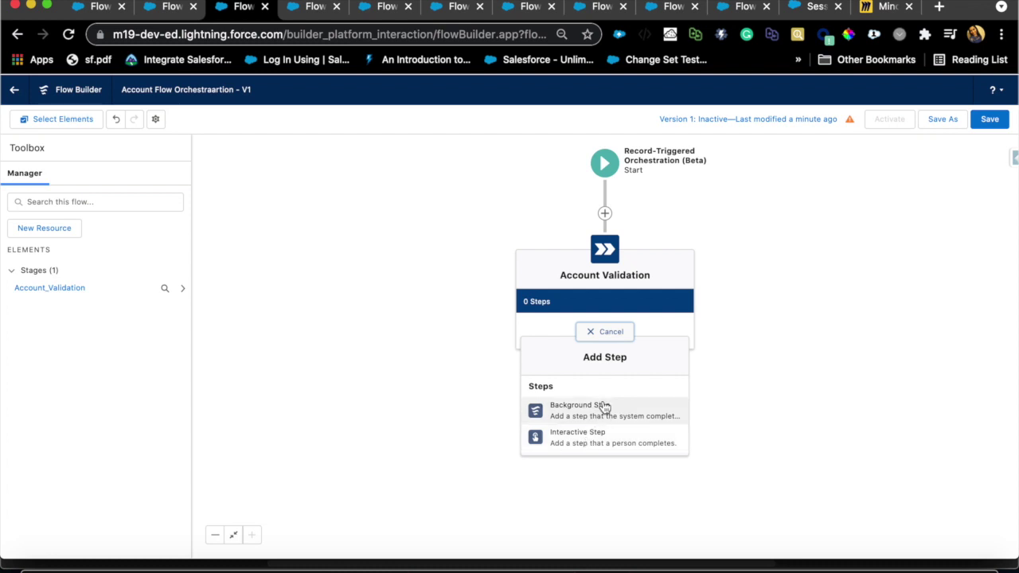
pyautogui.click(605, 407)
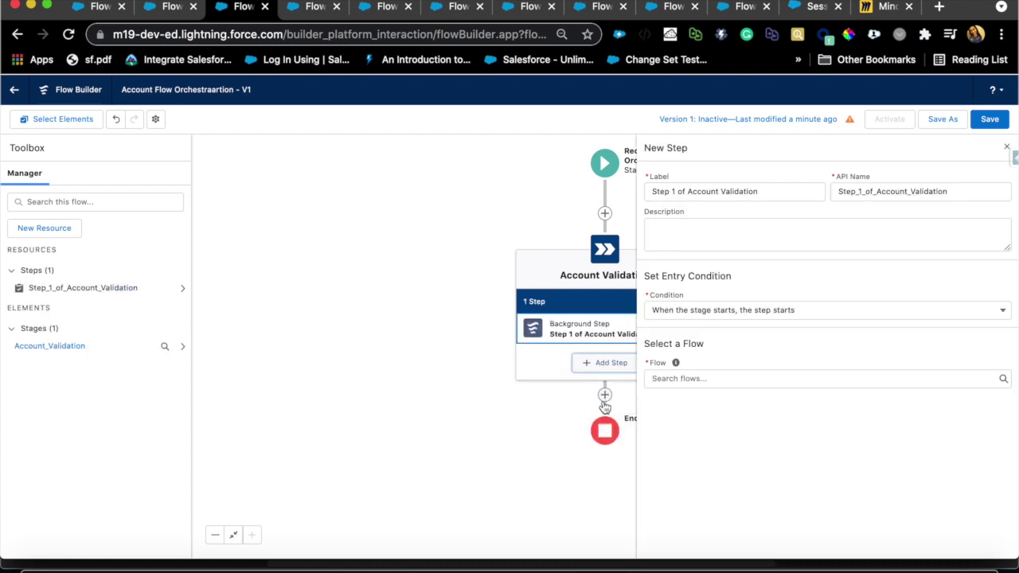
pyautogui.click(686, 379)
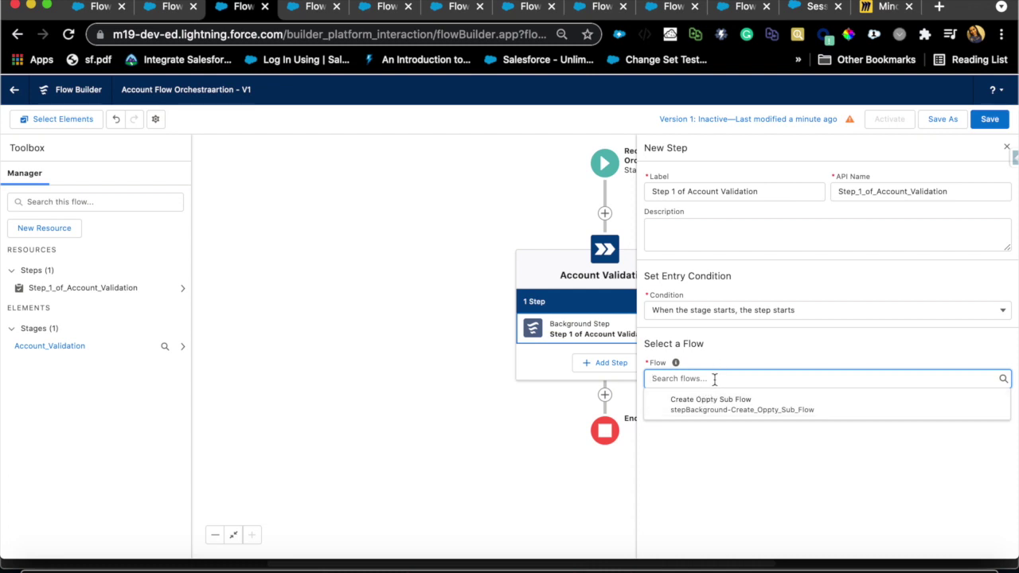
pyautogui.write('acco')
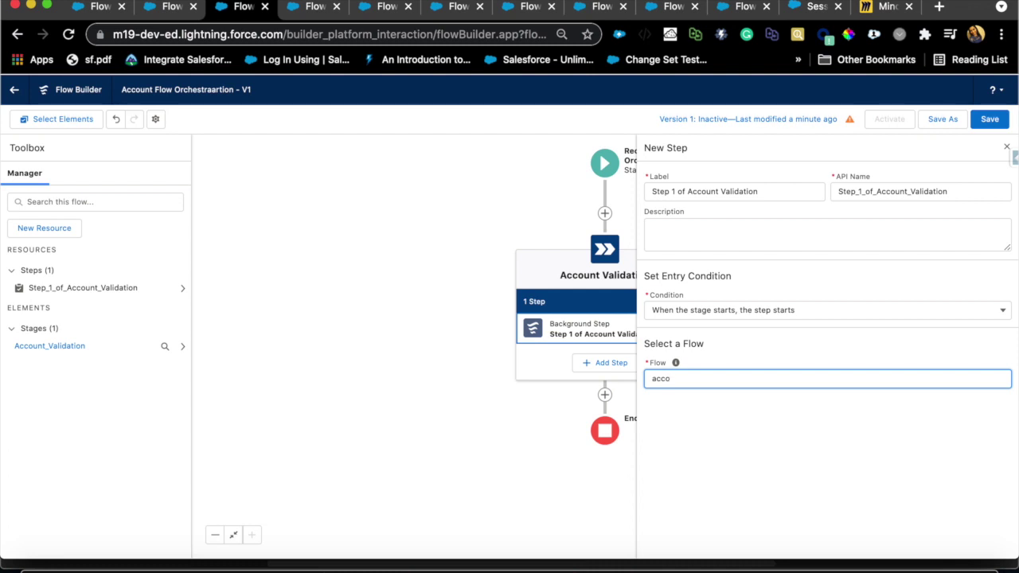
pyautogui.press('BackSpace')
pyautogui.press('BackSpace')
pyautogui.press('BackSpace')
pyautogui.press('BackSpace')
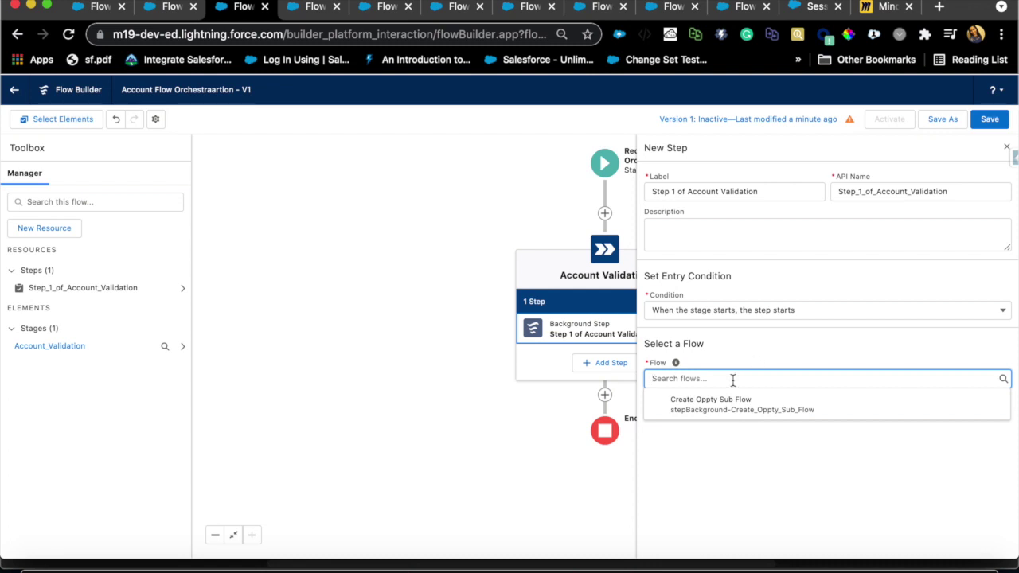
pyautogui.click(781, 311)
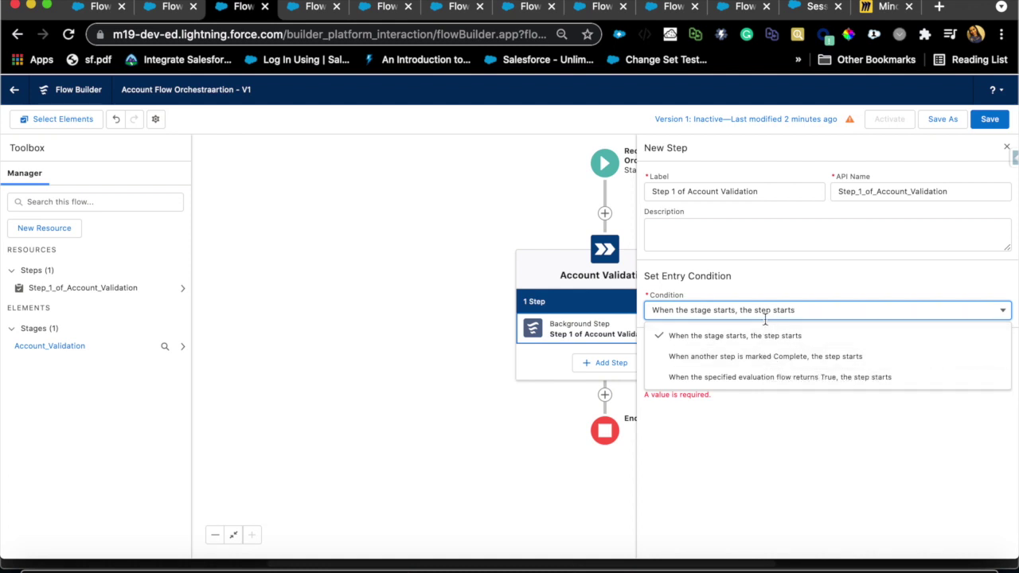
pyautogui.click(585, 333)
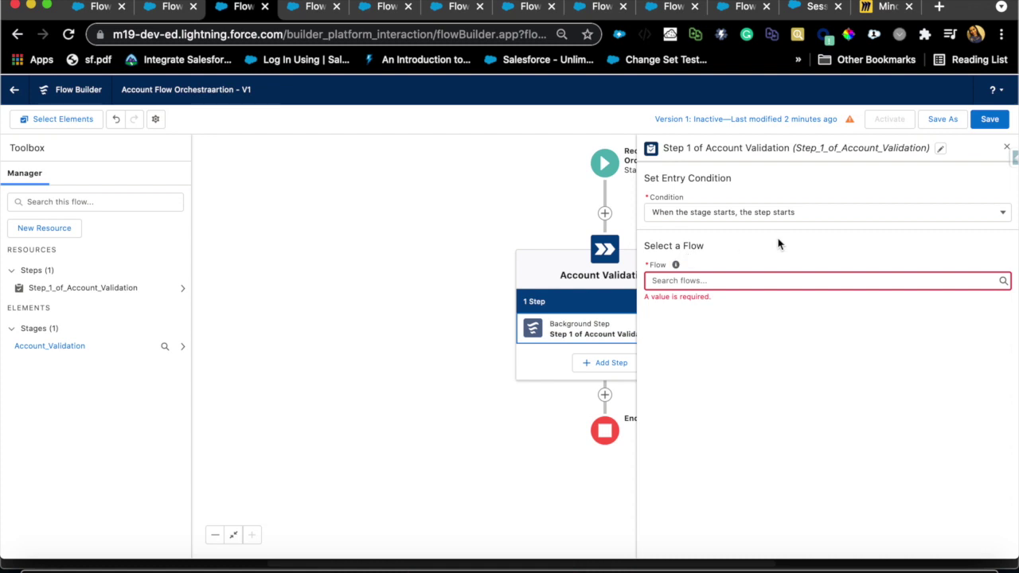
pyautogui.click(1006, 149)
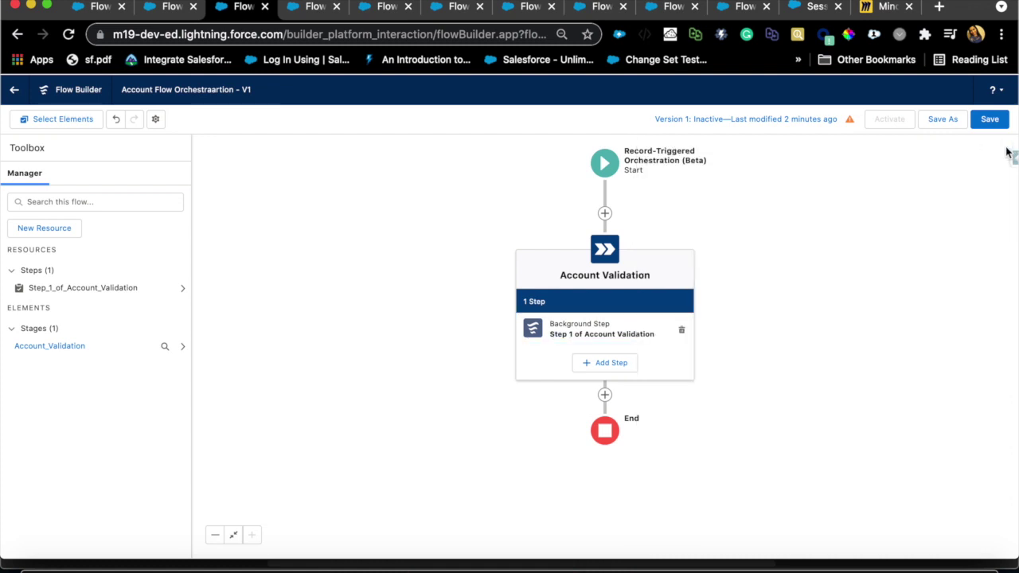
pyautogui.click(681, 330)
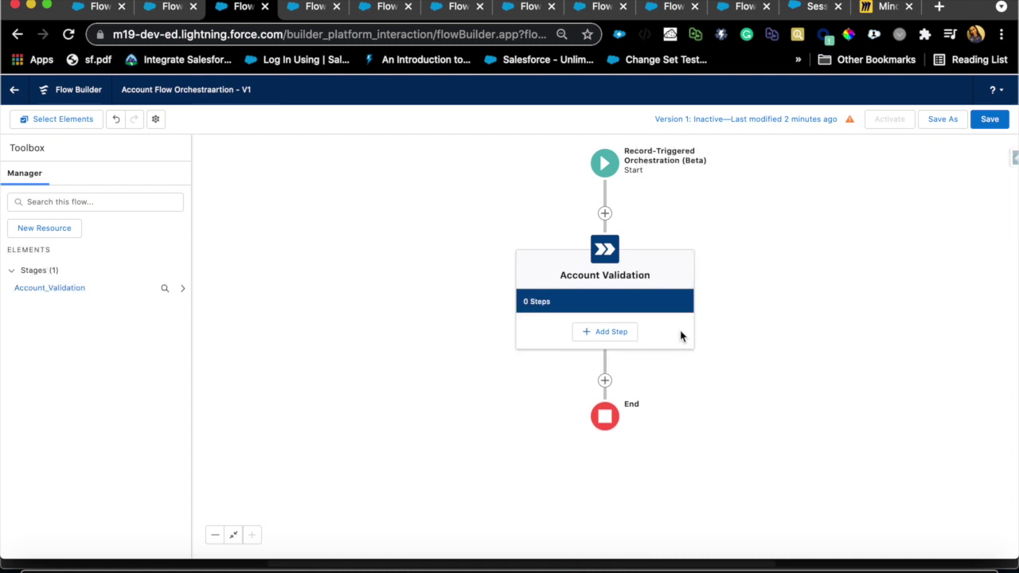
# Add an interactive step to the Account Validation stage and label it "Update Account Fields".
pyautogui.click(623, 333)
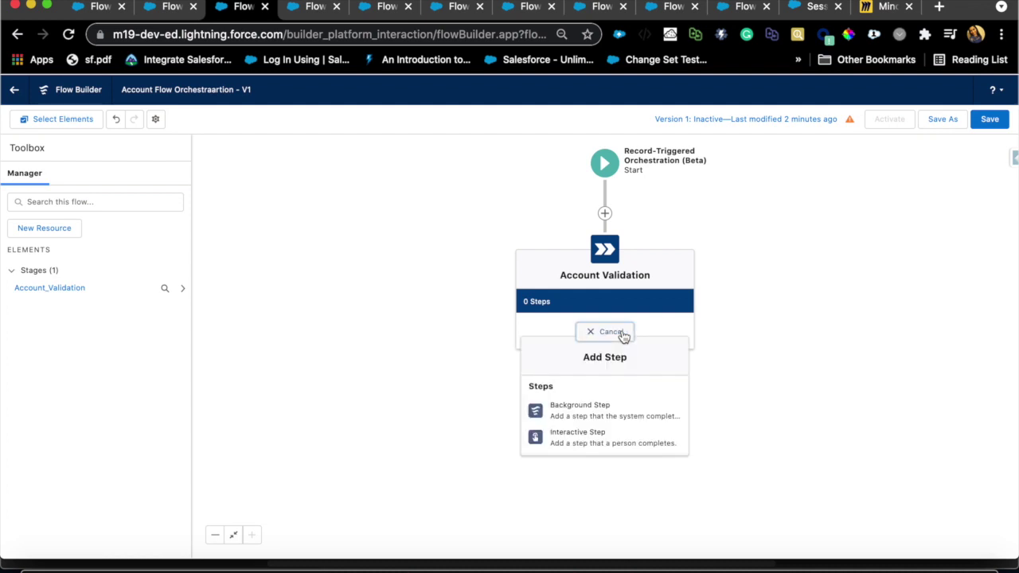
pyautogui.click(581, 444)
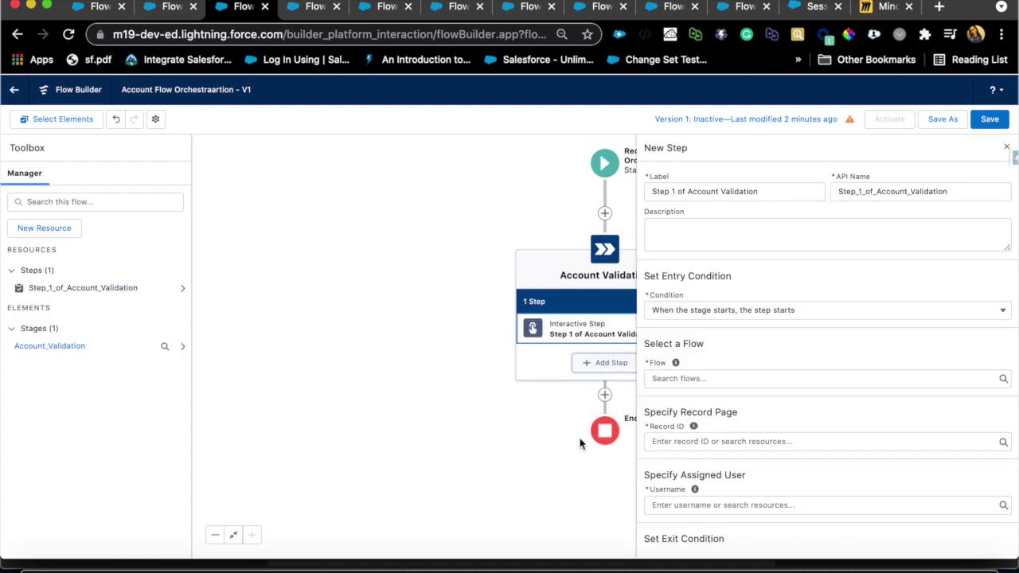
pyautogui.tripleClick(790, 192)
pyautogui.write('Upd')
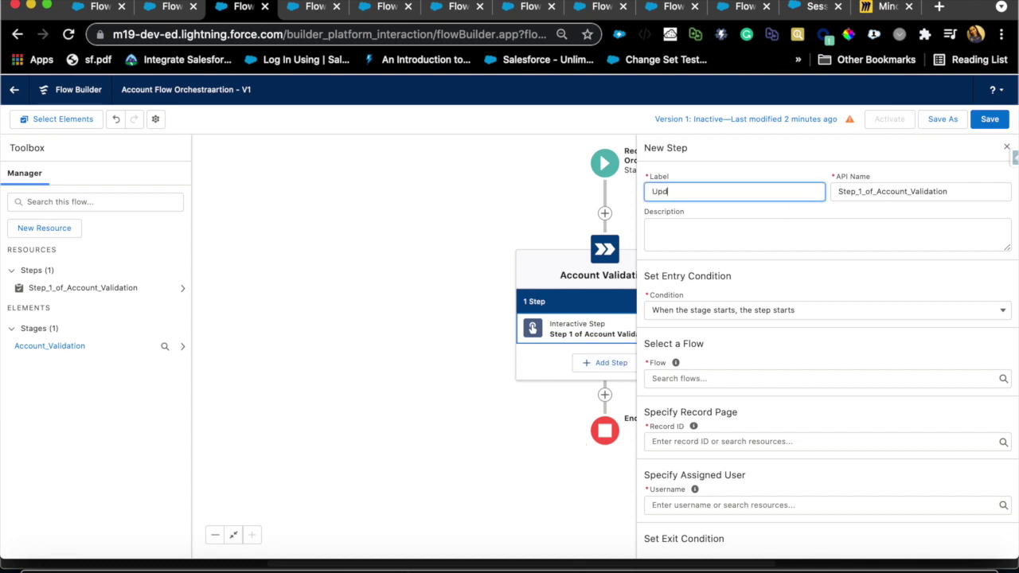
pyautogui.write('ate Account Field s')
# Replace the interactive step's default API name with Update_Account_Fields, leaving the description empty.
pyautogui.tripleClick(916, 193)
pyautogui.press('BackSpace')
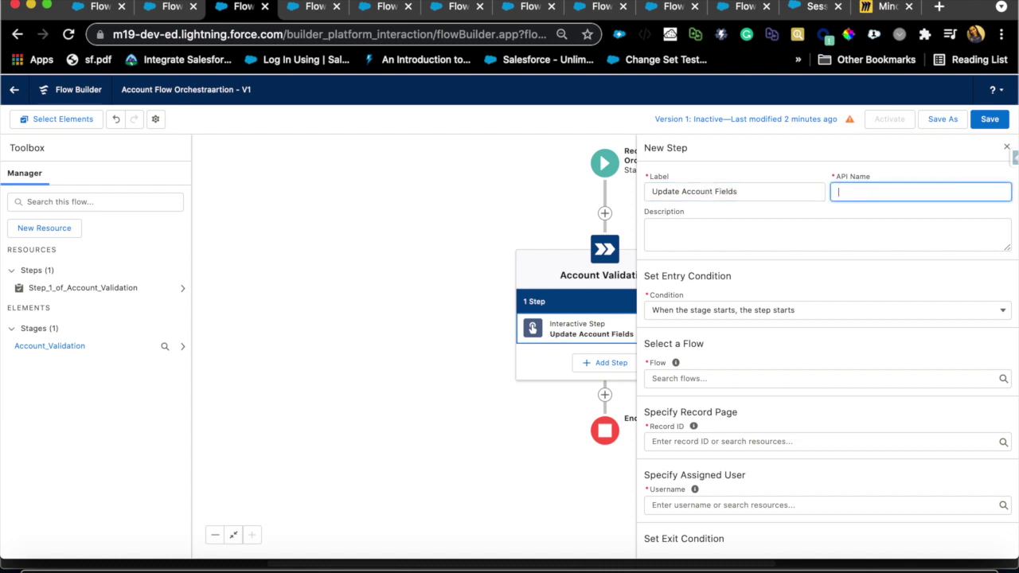
pyautogui.click(794, 192)
pyautogui.click(795, 217)
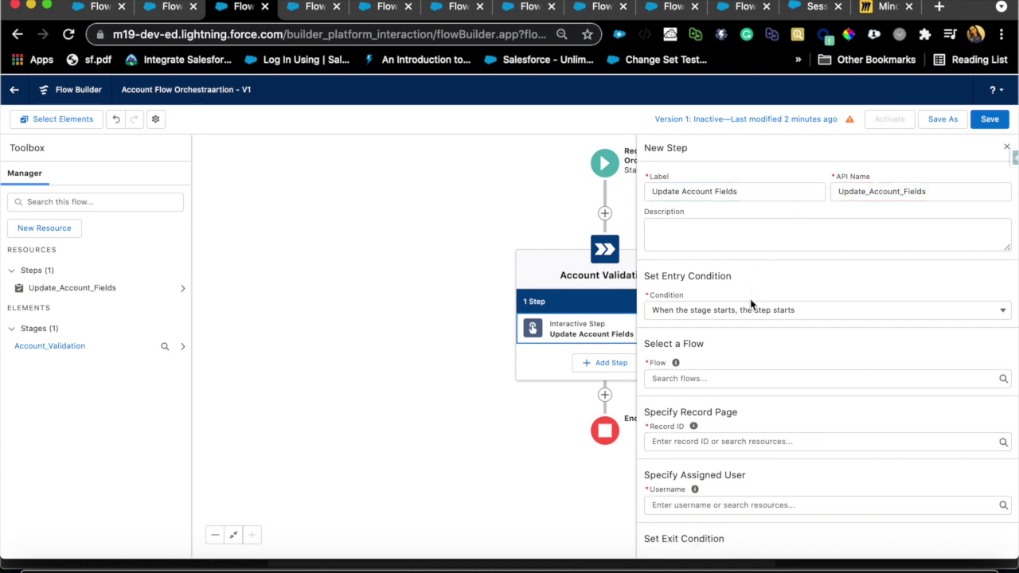
# Choose the "Update Account Values - Data" screen flow for the Update Account Fields step.
pyautogui.click(724, 380)
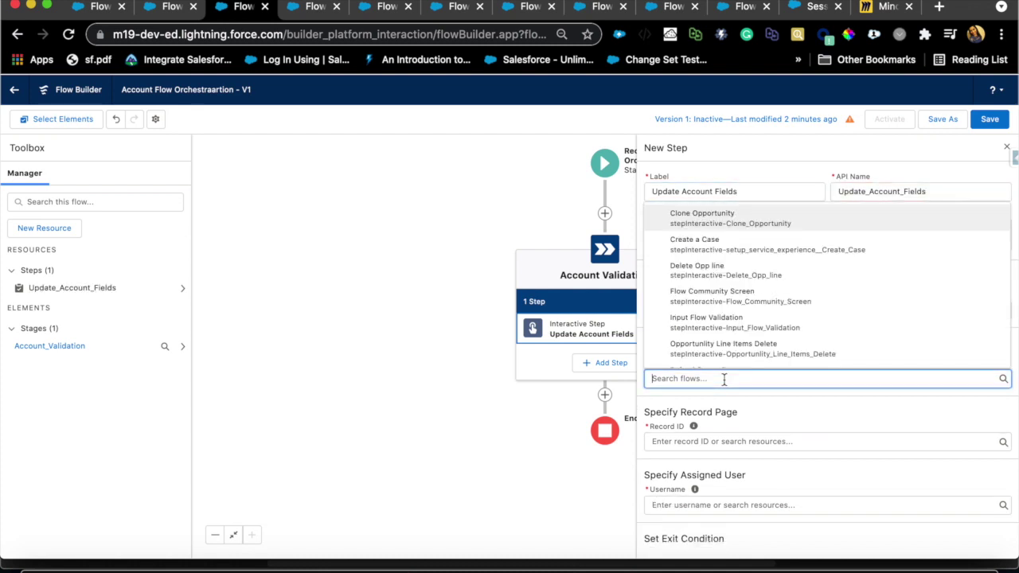
pyautogui.write('acco')
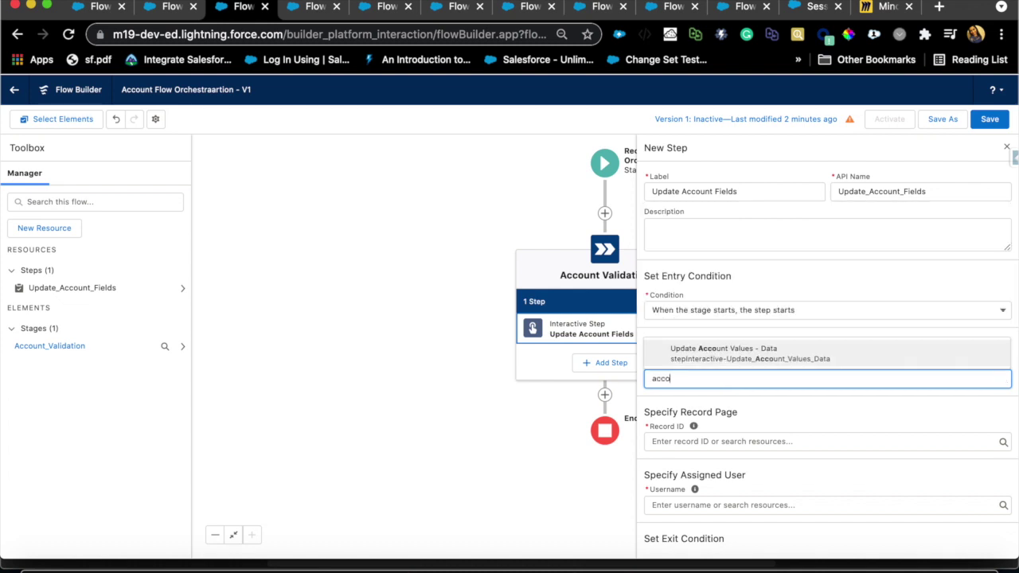
pyautogui.click(757, 359)
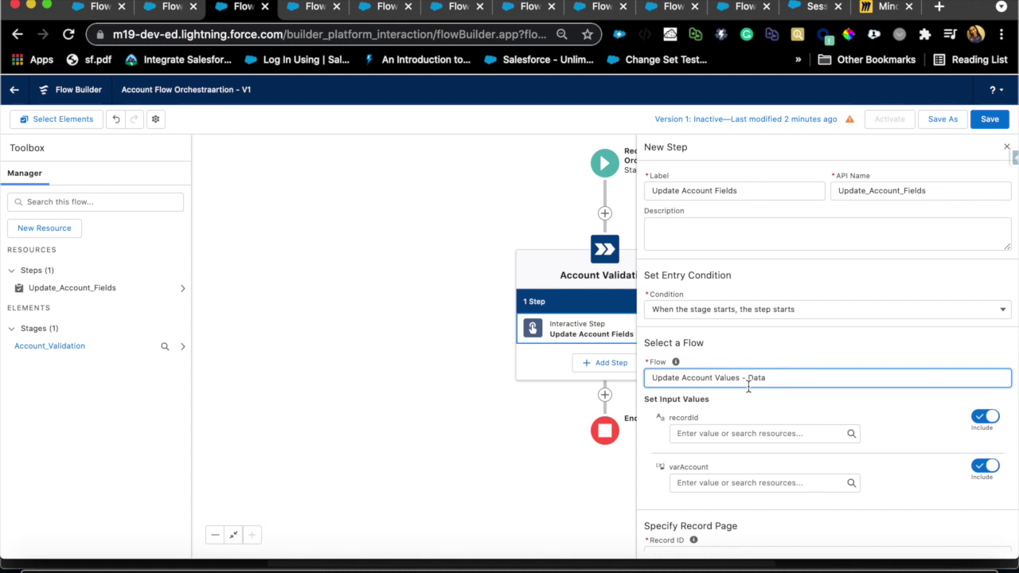
# Set the flow's recordId input value to {!$Record.Id}.
pyautogui.scroll(-1, 747, 384)
pyautogui.scroll(-1, 748, 386)
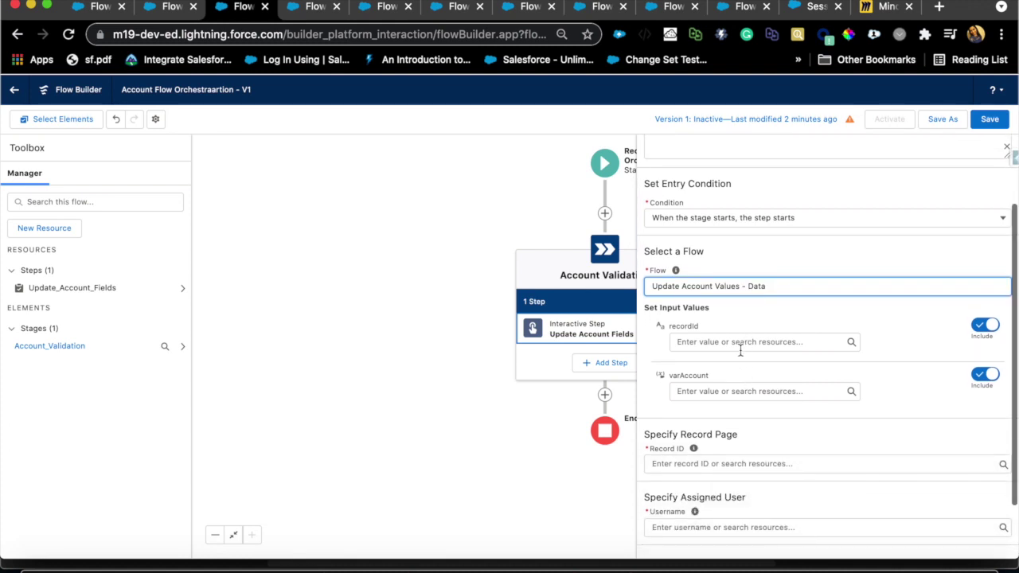
pyautogui.click(755, 342)
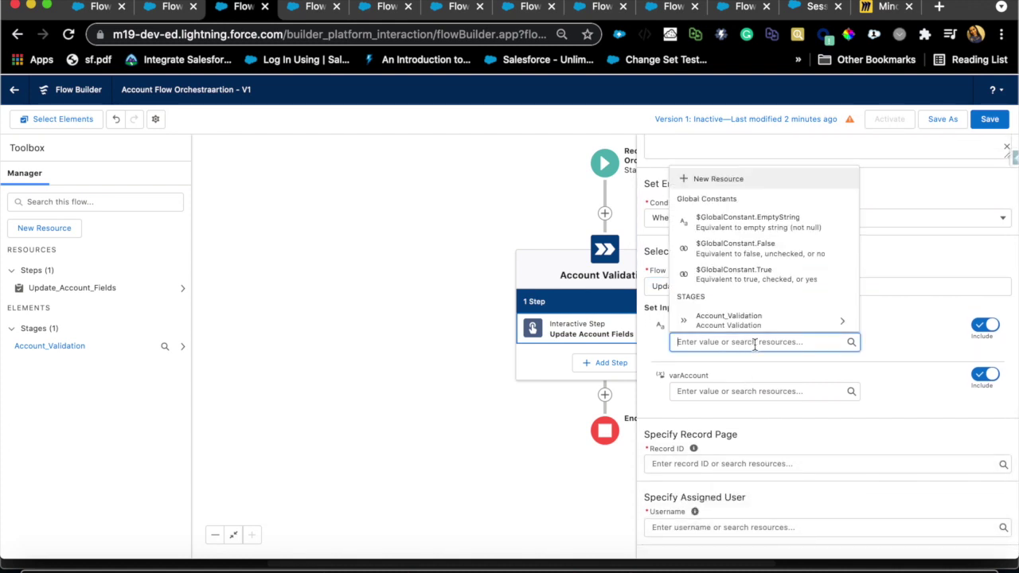
pyautogui.scroll(-4, 796, 323)
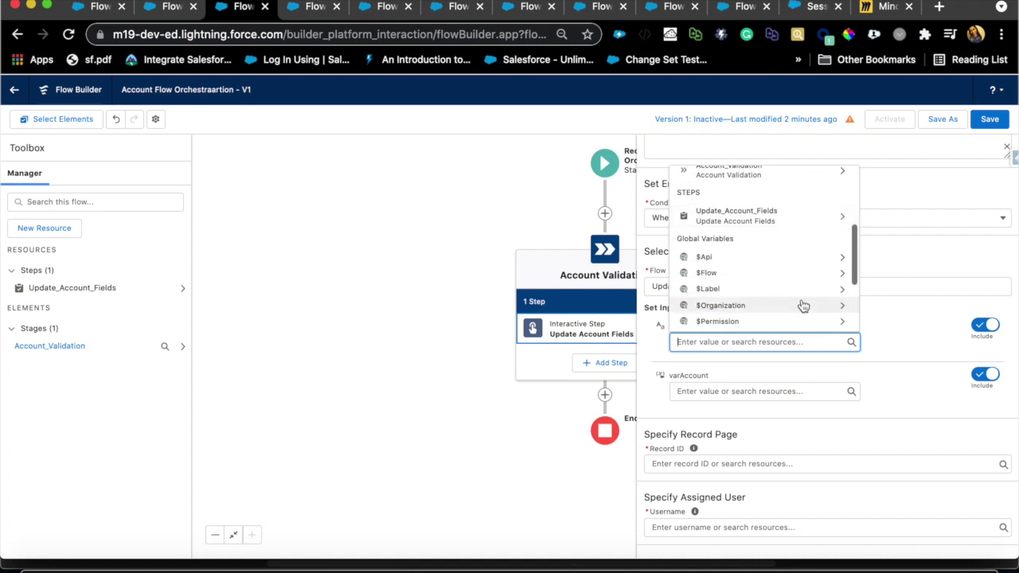
pyautogui.scroll(-1, 793, 278)
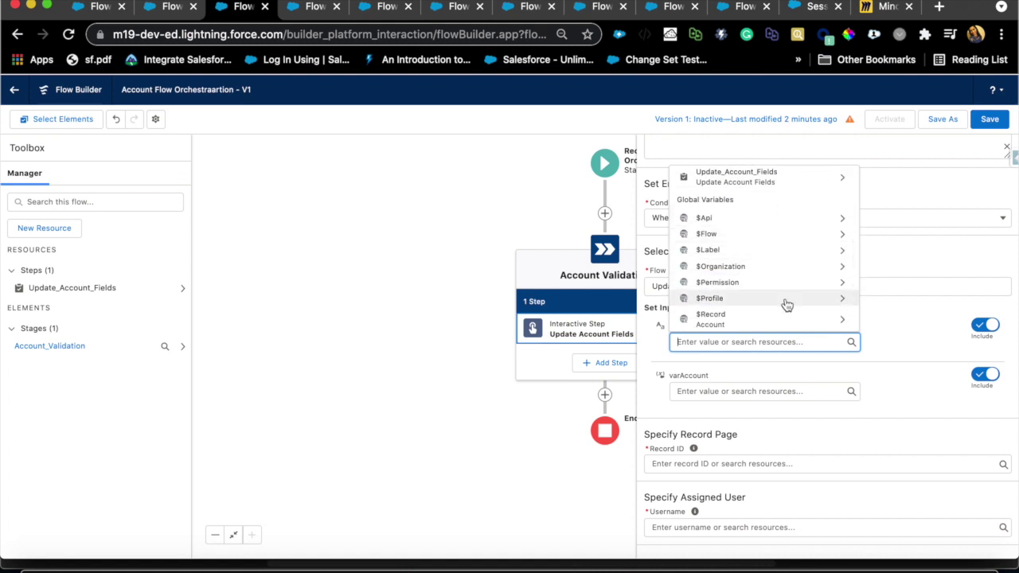
pyautogui.click(786, 320)
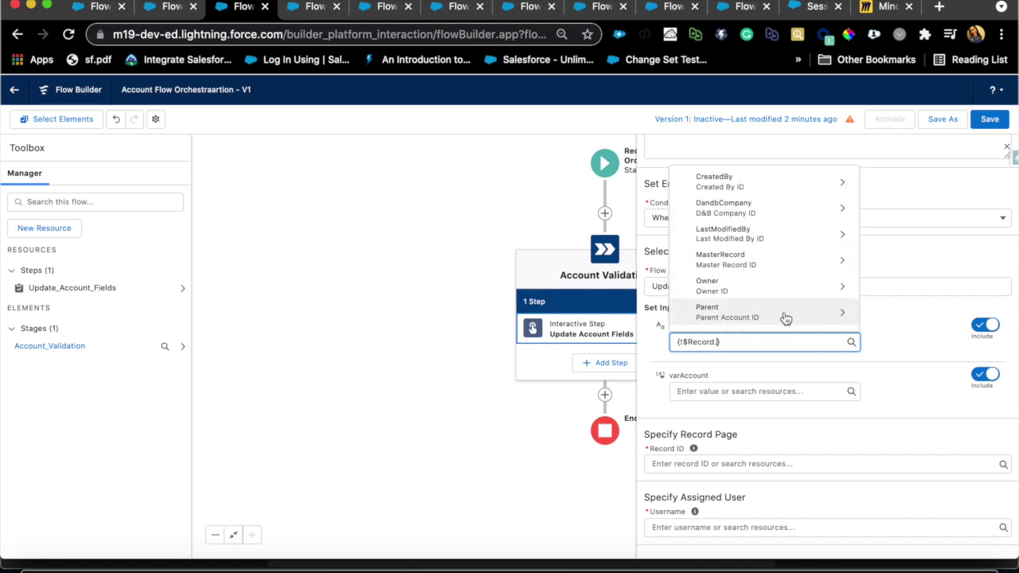
pyautogui.write('Id')
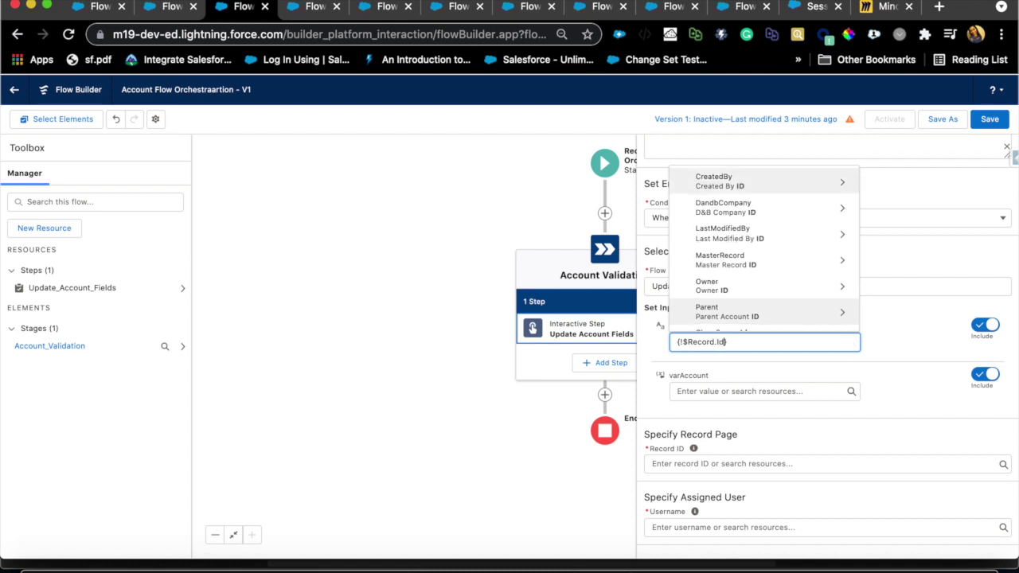
pyautogui.scroll(-3, 740, 298)
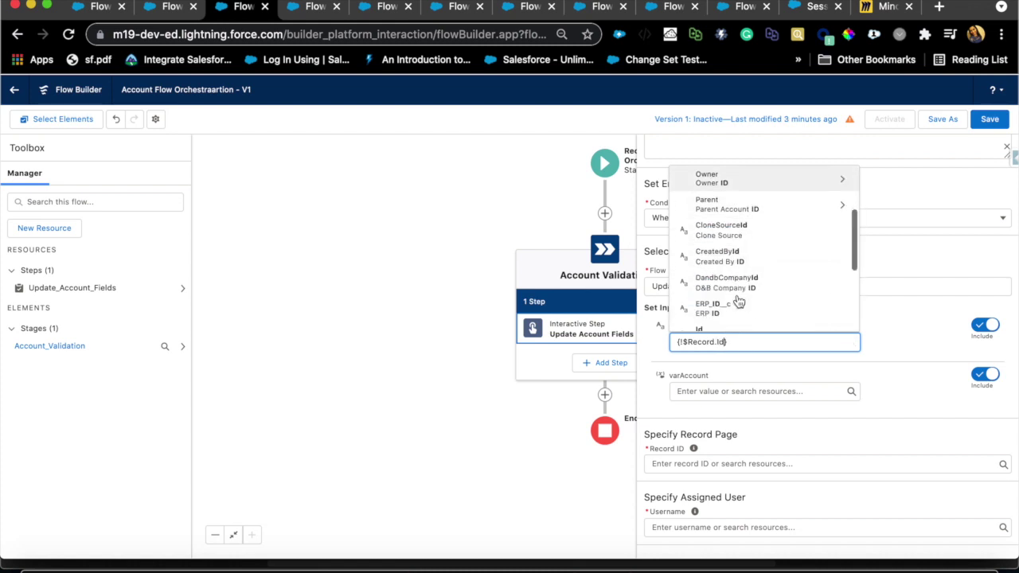
pyautogui.scroll(-2, 739, 301)
pyautogui.click(739, 294)
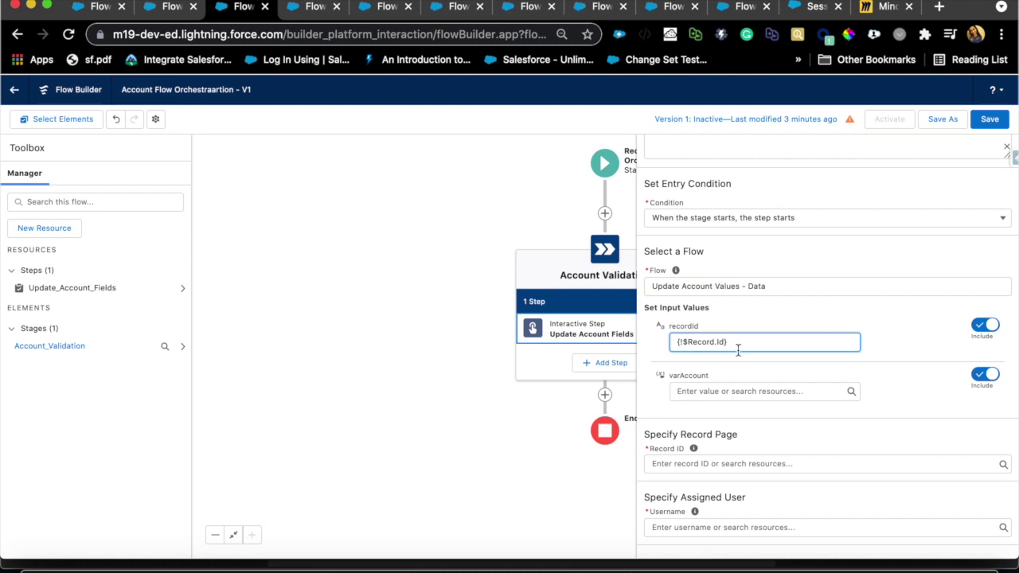
# Set the flow's varAccount input value to the whole triggering record, {!$Record}.
pyautogui.scroll(-1, 723, 357)
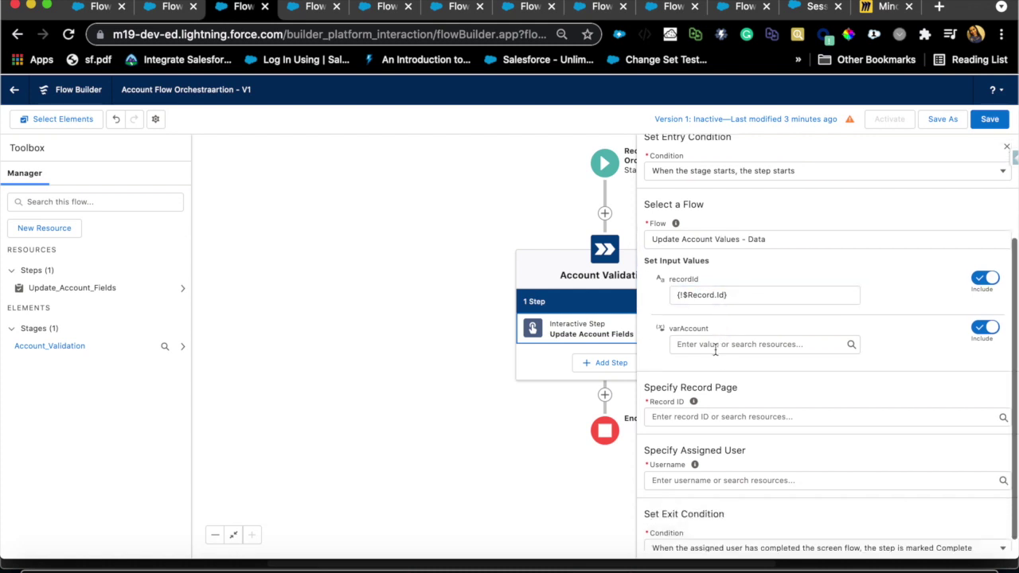
pyautogui.click(715, 348)
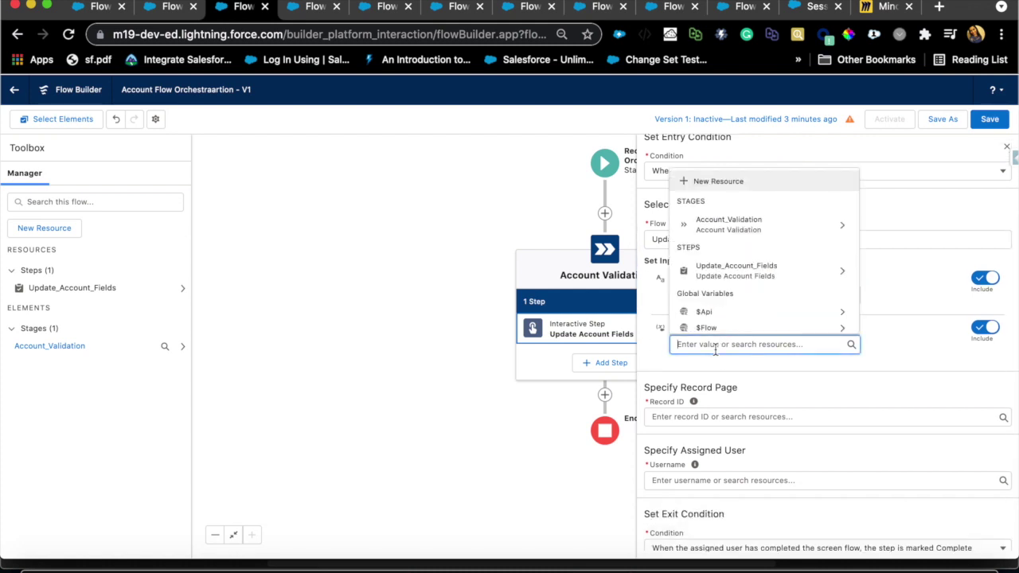
pyautogui.write('record')
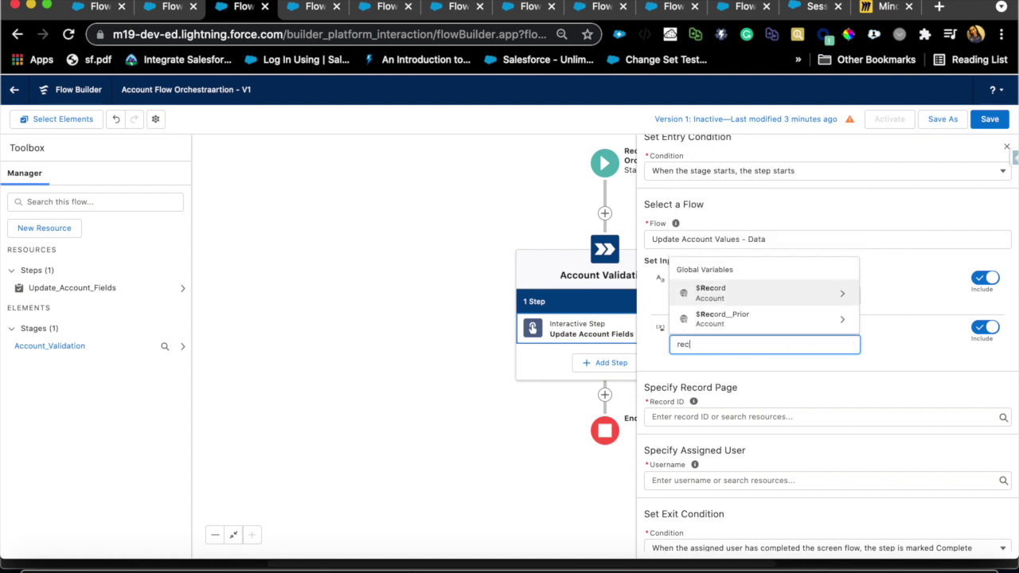
pyautogui.click(746, 299)
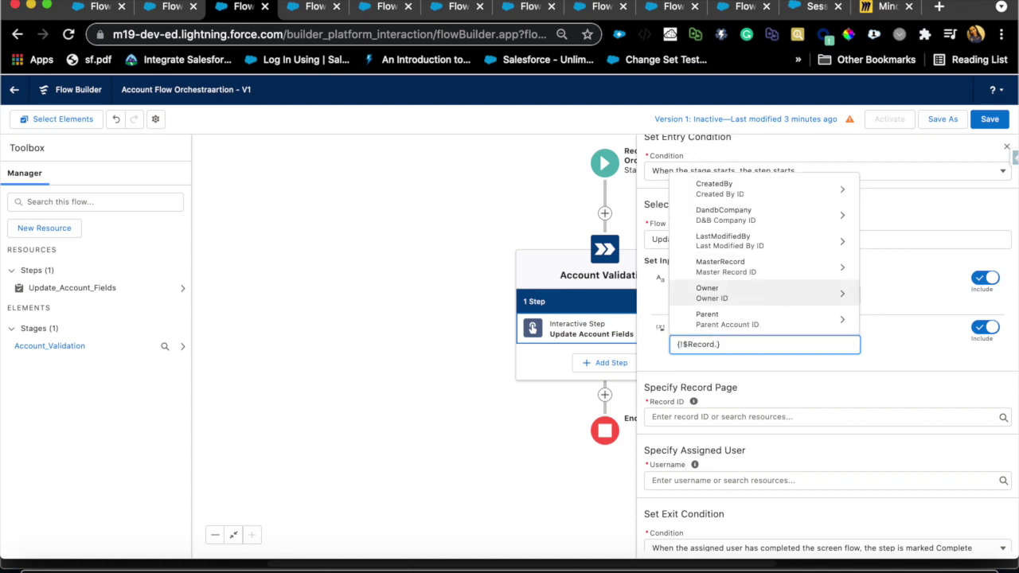
pyautogui.press('BackSpace')
pyautogui.click(891, 341)
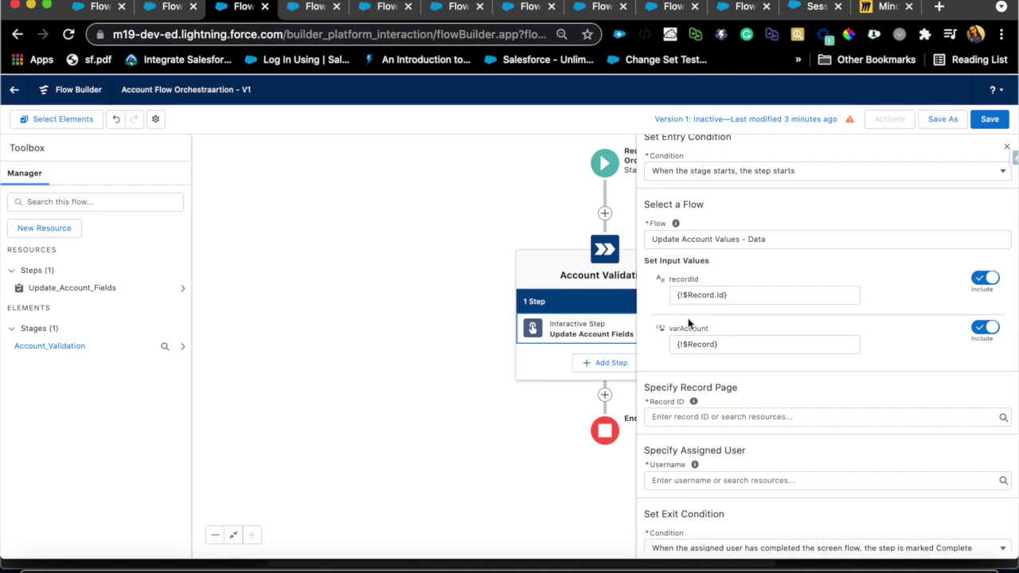
# Specify the triggering account's ID, {!$Record.Id}, as the record page's Record ID.
pyautogui.scroll(-1, 701, 350)
pyautogui.tripleClick(727, 373)
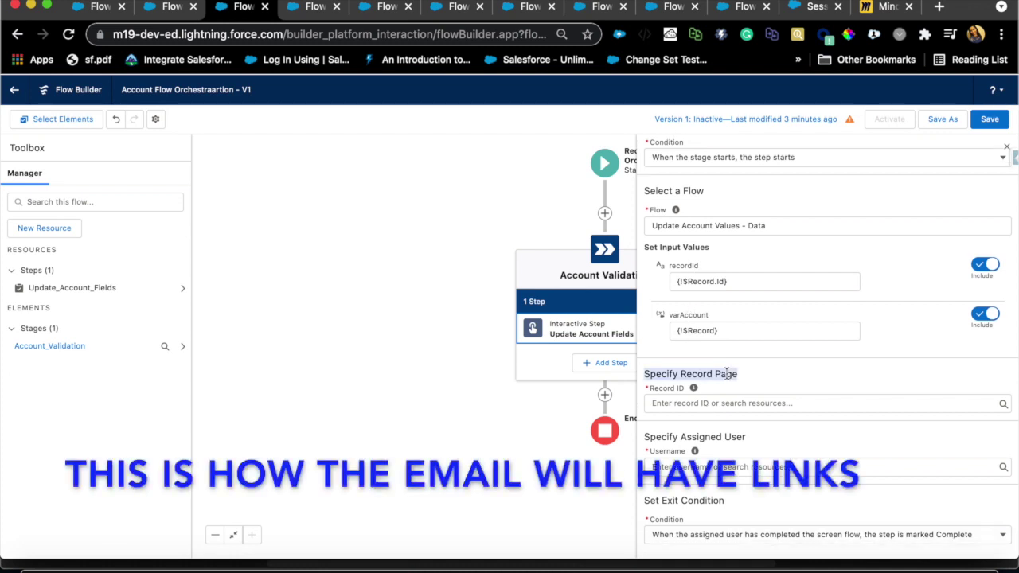
pyautogui.click(717, 404)
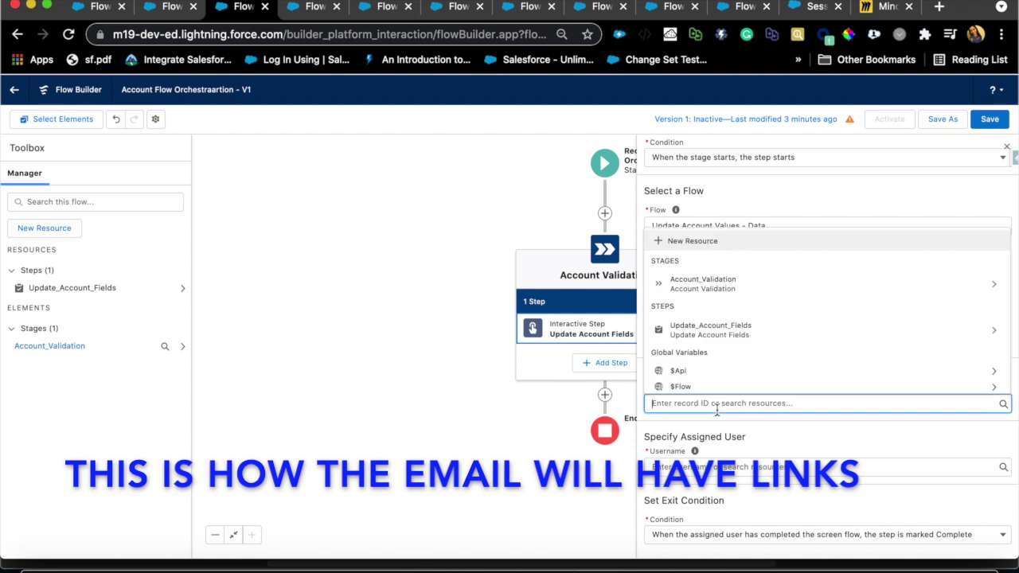
pyautogui.write('recor')
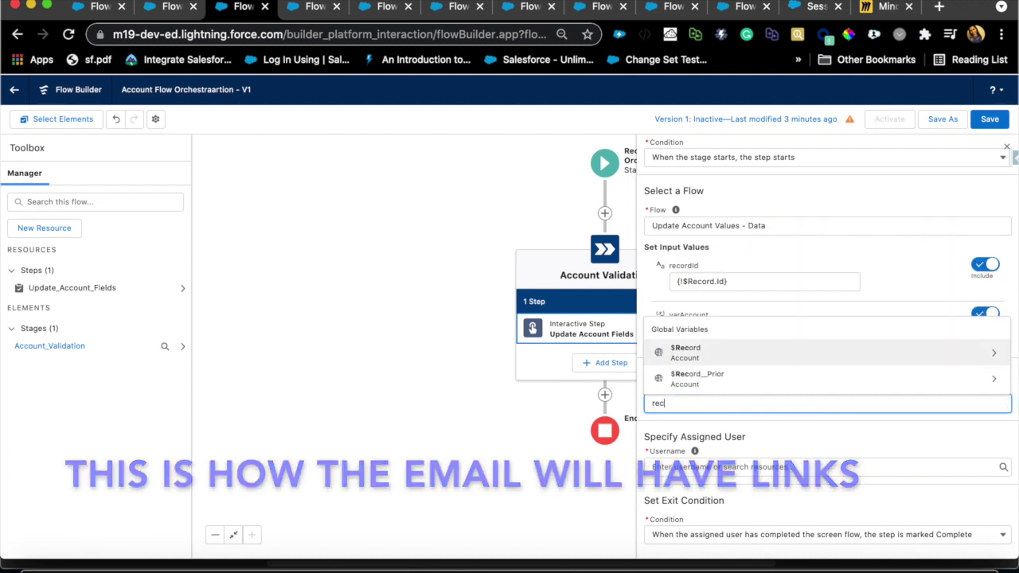
pyautogui.click(750, 360)
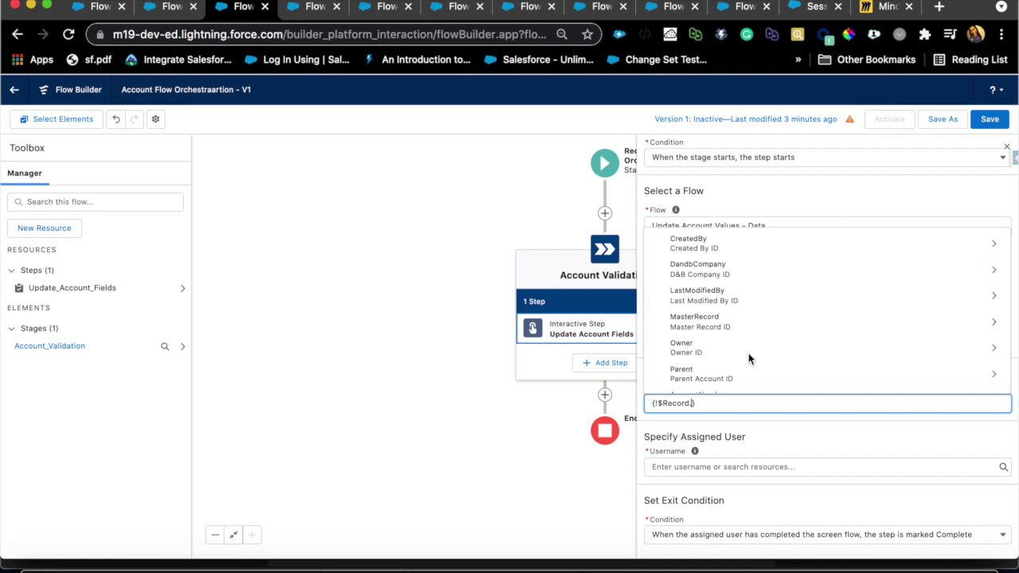
pyautogui.write('acco')
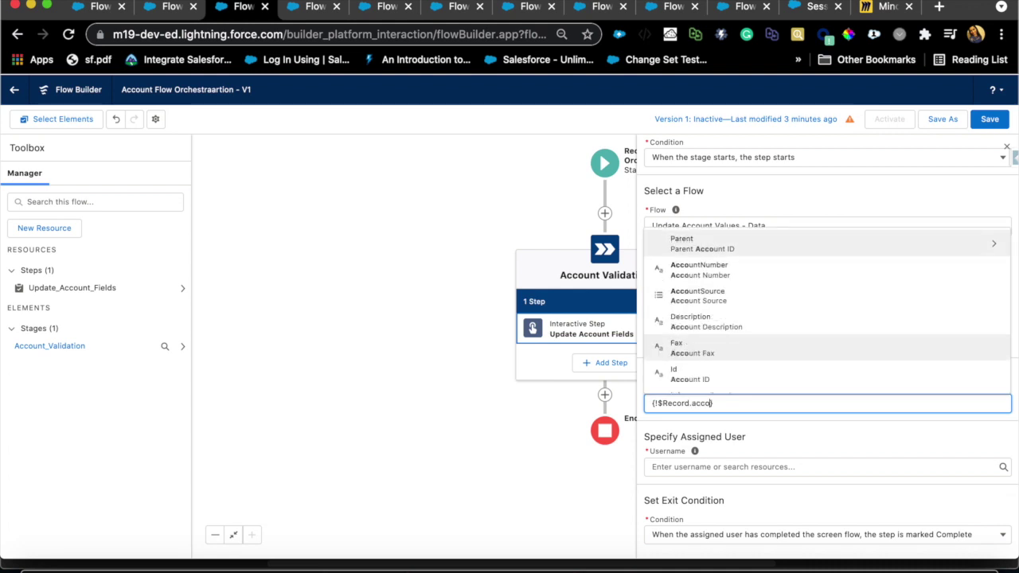
pyautogui.click(728, 371)
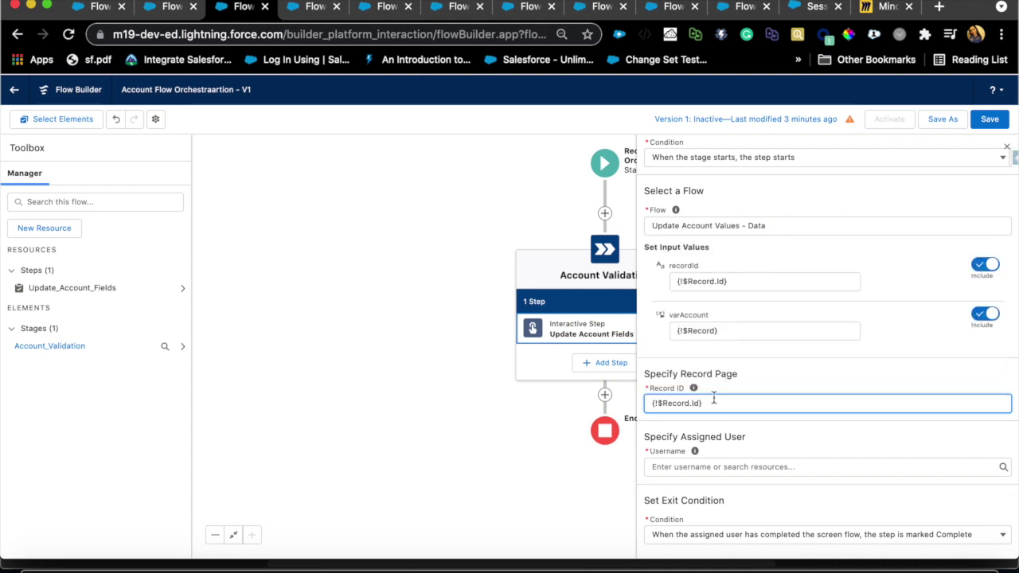
pyautogui.click(723, 423)
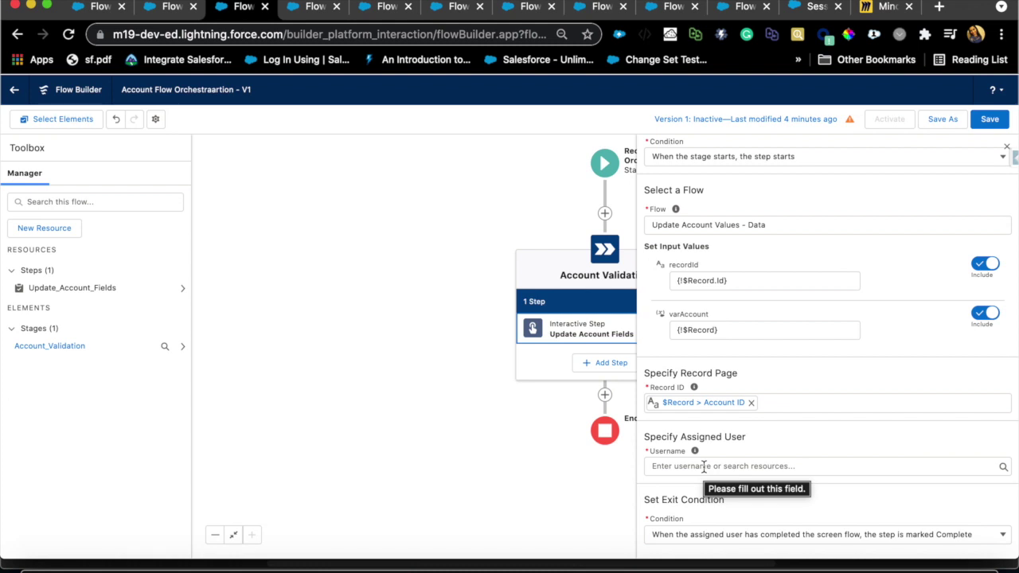
# Start the assigned user's username reference with the $Record global variable.
pyautogui.click(704, 467)
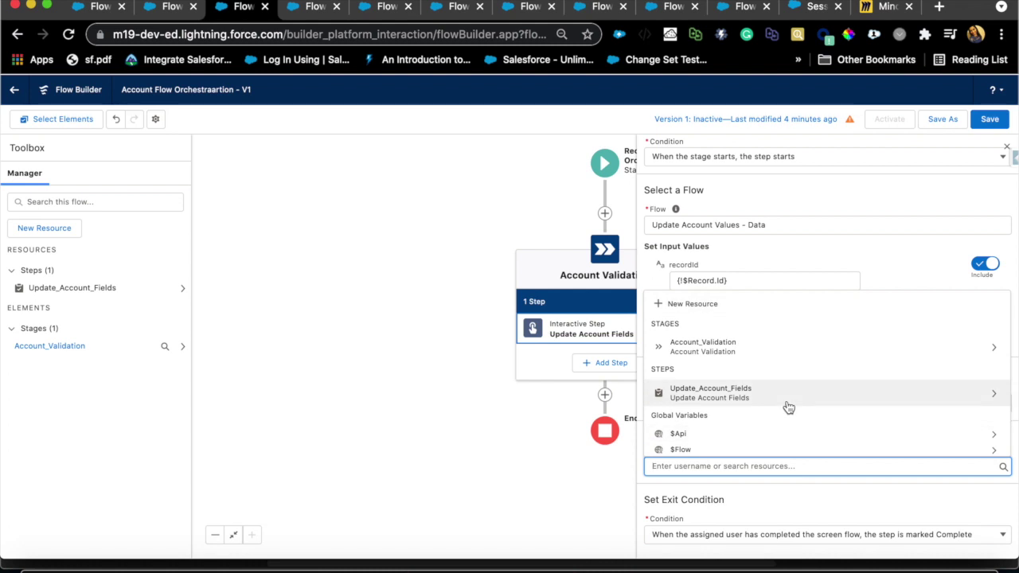
pyautogui.scroll(-3, 788, 408)
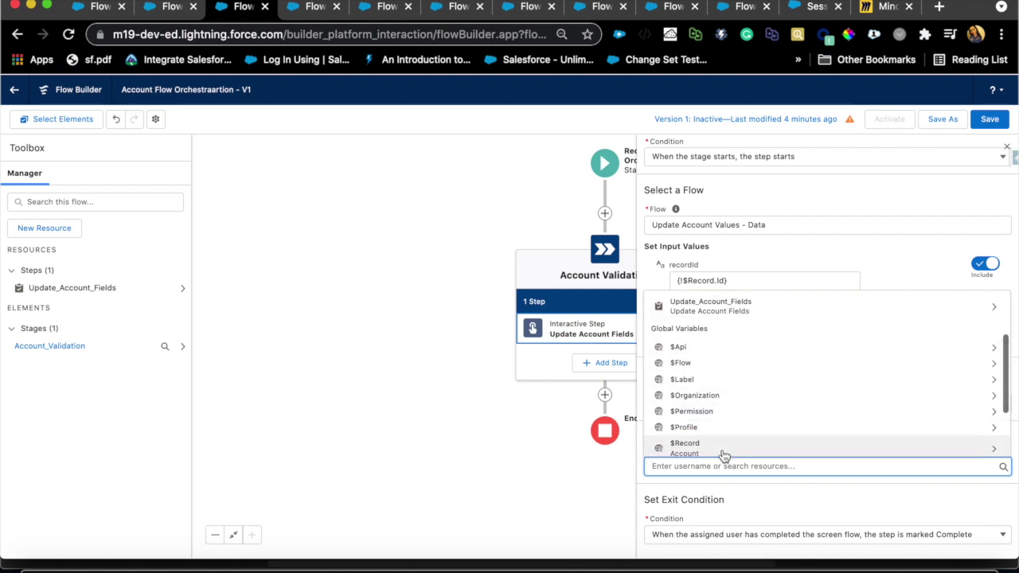
pyautogui.scroll(-1, 729, 454)
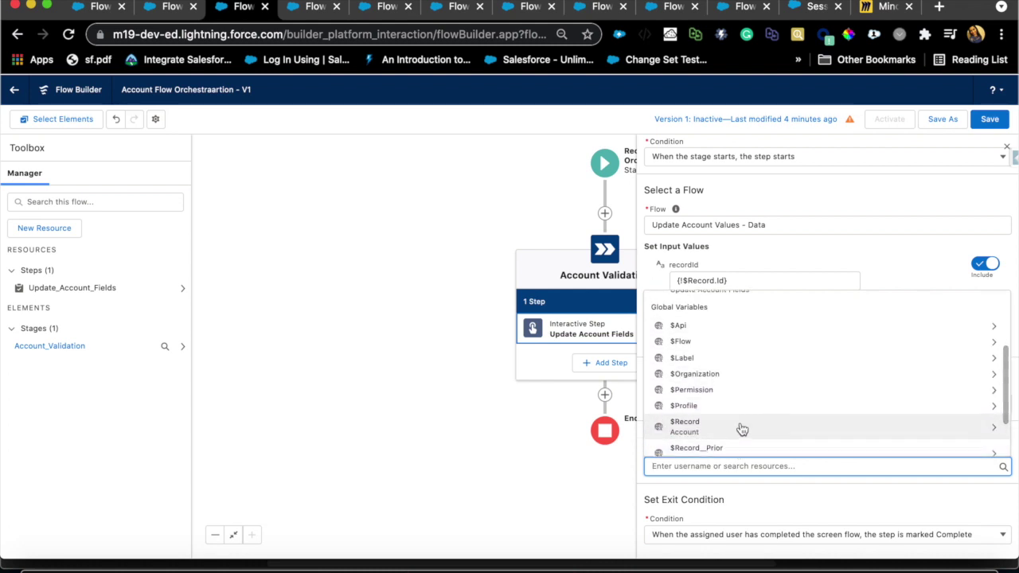
pyautogui.scroll(-3, 741, 429)
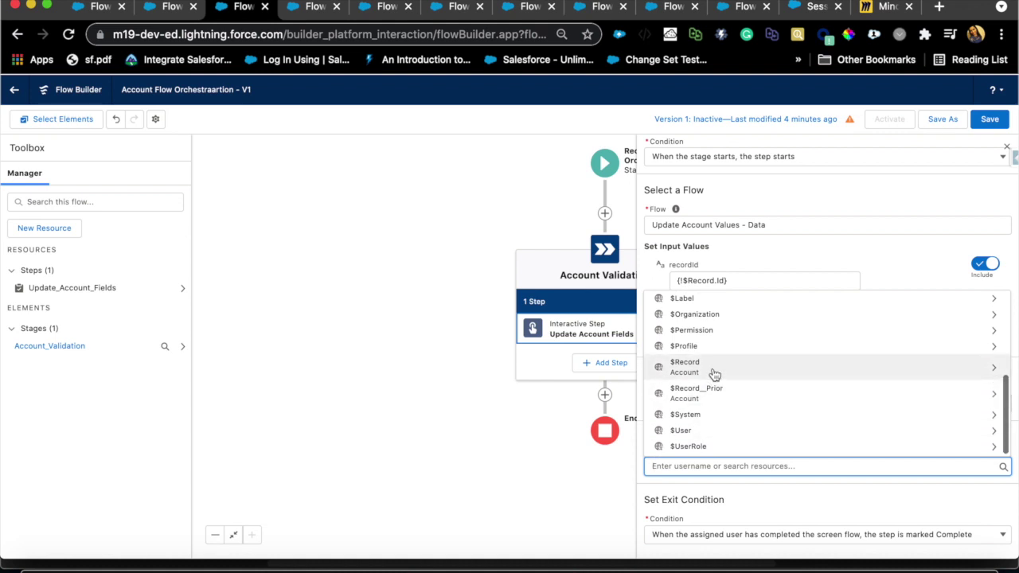
pyautogui.click(715, 368)
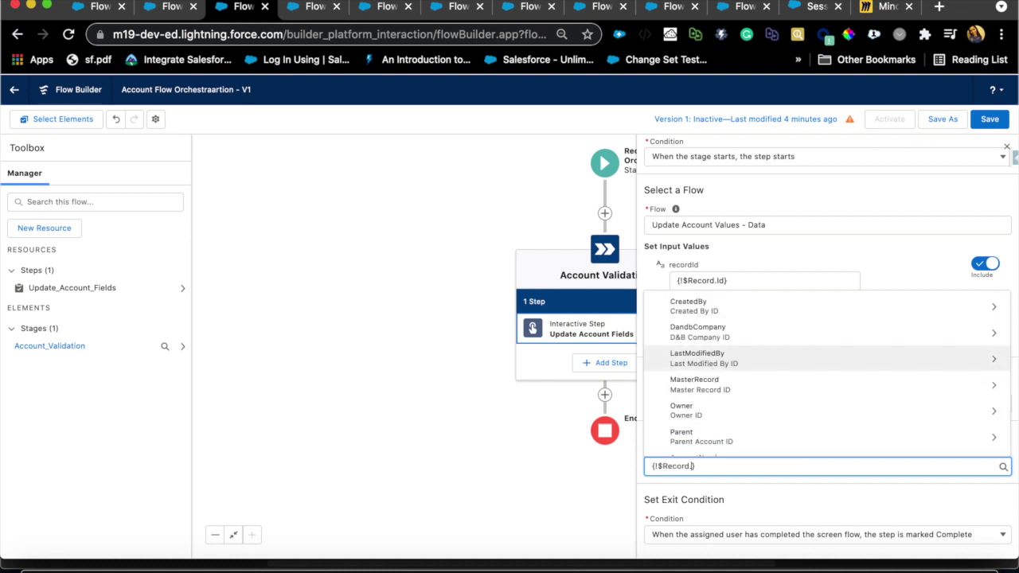
pyautogui.write('accoun')
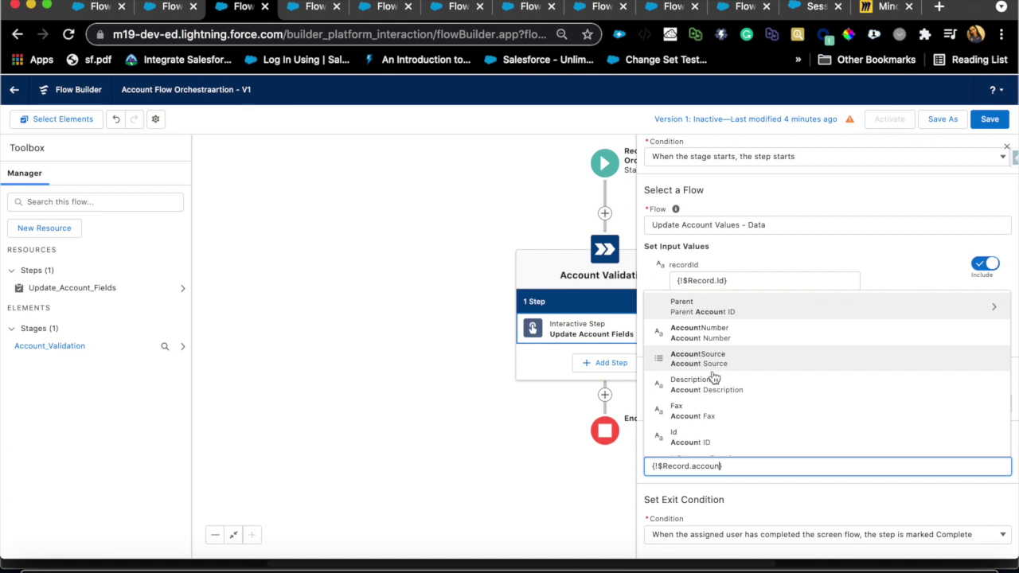
pyautogui.scroll(-2, 696, 409)
pyautogui.press('BackSpace')
pyautogui.press('BackSpace')
pyautogui.press('BackSpace')
pyautogui.press('BackSpace')
pyautogui.press('BackSpace')
pyautogui.press('BackSpace')
# Set the assigned user's username to the triggering account owner's username, {!$Record.Owner.Username}.
pyautogui.write('owne')
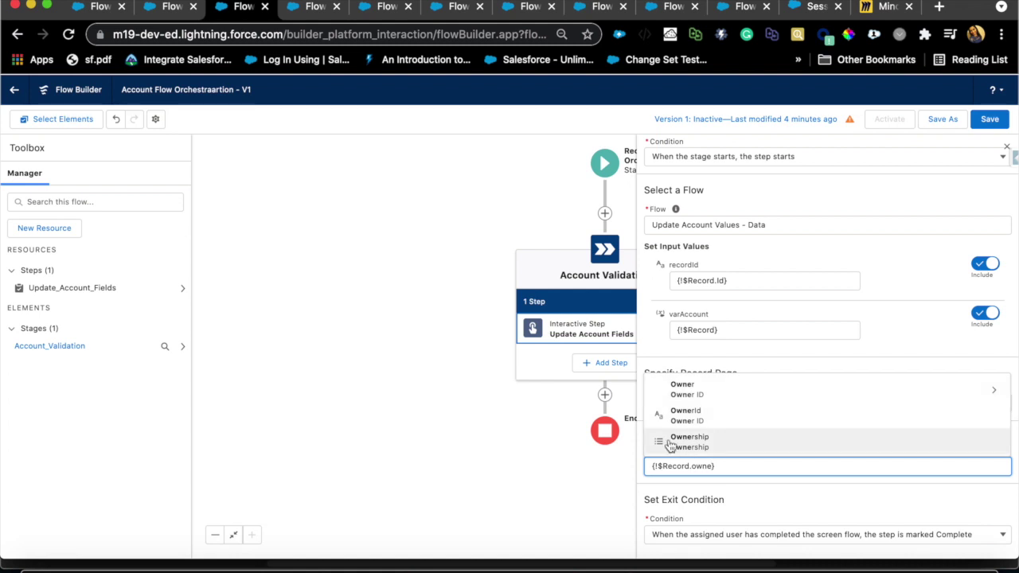
pyautogui.scroll(1, 671, 446)
pyautogui.click(709, 410)
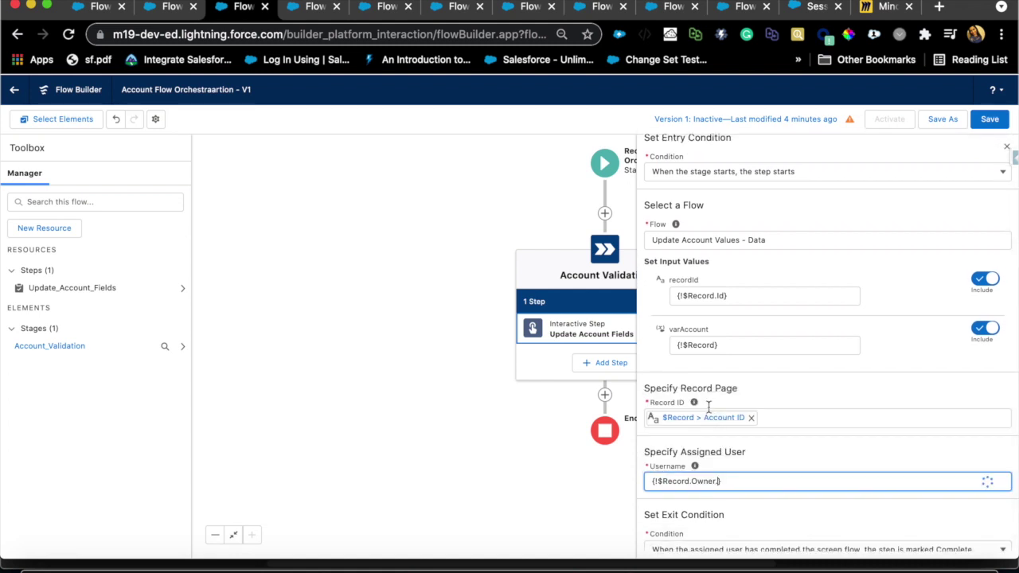
pyautogui.write('user')
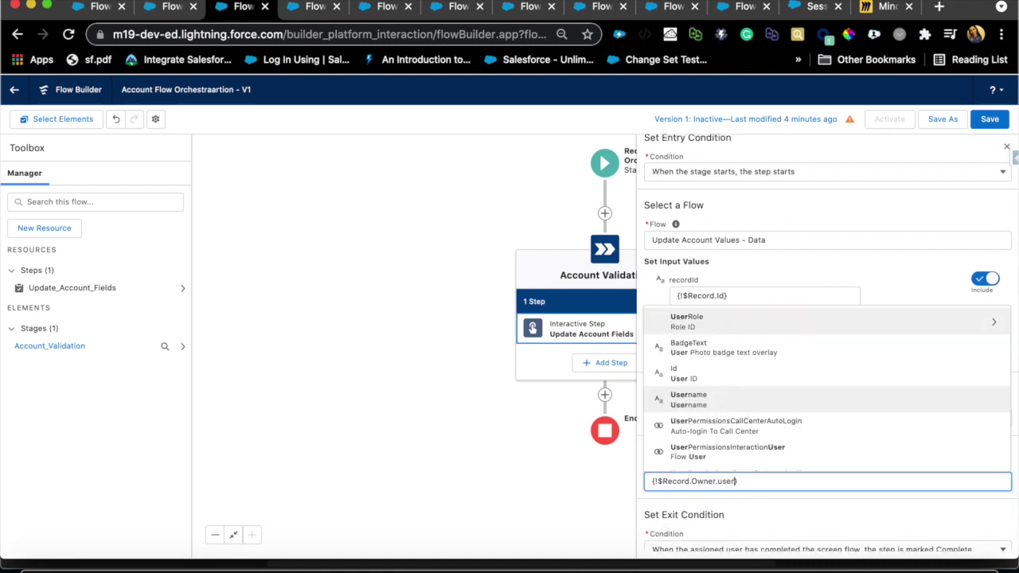
pyautogui.click(713, 402)
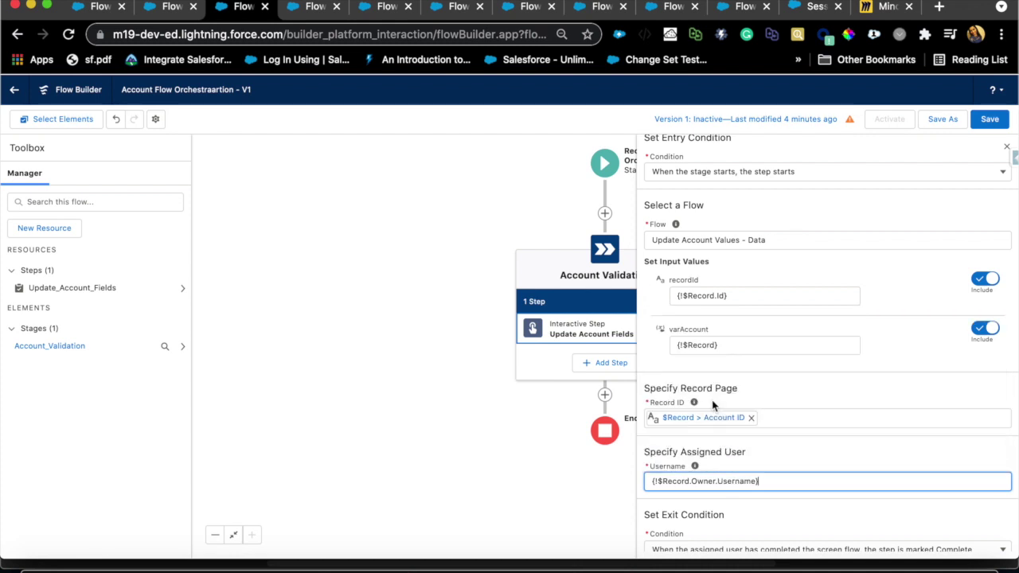
pyautogui.scroll(-1, 735, 468)
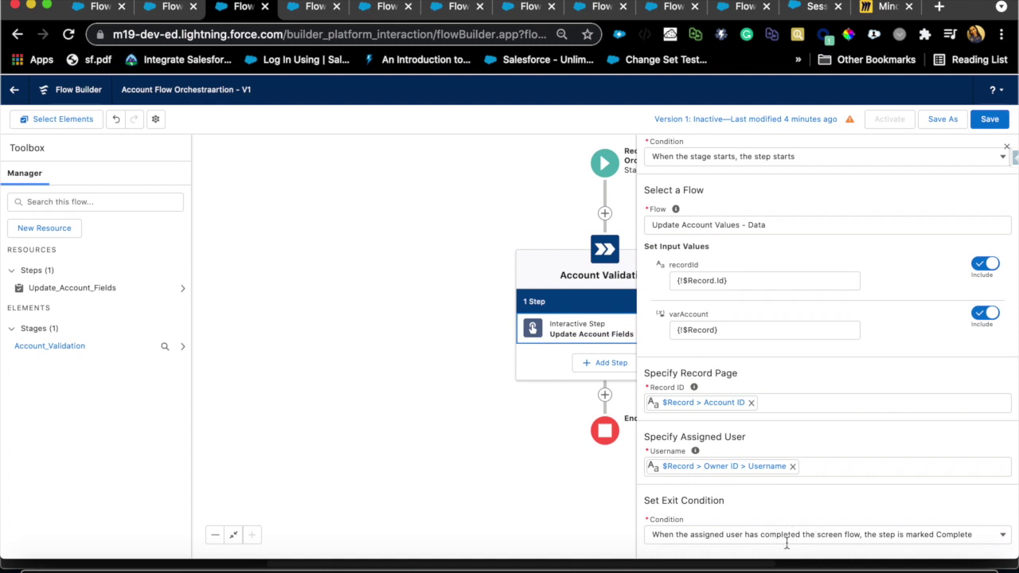
pyautogui.scroll(-1, 738, 499)
pyautogui.click(584, 495)
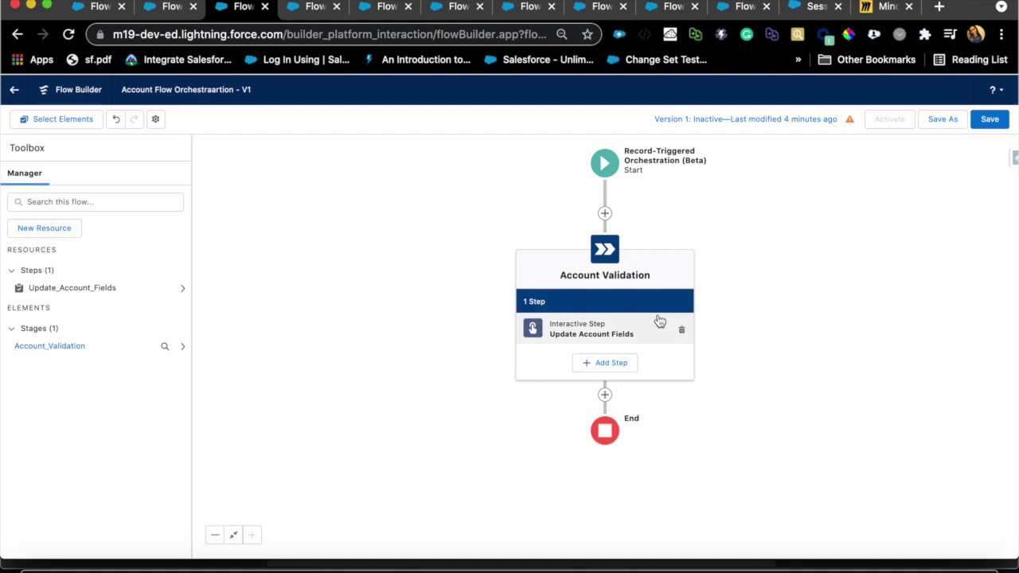
# Add a decision labelled Annual Revenue after the Account Validation stage and label its first outcome R<50K.
pyautogui.click(605, 397)
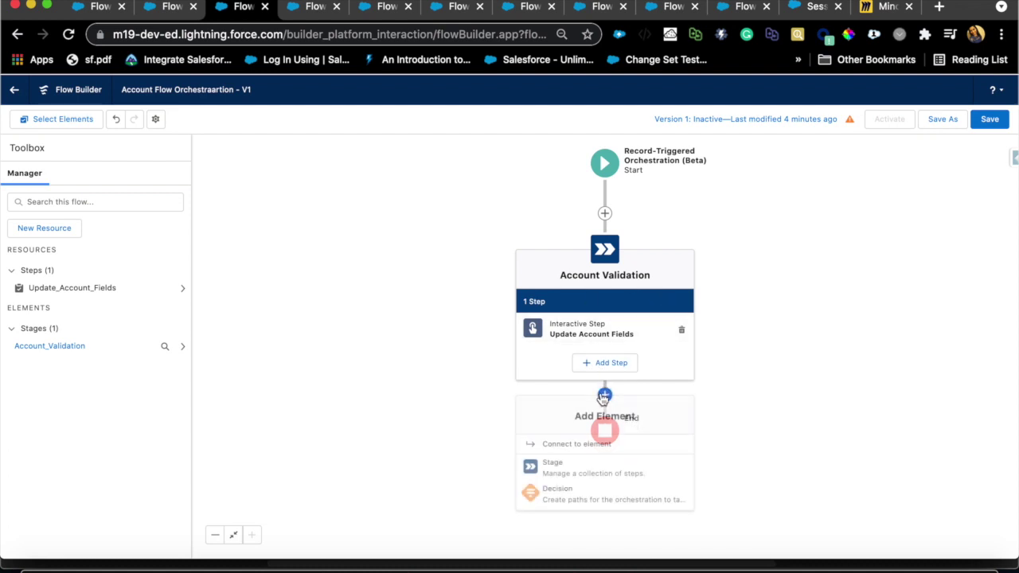
pyautogui.click(575, 494)
pyautogui.click(499, 188)
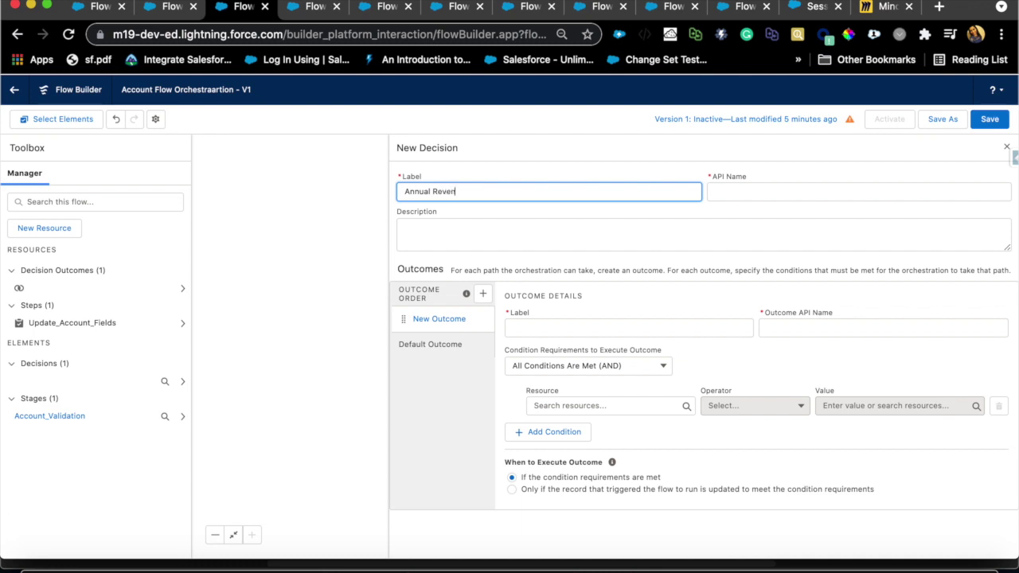
pyautogui.click(730, 209)
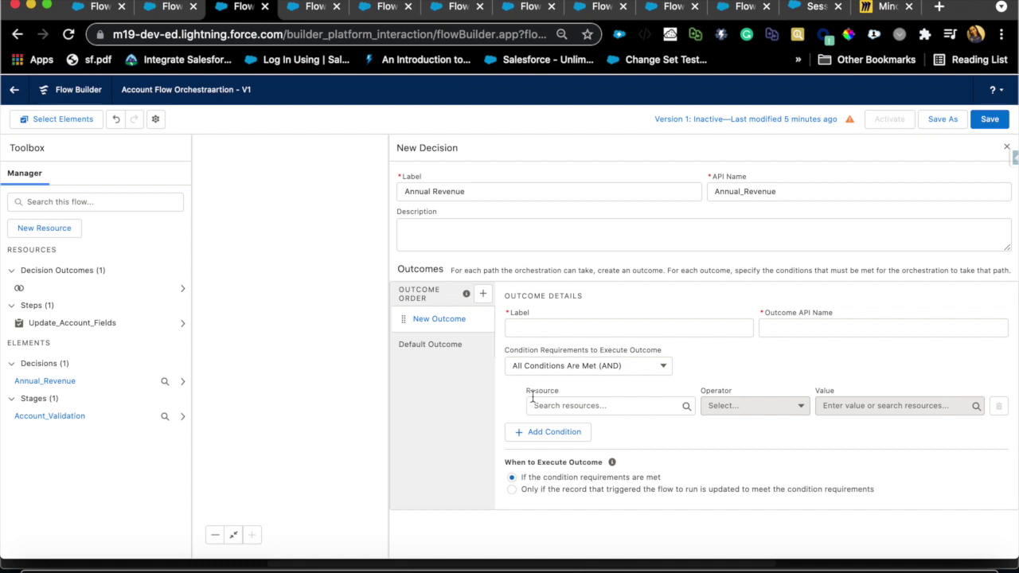
pyautogui.click(555, 326)
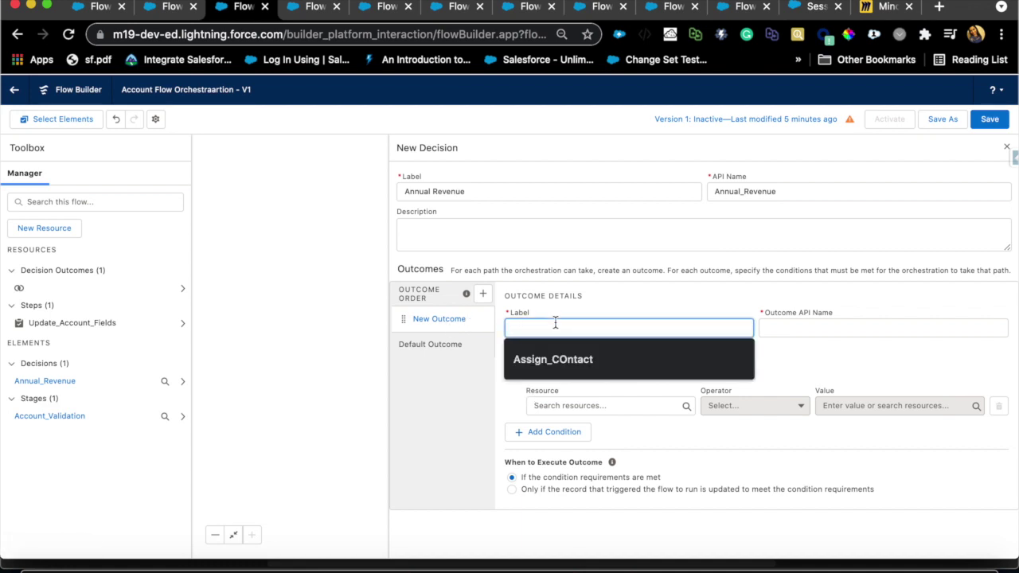
pyautogui.write('R<50K')
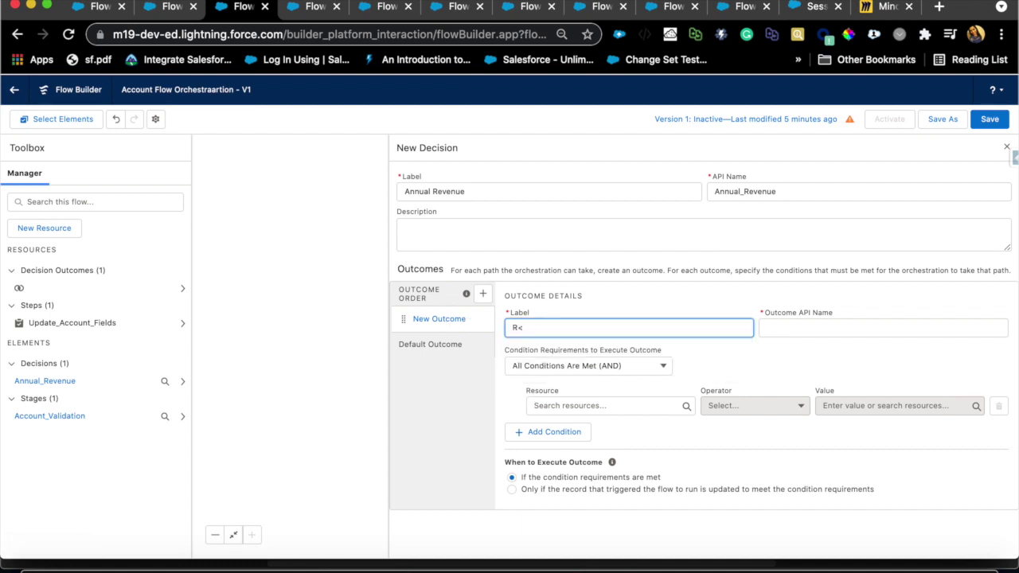
# Start the condition resource of the R<50K outcome with the $Record global variable.
pyautogui.click(563, 401)
pyautogui.write('Annua')
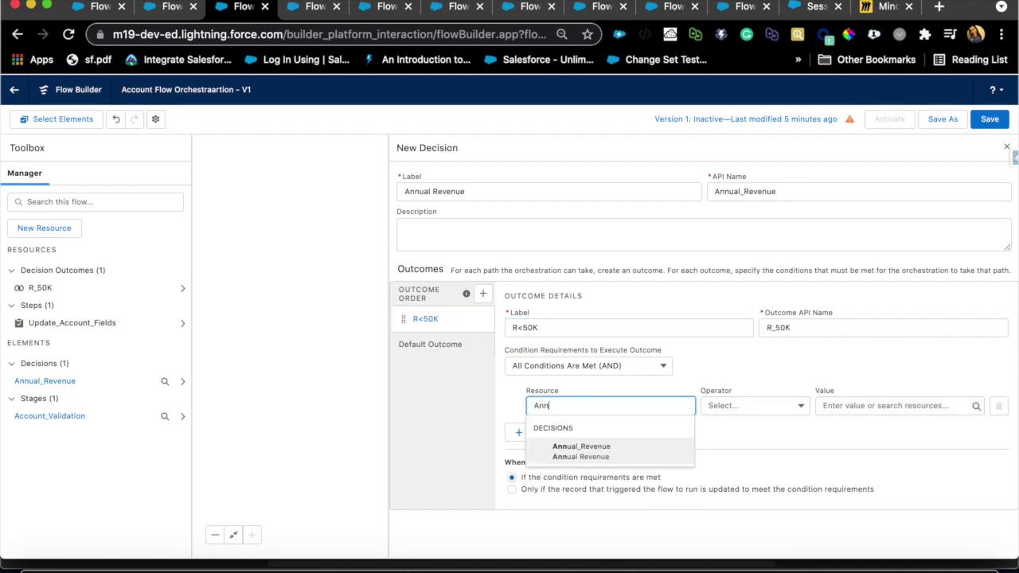
pyautogui.doubleClick(568, 406)
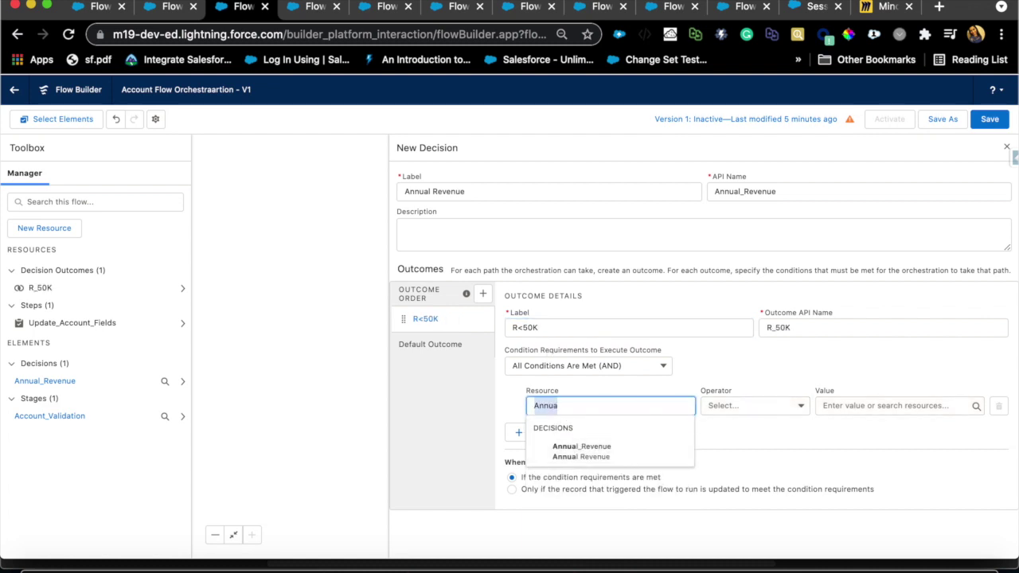
pyautogui.press('BackSpace')
pyautogui.scroll(-5, 573, 460)
pyautogui.scroll(-10, 573, 460)
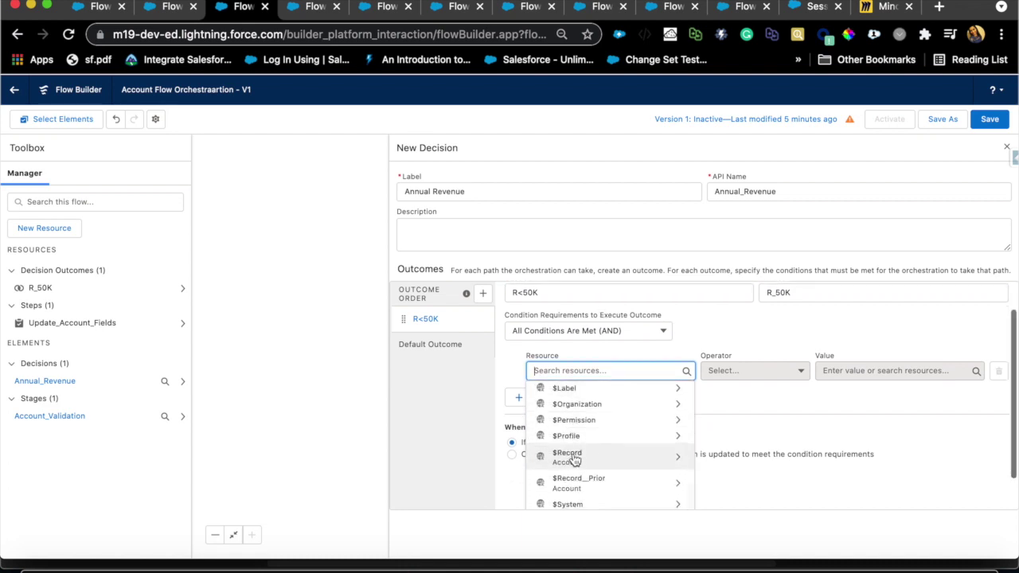
pyautogui.click(573, 461)
pyautogui.write('Ac')
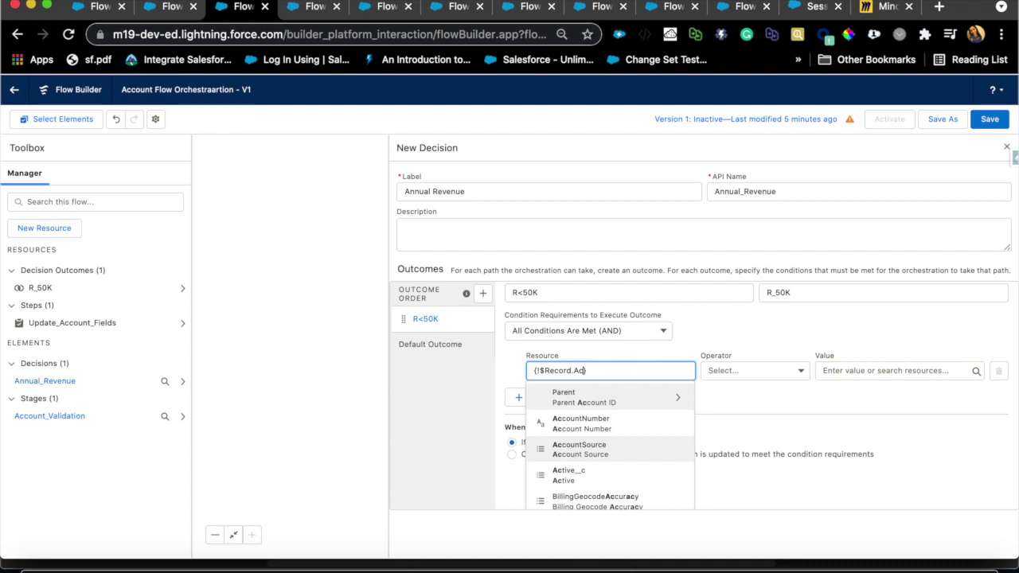
pyautogui.write('coun')
pyautogui.press('BackSpace')
pyautogui.press('BackSpace')
pyautogui.press('BackSpace')
pyautogui.press('BackSpace')
pyautogui.press('BackSpace')
pyautogui.press('BackSpace')
# Complete the R<50K outcome's condition so the record's Annual Revenue is Less Than 50000.
pyautogui.write('Annual')
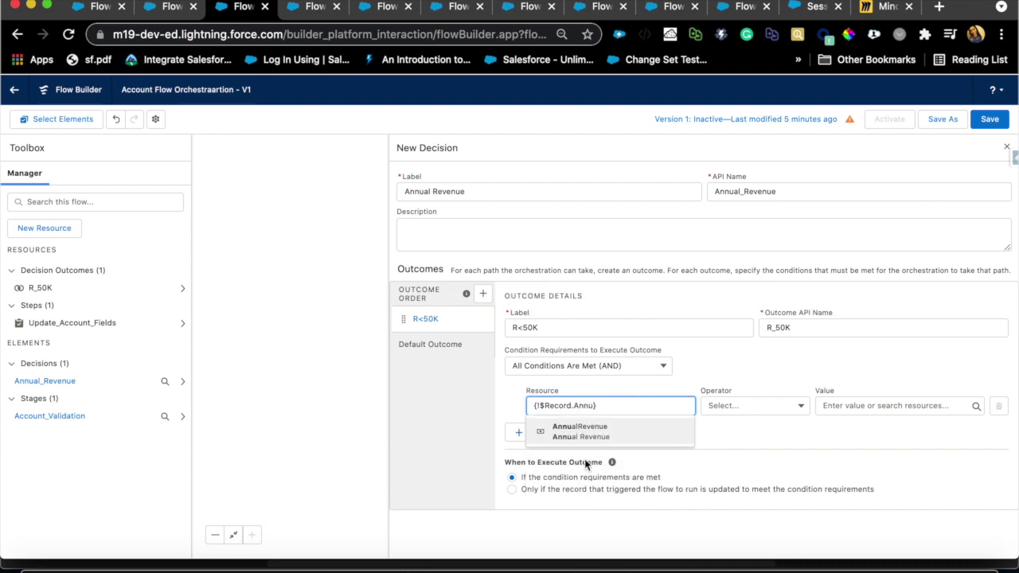
pyautogui.click(589, 434)
pyautogui.click(737, 404)
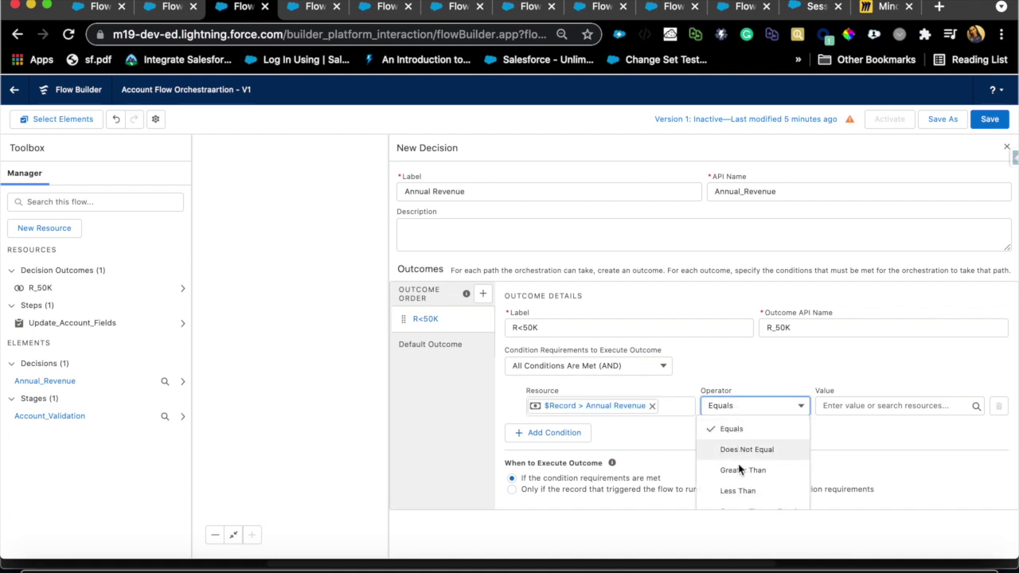
pyautogui.click(738, 491)
pyautogui.click(855, 408)
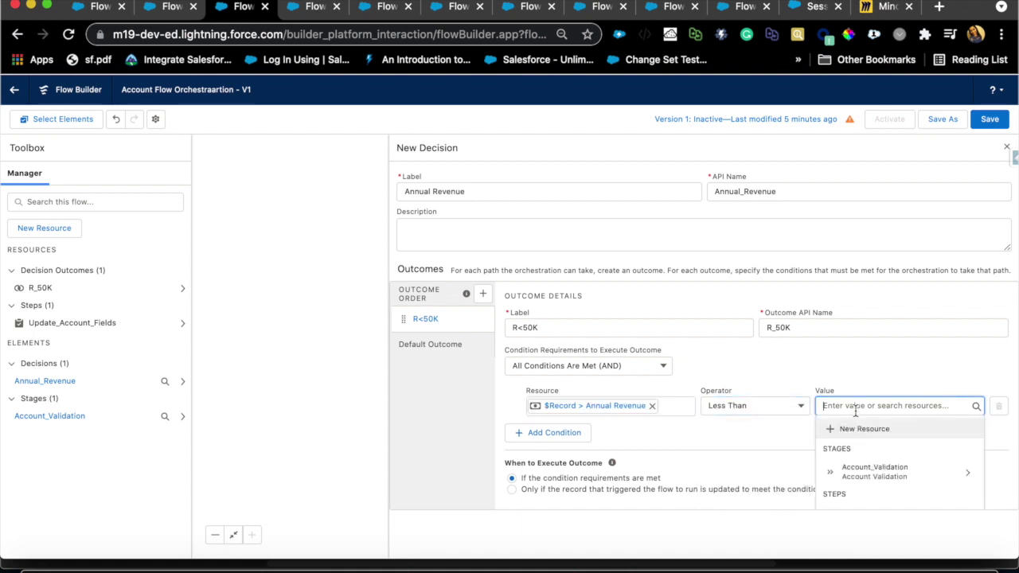
pyautogui.write('50000')
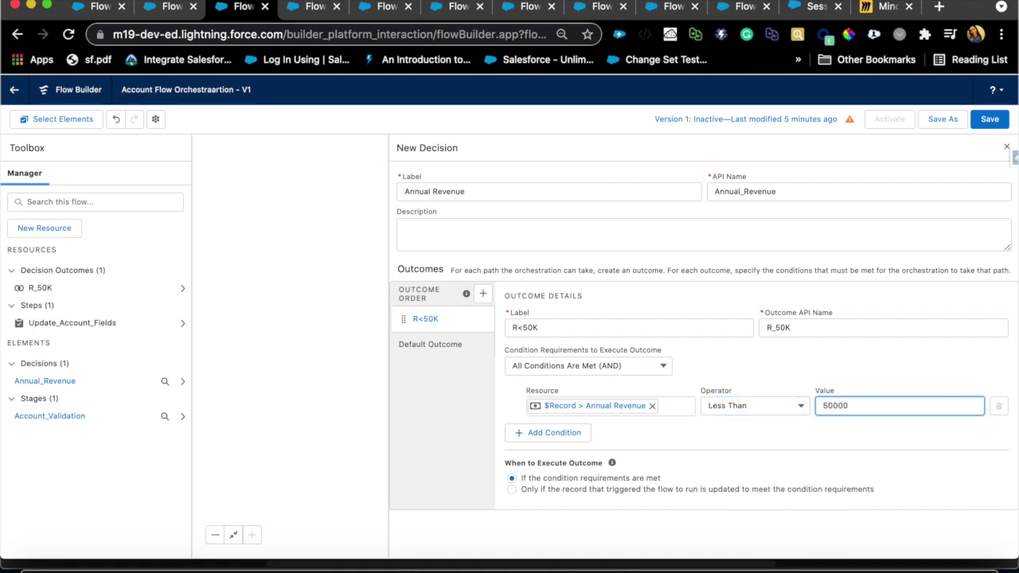
pyautogui.click(759, 441)
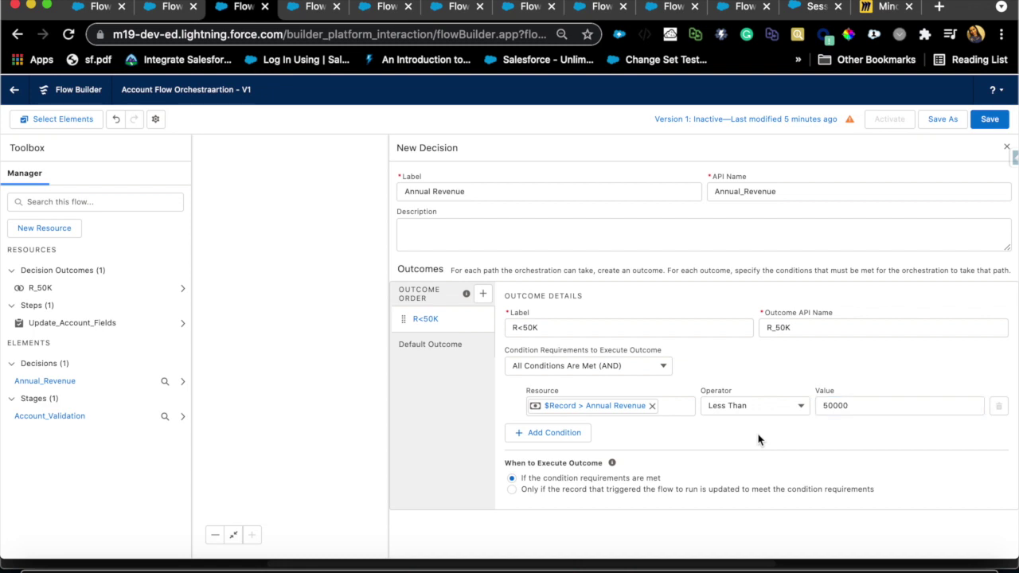
# Add a second outcome labelled R>=50K to the Annual Revenue decision.
pyautogui.click(483, 293)
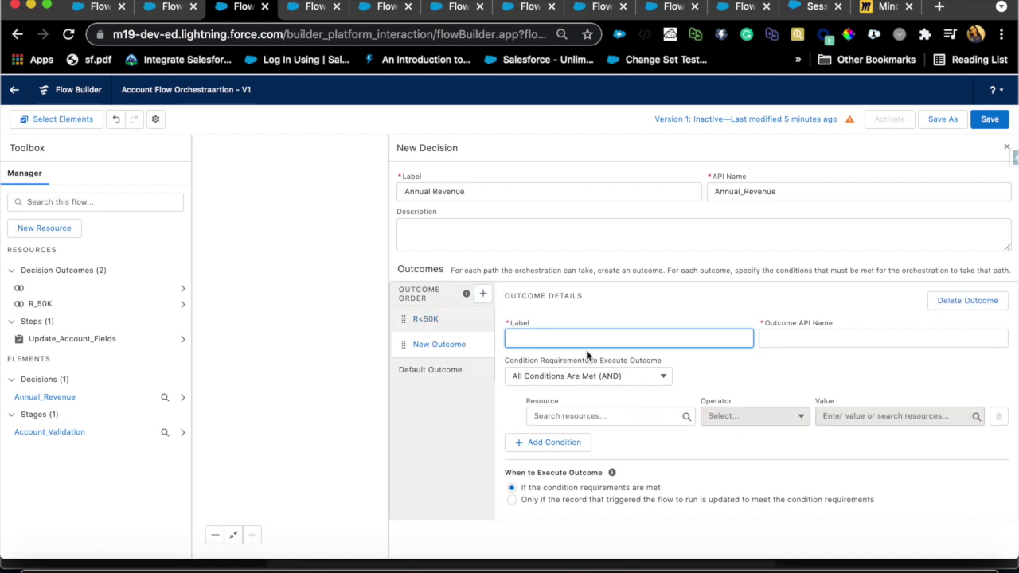
pyautogui.write('R>')
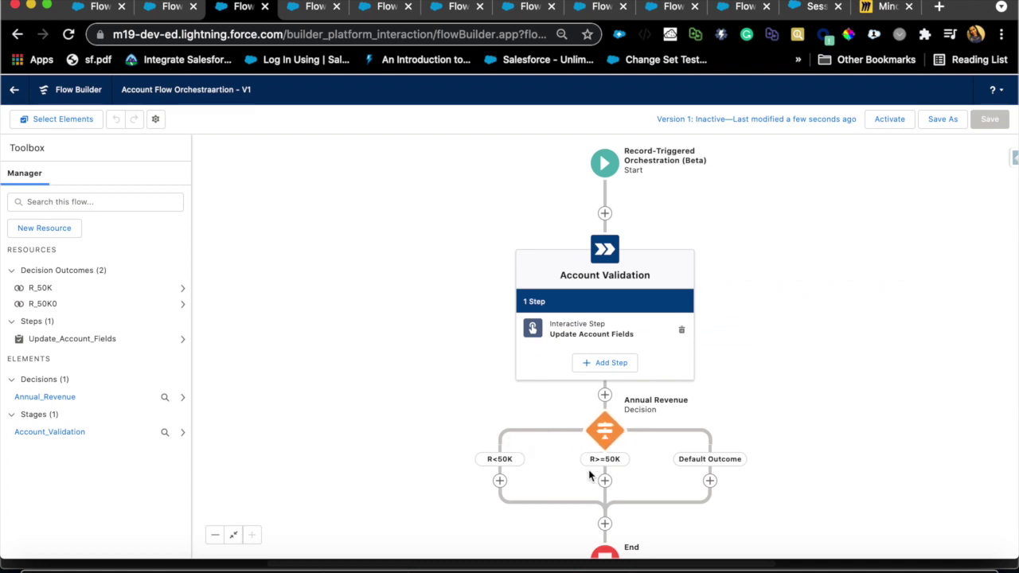
# Add a stage on the R<50K path of the Annual Revenue decision.
pyautogui.click(500, 482)
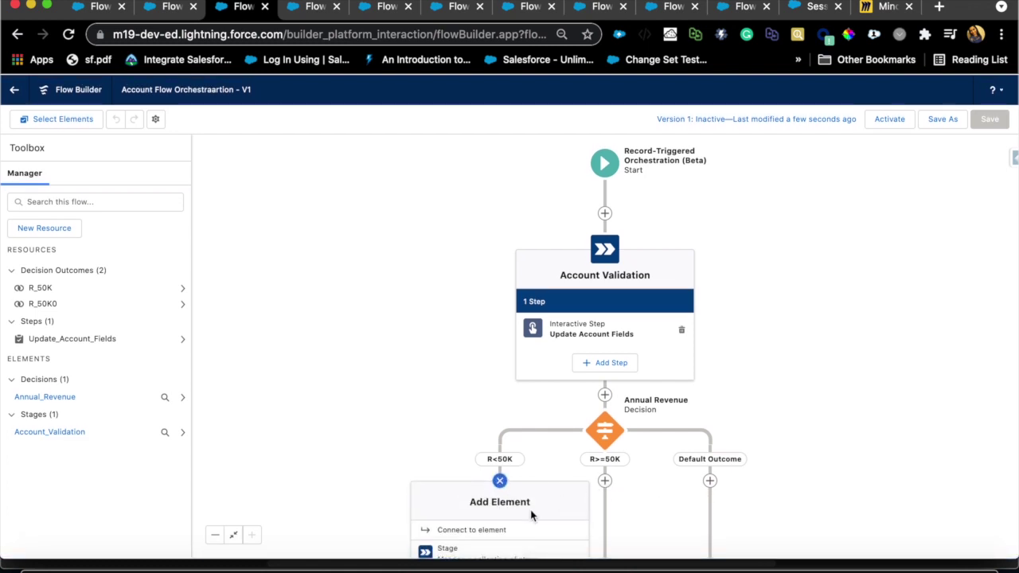
pyautogui.moveTo(801, 387); pyautogui.dragTo(769, 233)
pyautogui.click(471, 360)
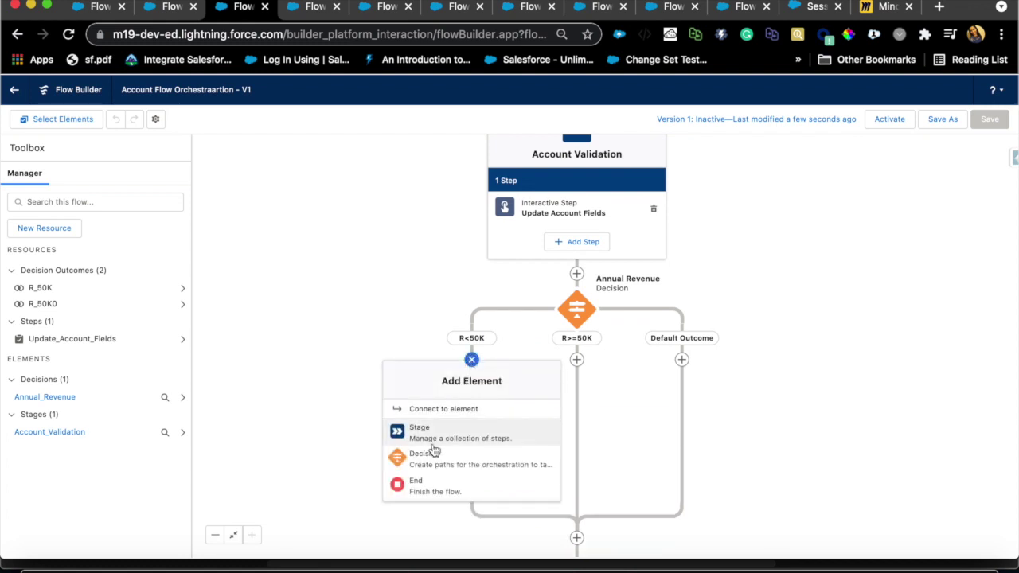
pyautogui.click(457, 430)
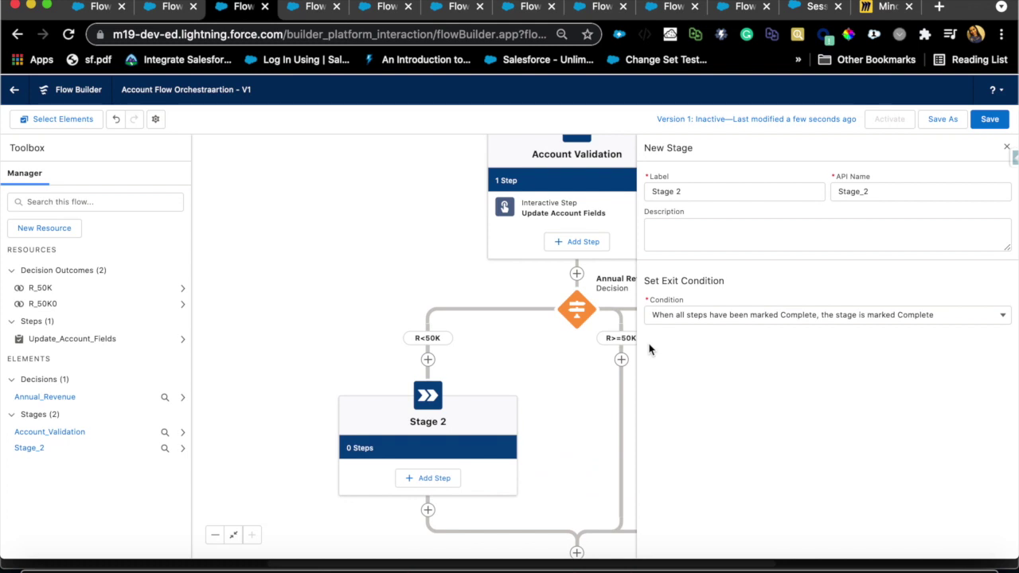
# Label the new R<50K stage Create Opp 1 and regenerate its API name as Create_Opp_1.
pyautogui.tripleClick(739, 194)
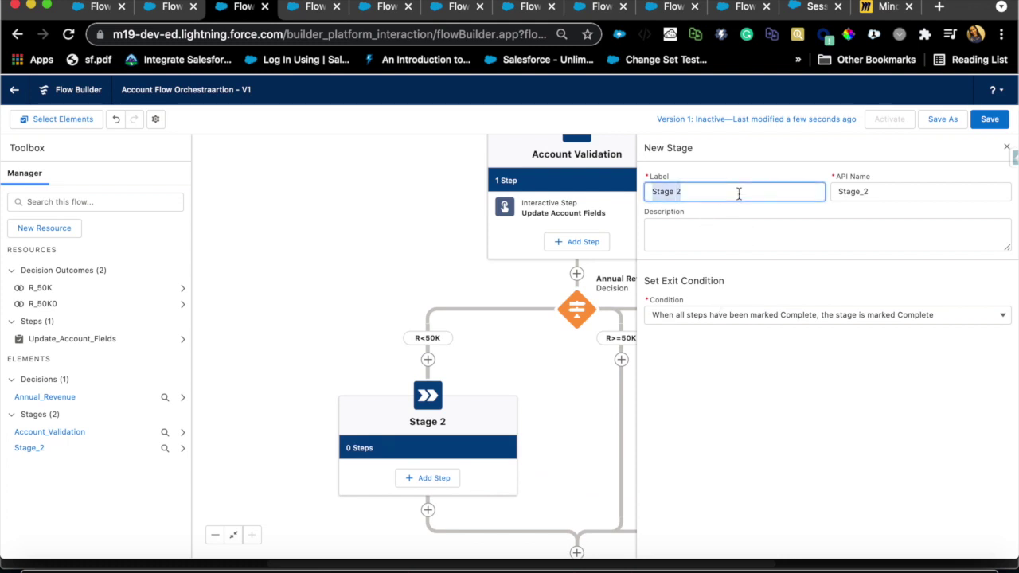
pyautogui.write('Create Opp 1')
pyautogui.doubleClick(880, 191)
pyautogui.press('BackSpace')
pyautogui.click(773, 190)
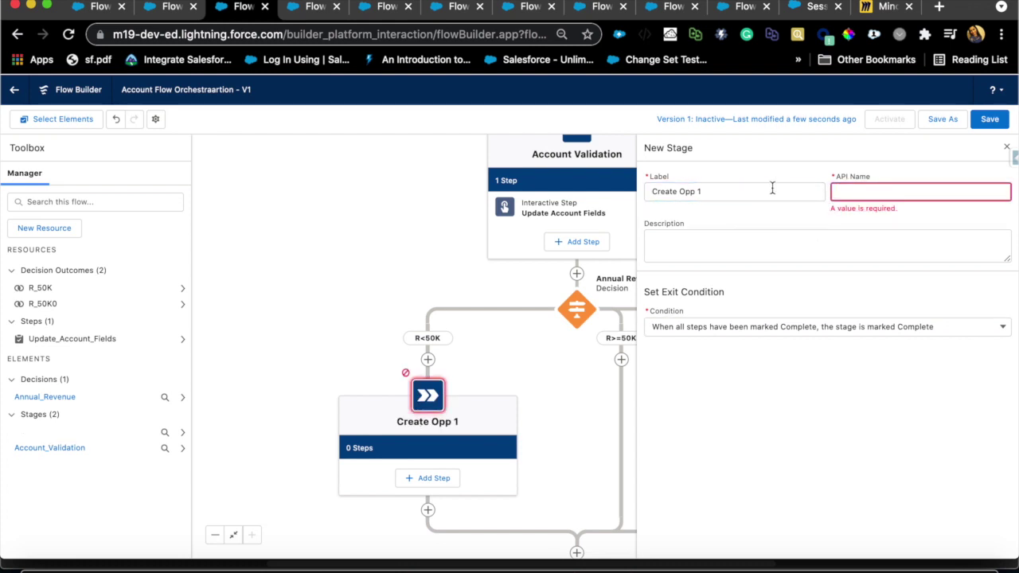
pyautogui.press('Tab')
pyautogui.click(676, 315)
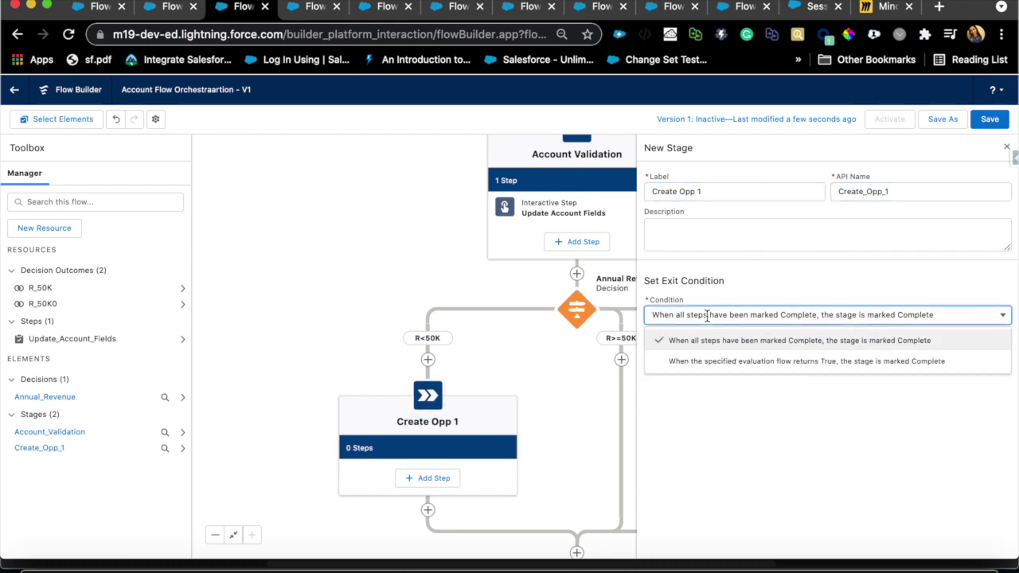
pyautogui.click(693, 426)
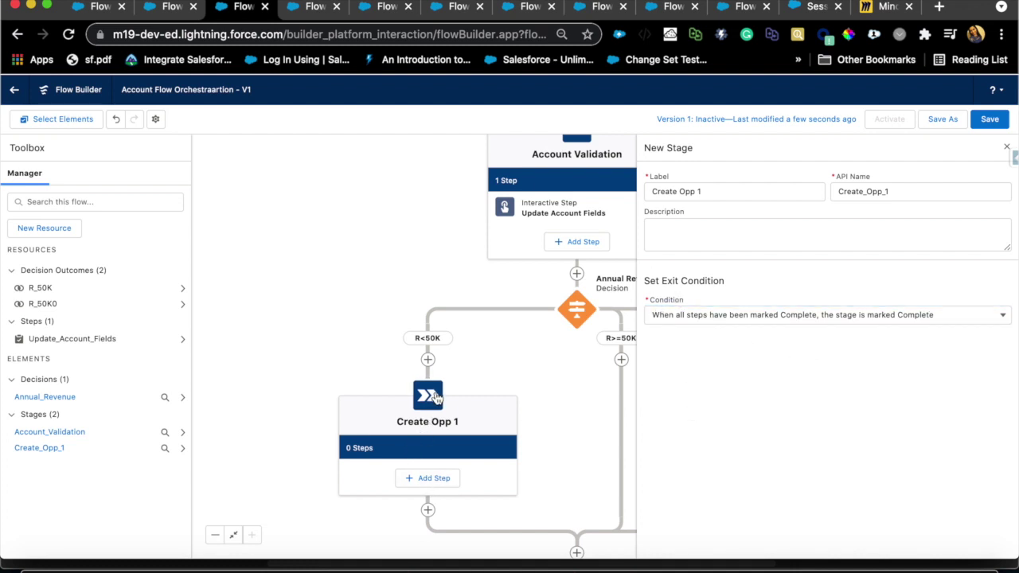
pyautogui.click(509, 377)
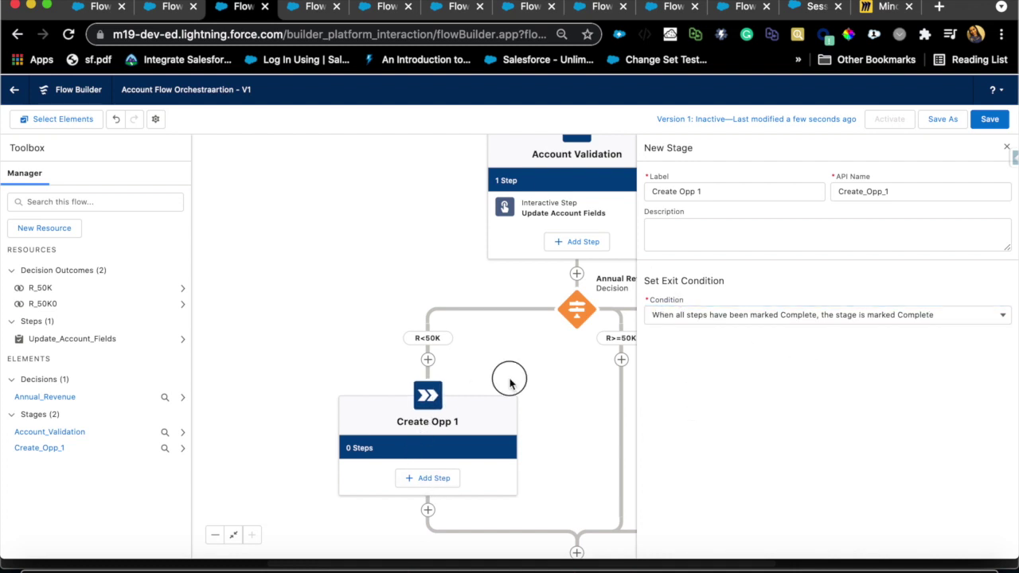
# Add a stage labelled Create opp 2 on the R>=50K path, with the API name Create_opp_2.
pyautogui.click(622, 360)
pyautogui.click(603, 433)
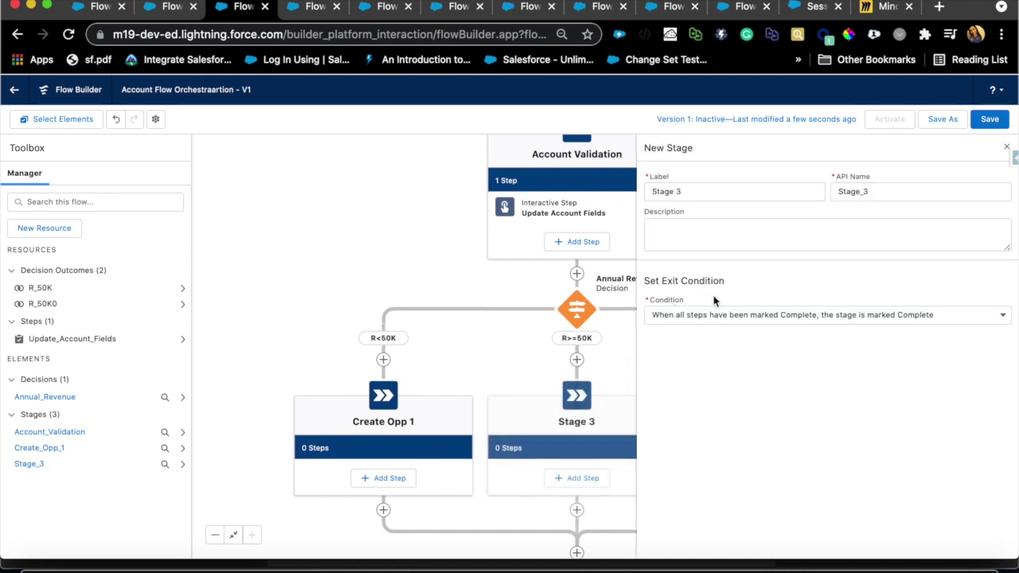
pyautogui.click(708, 191)
pyautogui.press('super+a')
pyautogui.write('Cre')
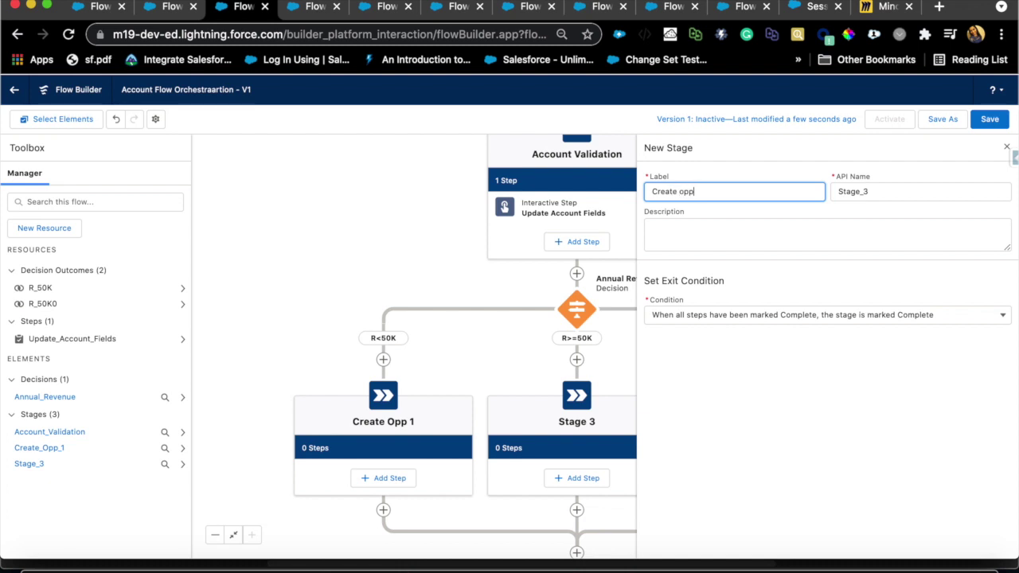
pyautogui.doubleClick(856, 192)
pyautogui.press('BackSpace')
pyautogui.click(789, 191)
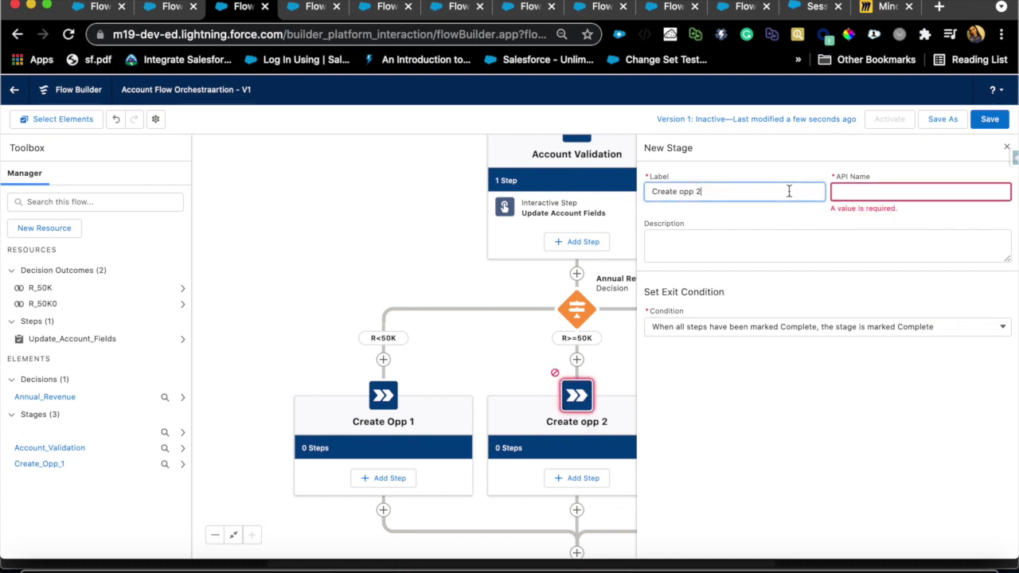
pyautogui.click(924, 191)
pyautogui.click(781, 239)
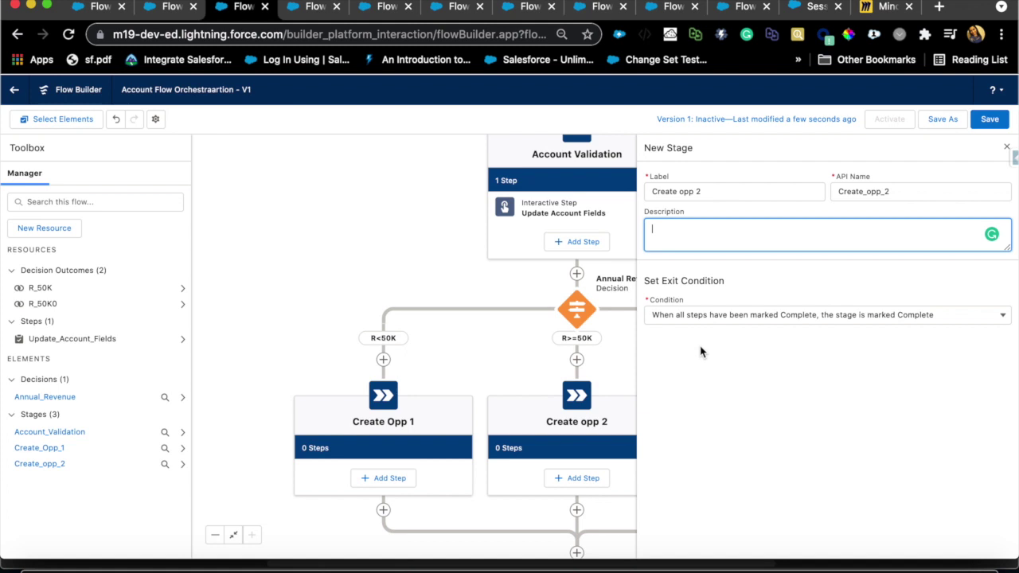
pyautogui.click(530, 379)
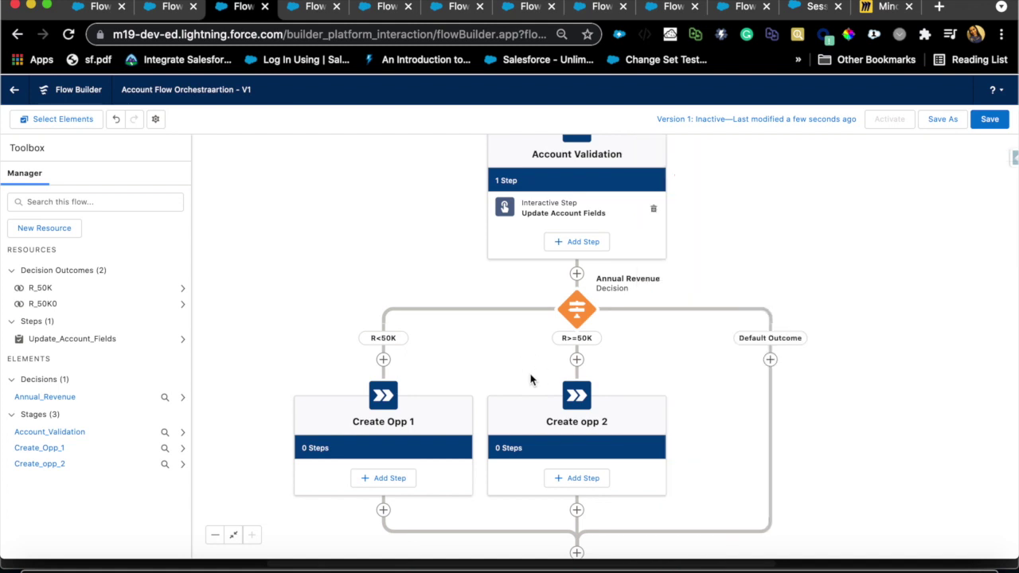
# Add a background step to the Create Opp 1 stage on the R<50K path.
pyautogui.click(376, 478)
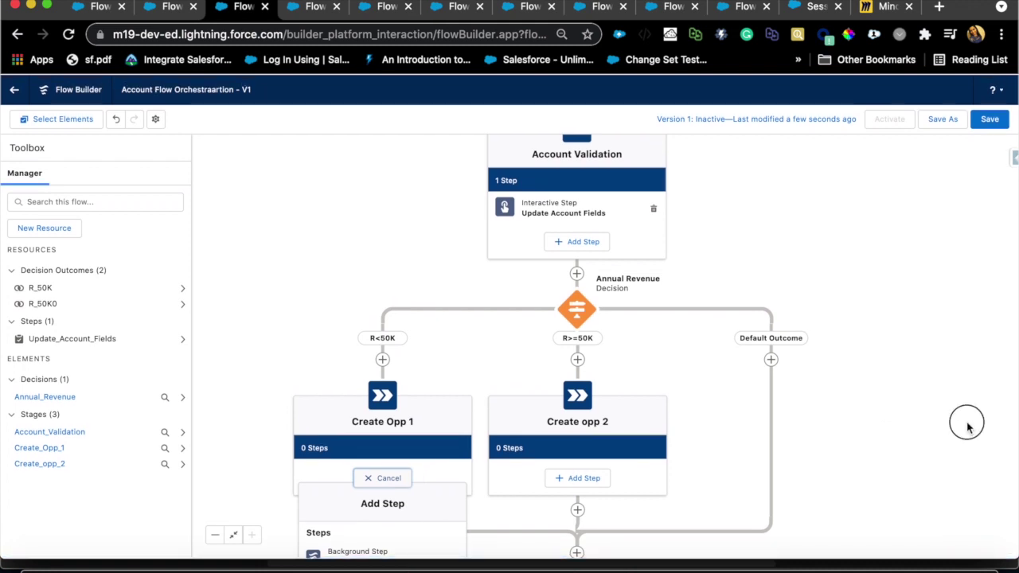
pyautogui.moveTo(966, 426); pyautogui.dragTo(940, 319)
pyautogui.click(340, 372)
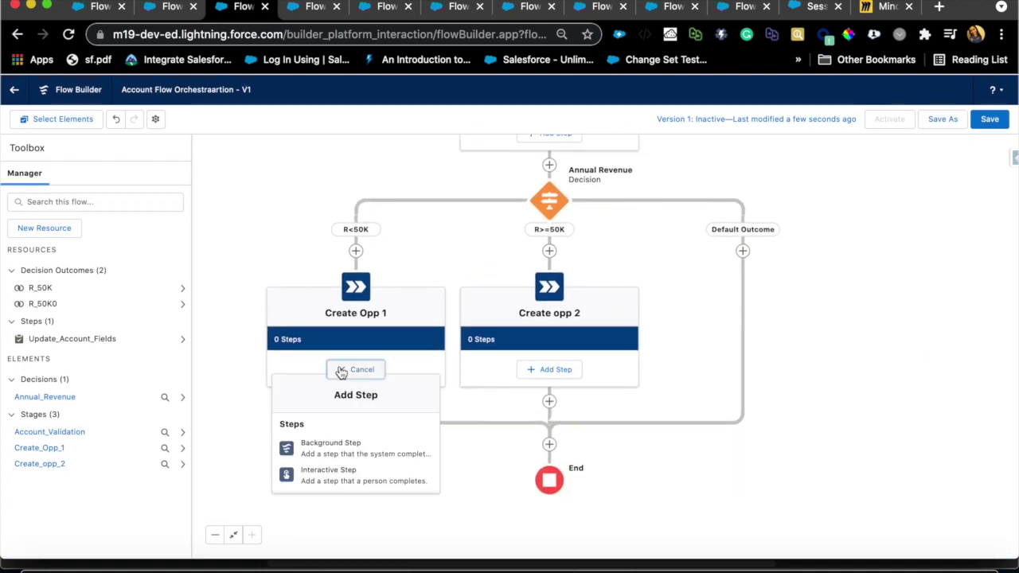
pyautogui.click(339, 448)
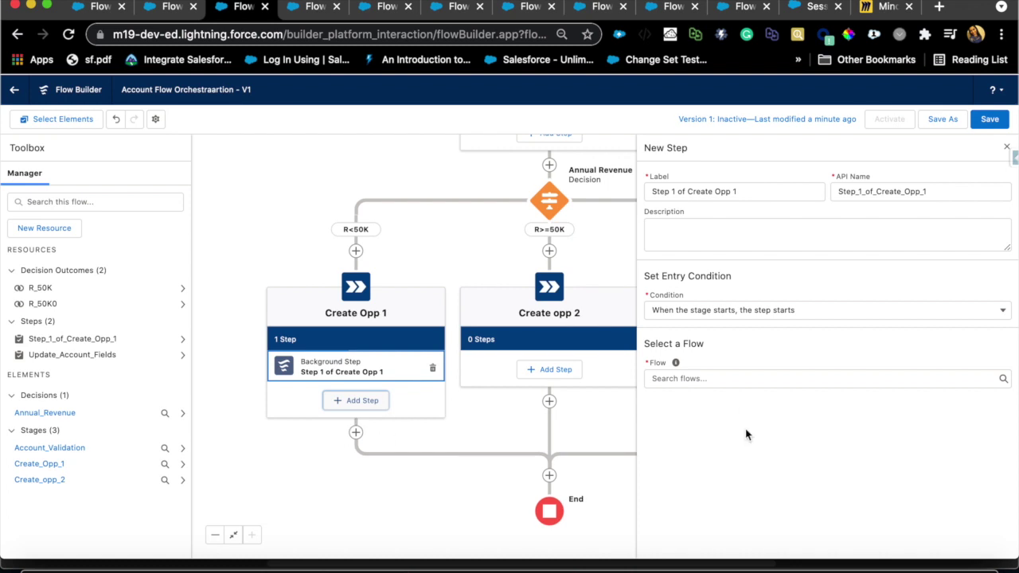
# Label the new background step Create Opp Propsecting and regenerate its API name as Create_Opp_Propsecting.
pyautogui.tripleClick(746, 194)
pyautogui.write('Stae')
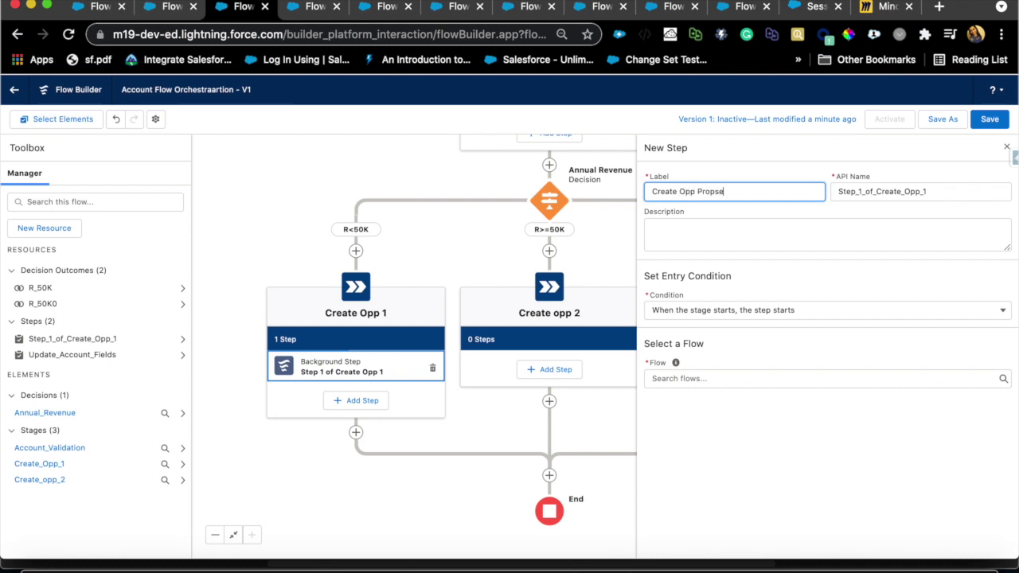
pyautogui.click(756, 229)
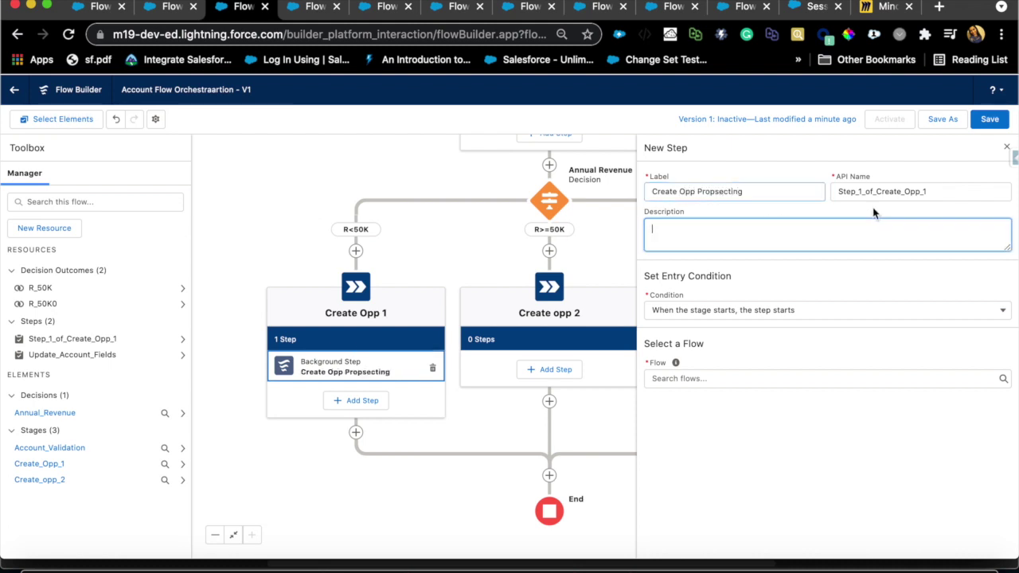
pyautogui.hotkey('shift', 'Tab')
pyautogui.press('BackSpace')
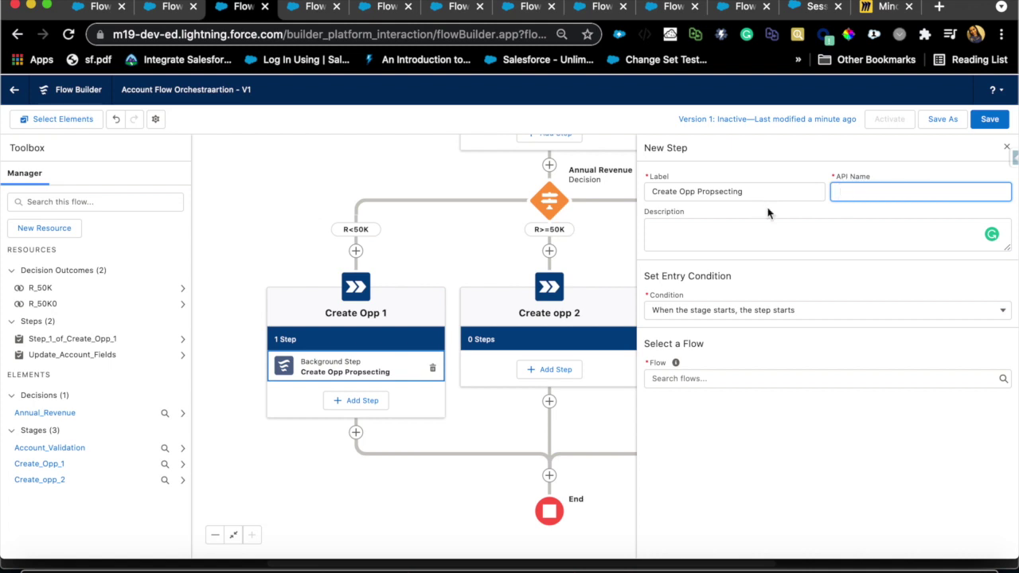
pyautogui.click(772, 195)
pyautogui.click(868, 192)
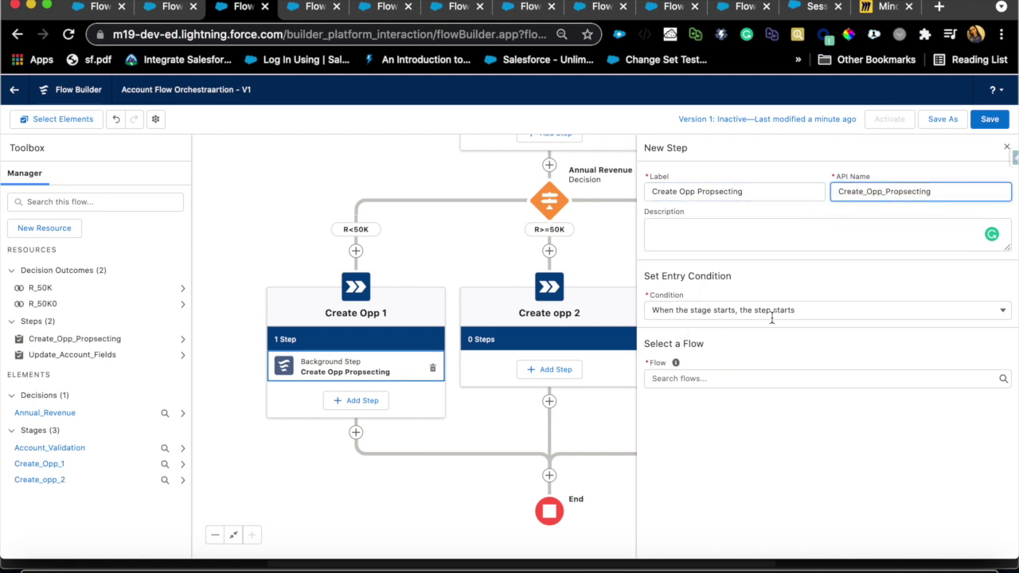
# Select Create Oppty Sub Flow as the flow that the Create Opp Propsecting step runs.
pyautogui.click(732, 383)
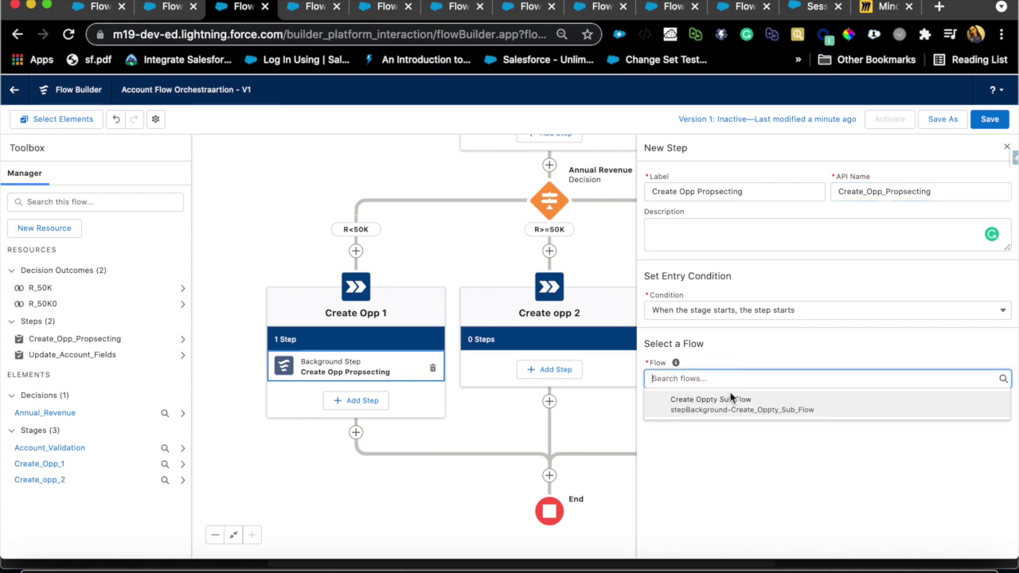
pyautogui.click(725, 410)
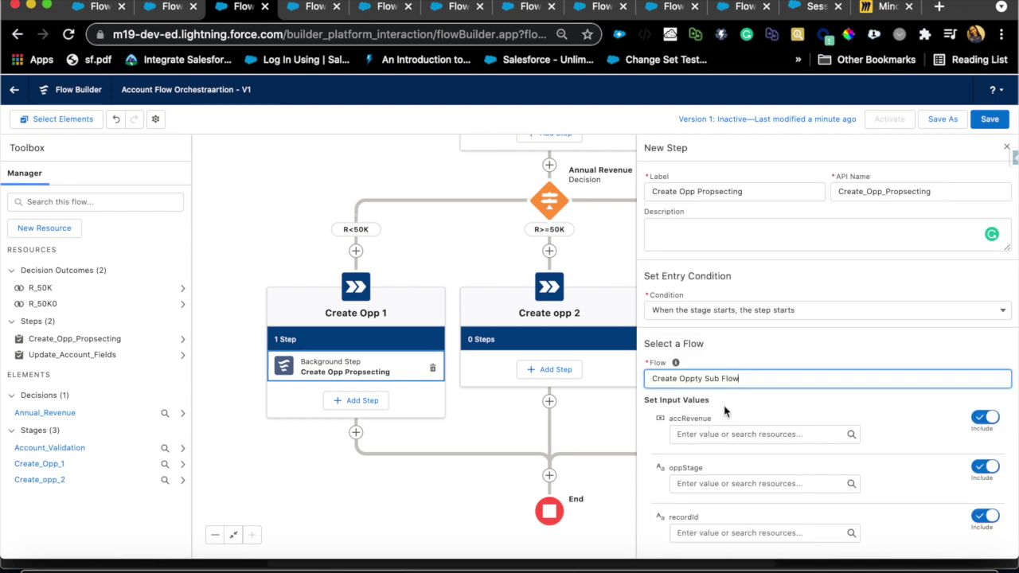
pyautogui.scroll(-2, 725, 411)
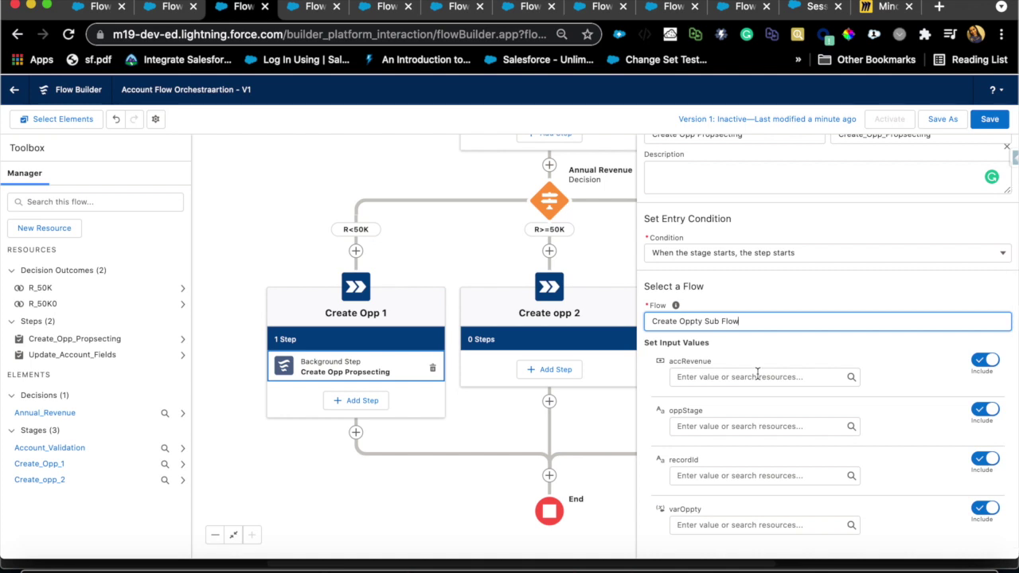
# Set the subflow's accRevenue input to the triggering account's annual revenue, {!$Record.AnnualRevenue}.
pyautogui.click(757, 376)
pyautogui.scroll(-5, 805, 334)
pyautogui.scroll(-1, 806, 340)
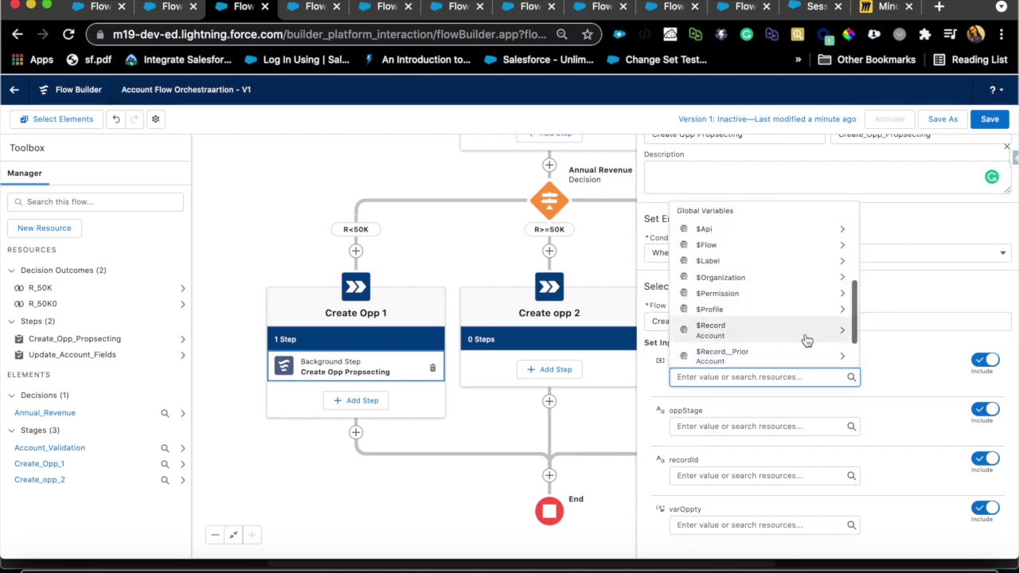
pyautogui.scroll(-2, 807, 340)
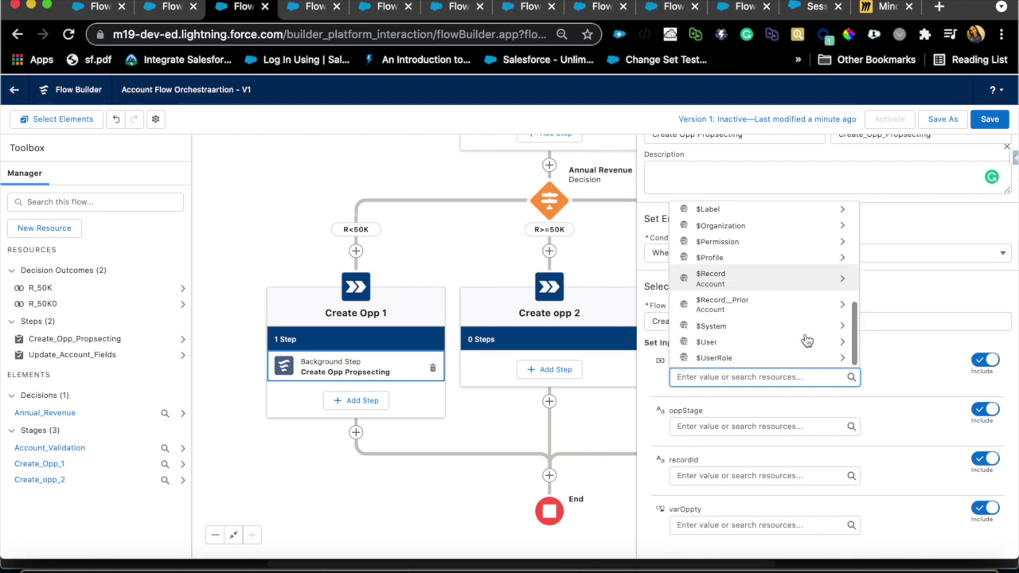
pyautogui.scroll(1, 805, 340)
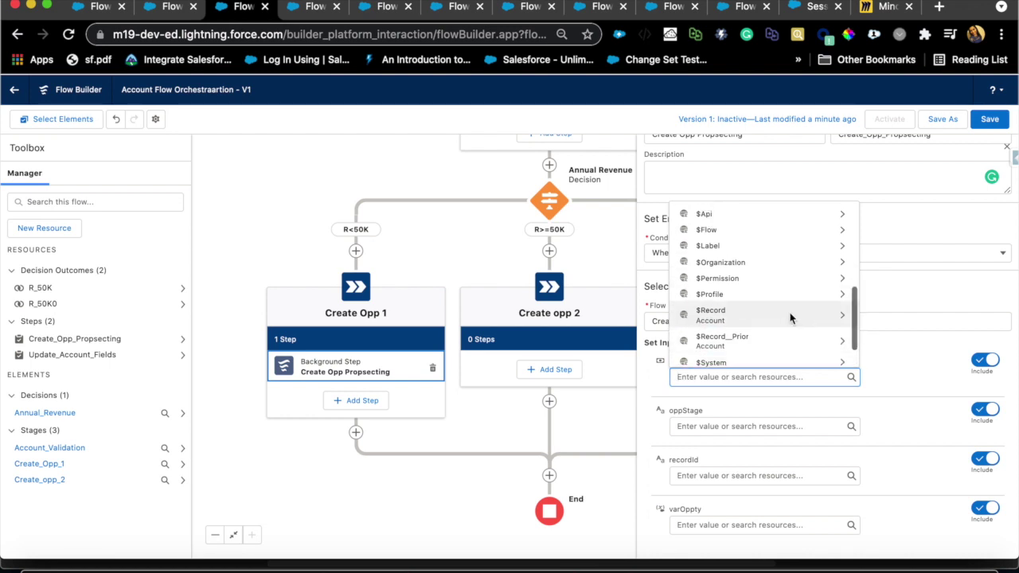
pyautogui.click(789, 315)
pyautogui.write('acc')
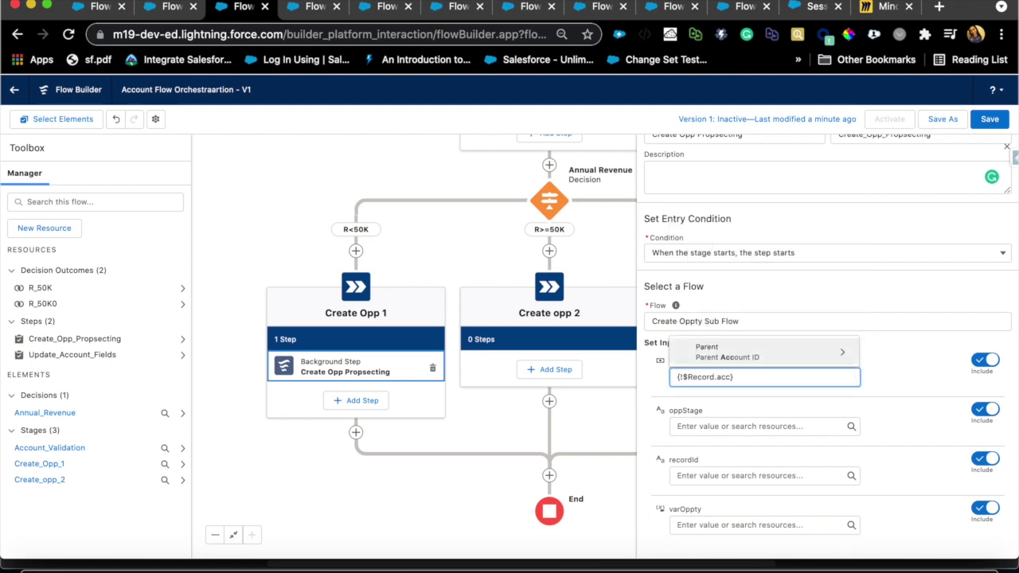
pyautogui.press('BackSpace')
pyautogui.press('BackSpace')
pyautogui.write('rene')
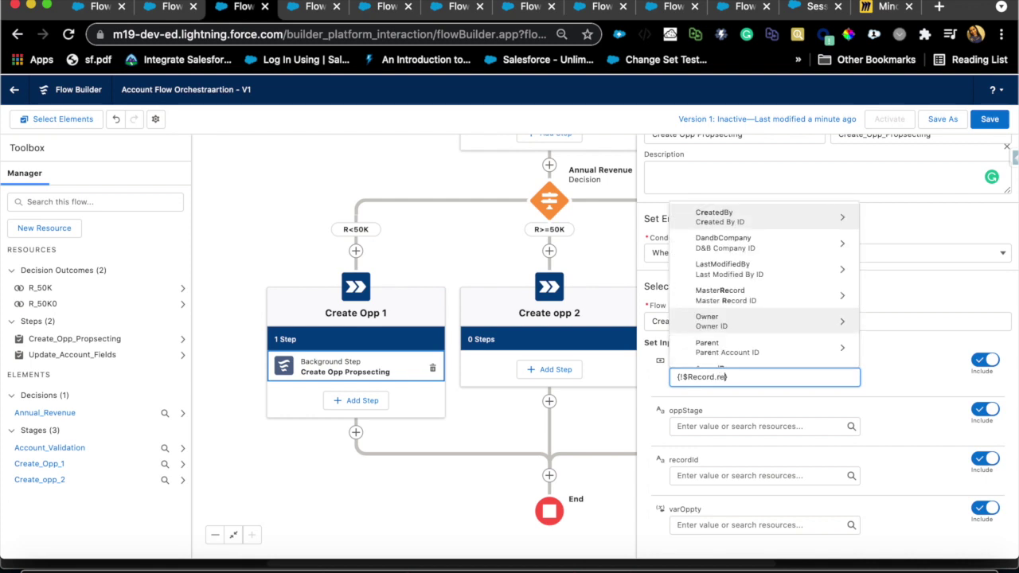
pyautogui.write('ven')
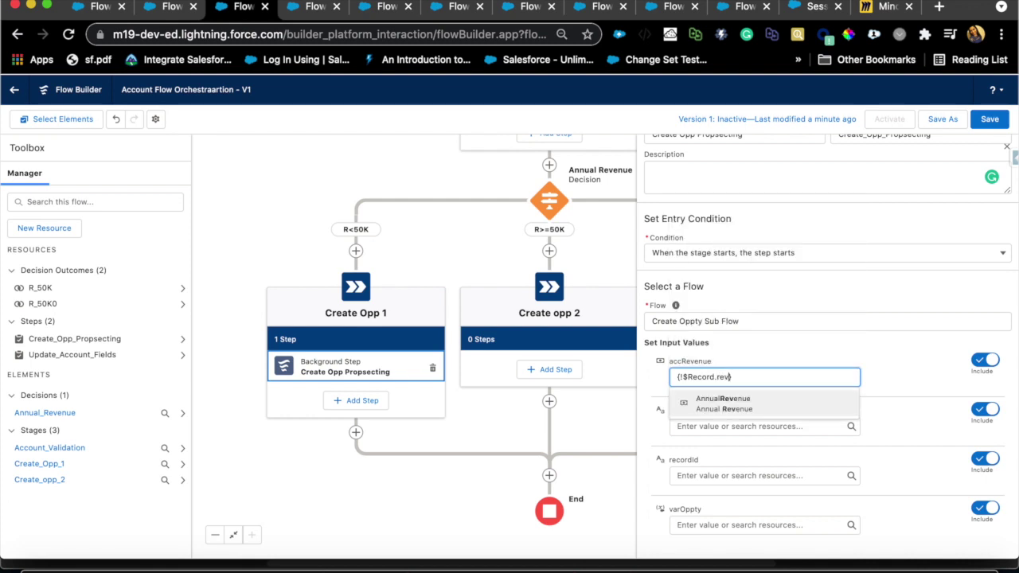
pyautogui.click(750, 403)
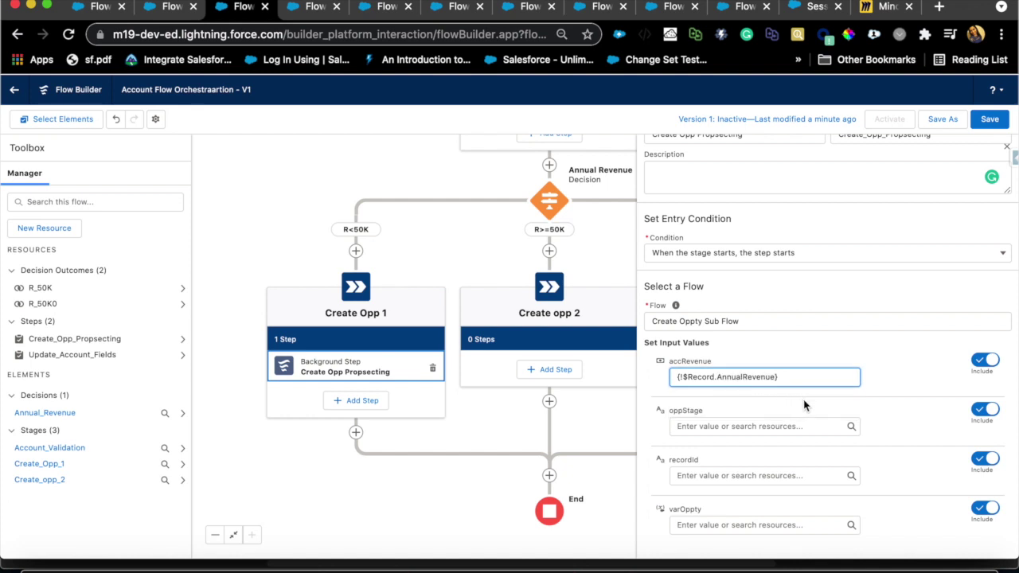
# Set the subflow's oppStage input to the text Propecting.
pyautogui.click(745, 424)
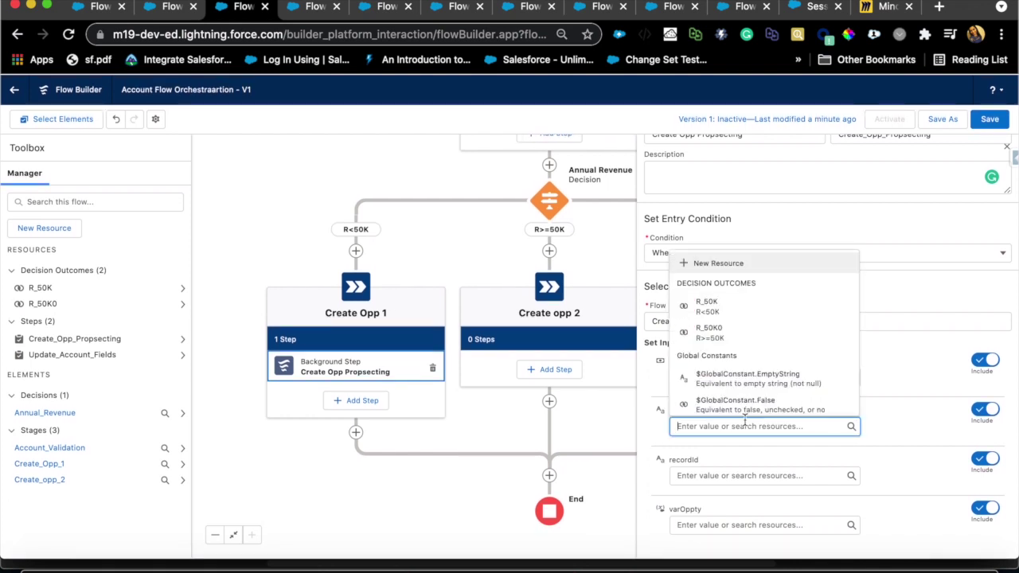
pyautogui.write('Props')
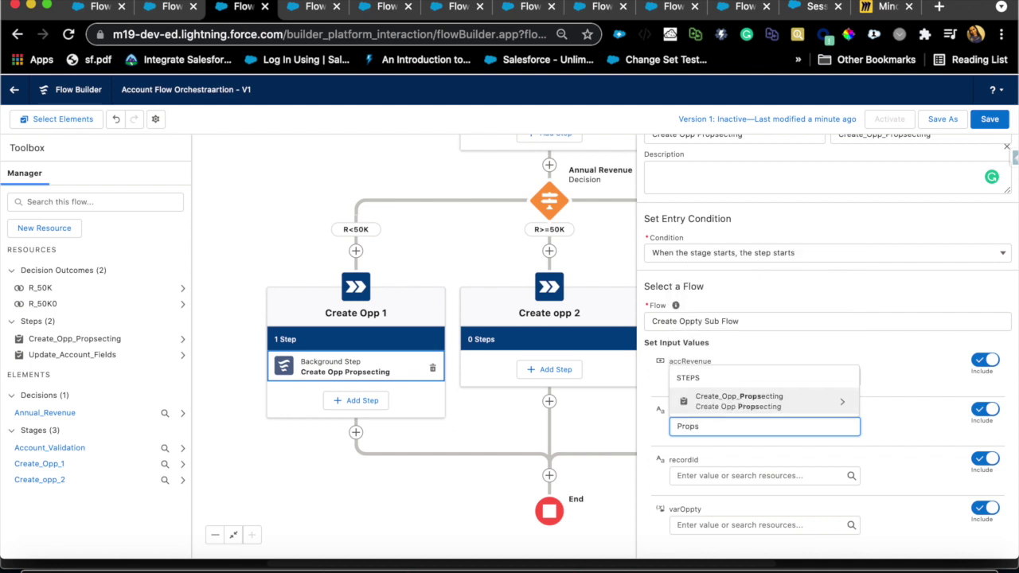
pyautogui.press('BackSpace')
pyautogui.write('ecting')
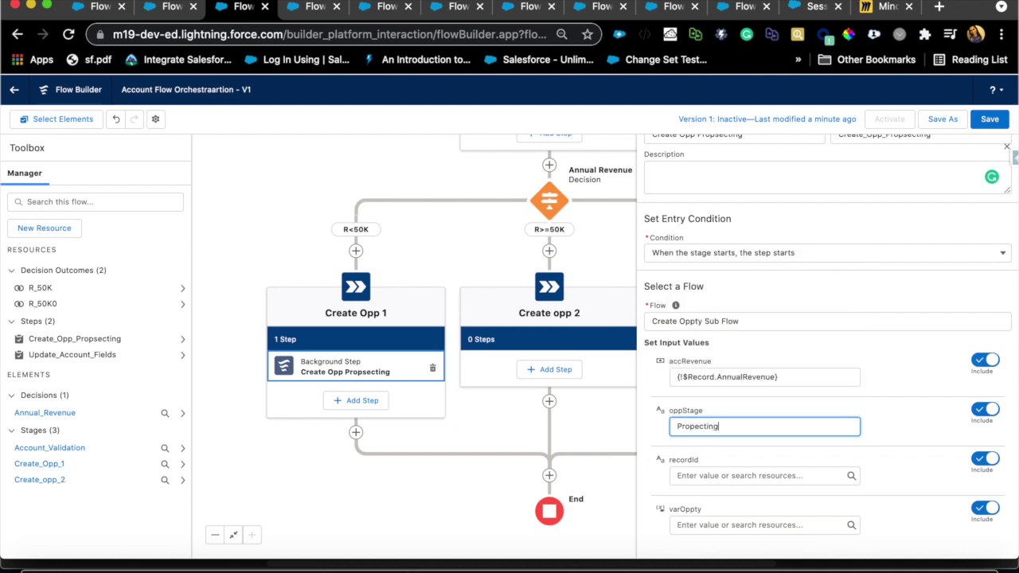
pyautogui.click(908, 425)
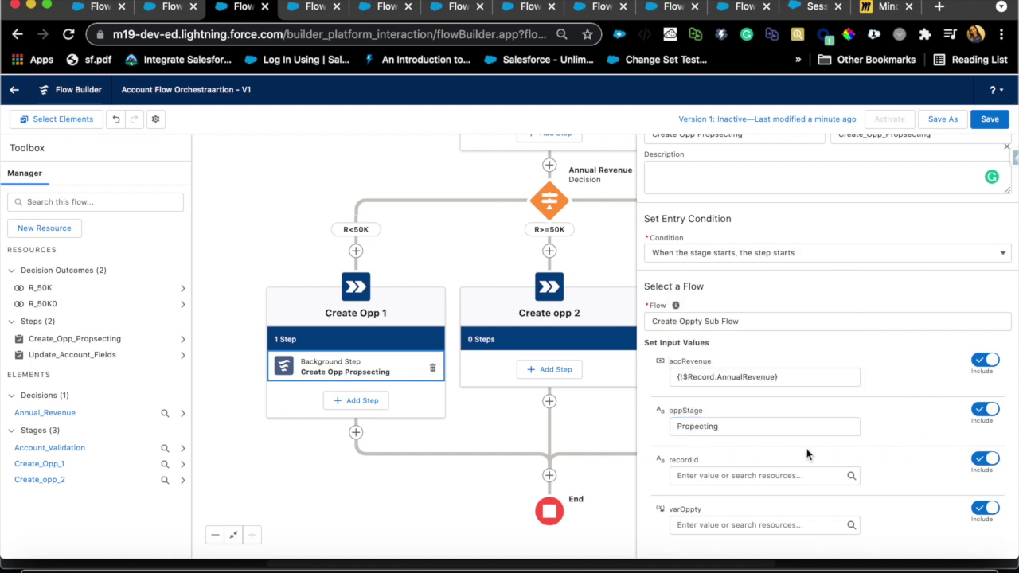
# Set the recordId input to {!$Record.Id}, exclude the varOppty input, and close the step's settings.
pyautogui.click(721, 475)
pyautogui.click(810, 488)
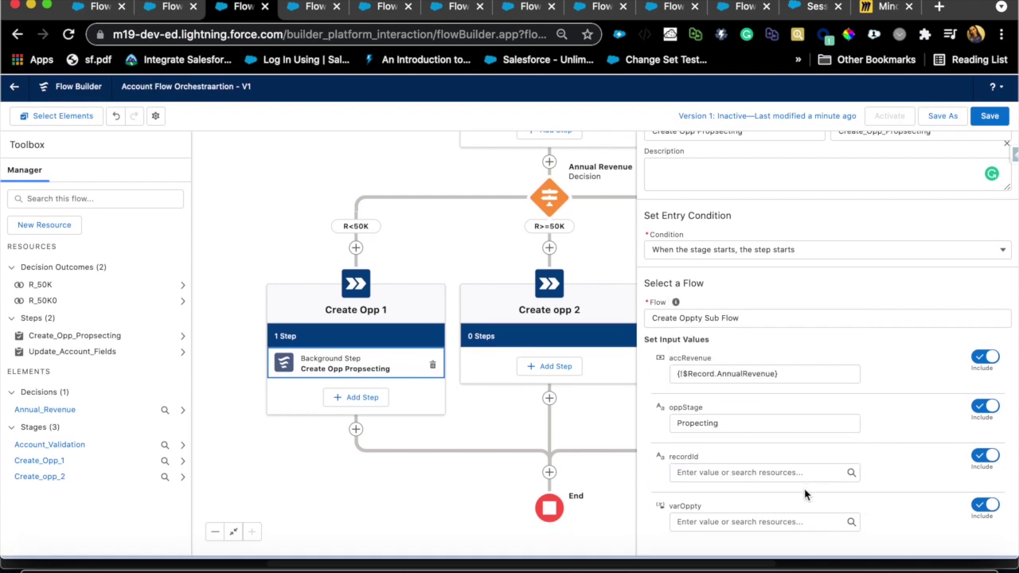
pyautogui.click(772, 470)
pyautogui.scroll(-3, 814, 402)
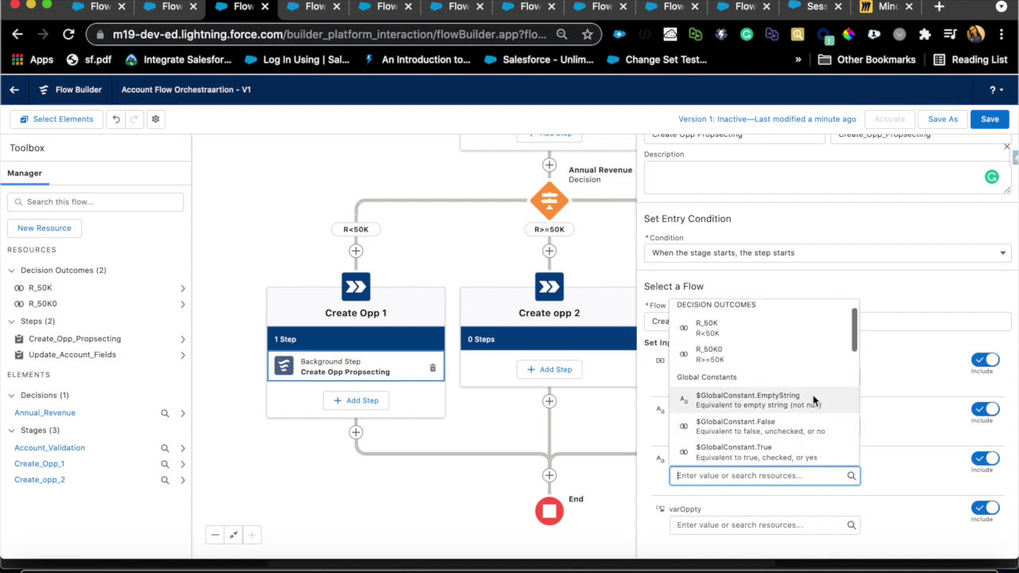
pyautogui.scroll(-2, 756, 402)
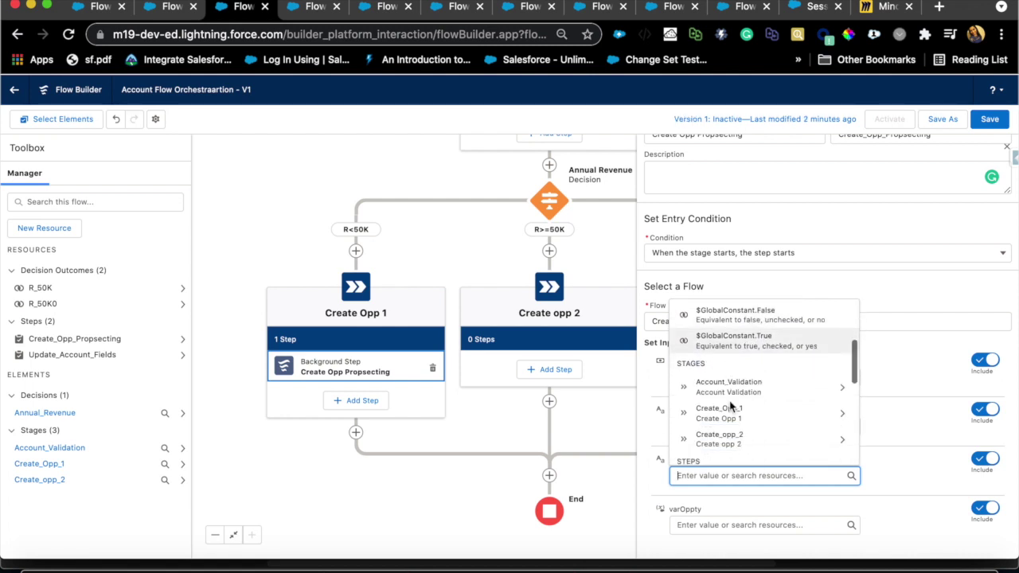
pyautogui.scroll(-3, 733, 410)
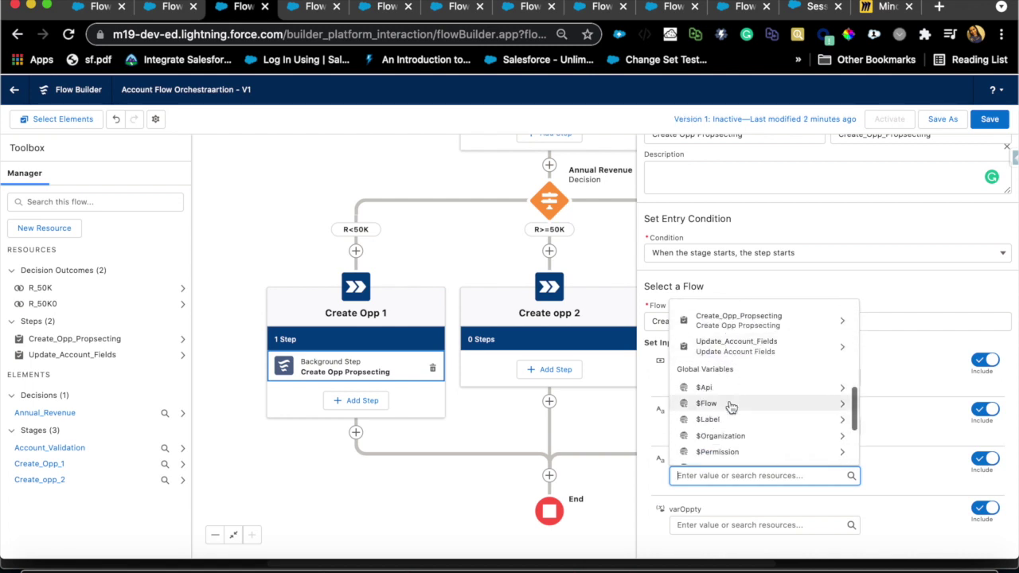
pyautogui.scroll(-2, 737, 436)
pyautogui.click(740, 427)
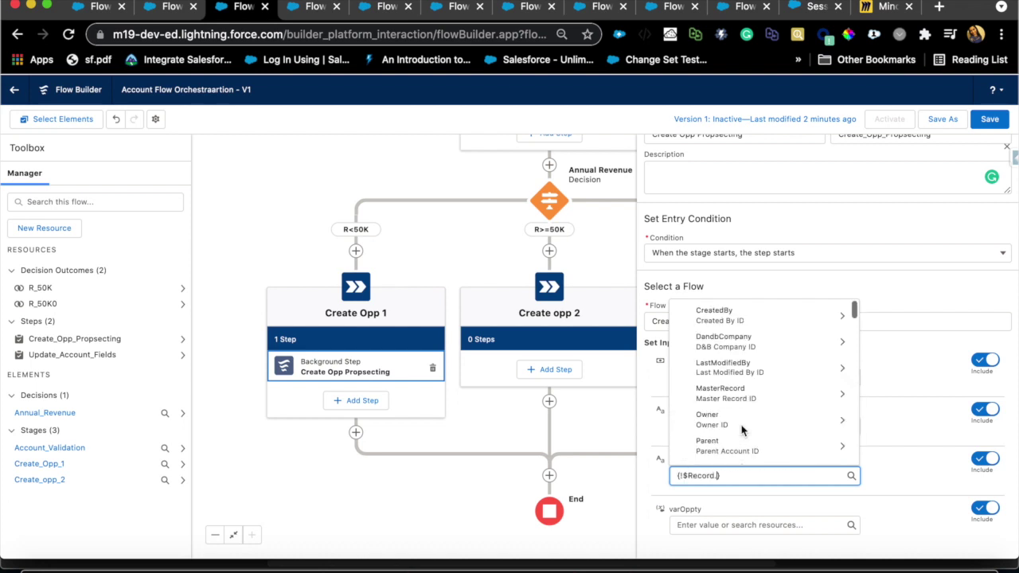
pyautogui.write('Acc')
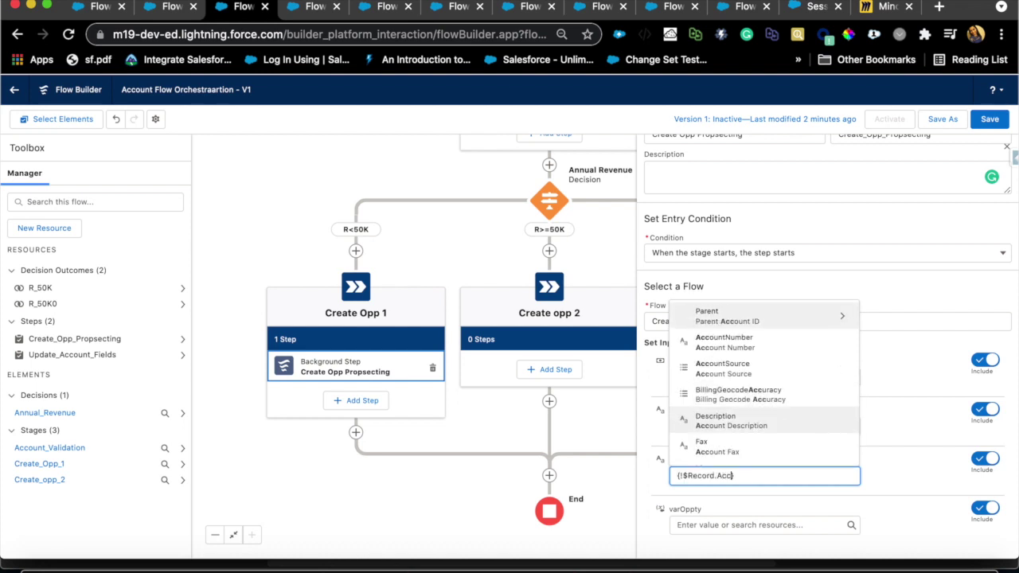
pyautogui.write('ount')
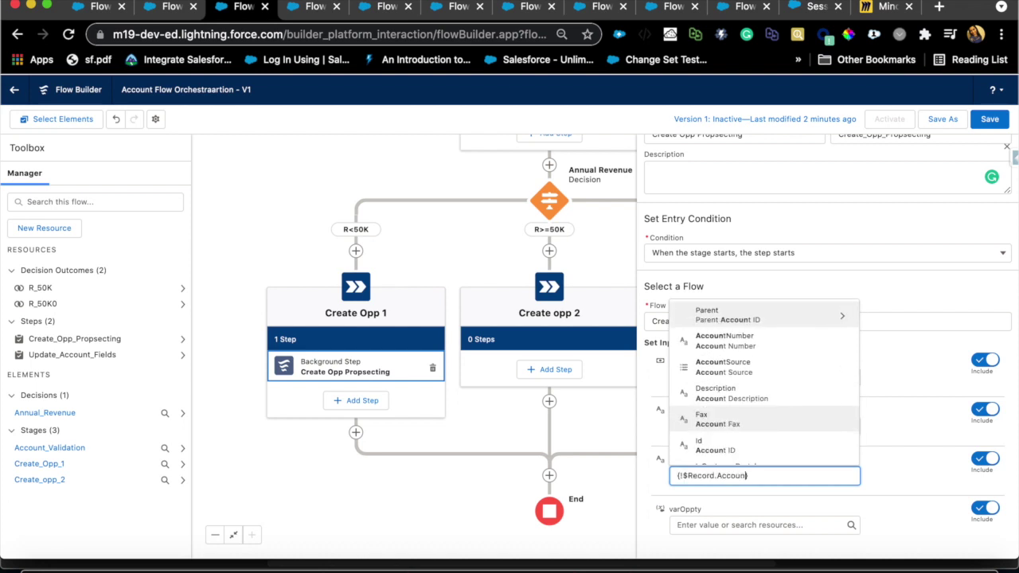
pyautogui.click(738, 447)
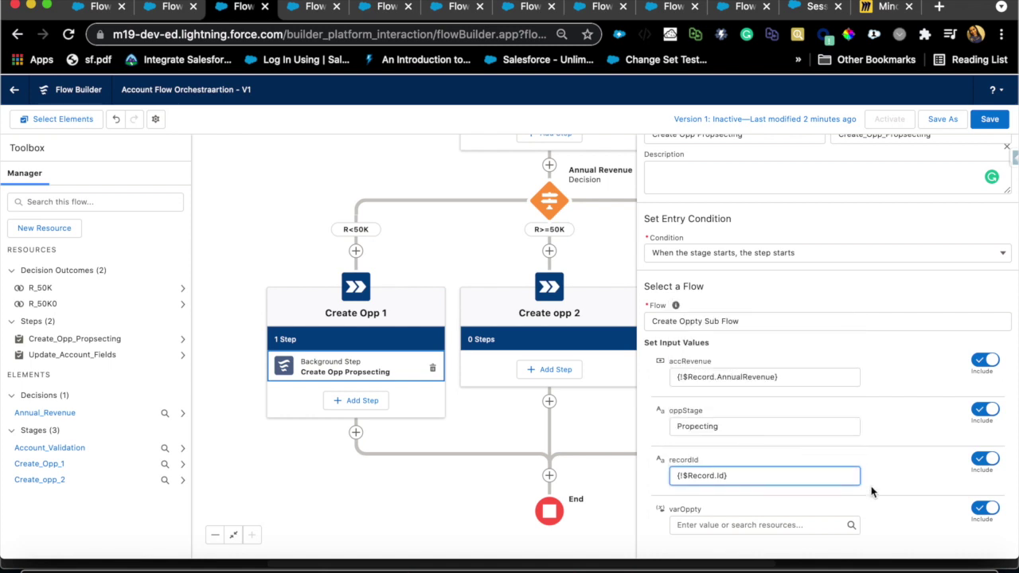
pyautogui.click(986, 510)
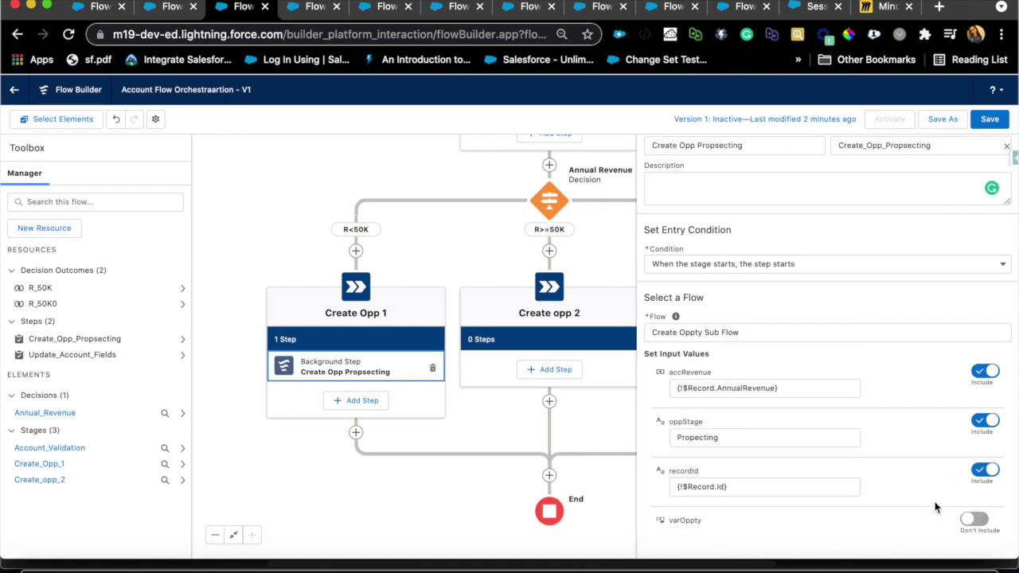
pyautogui.click(625, 481)
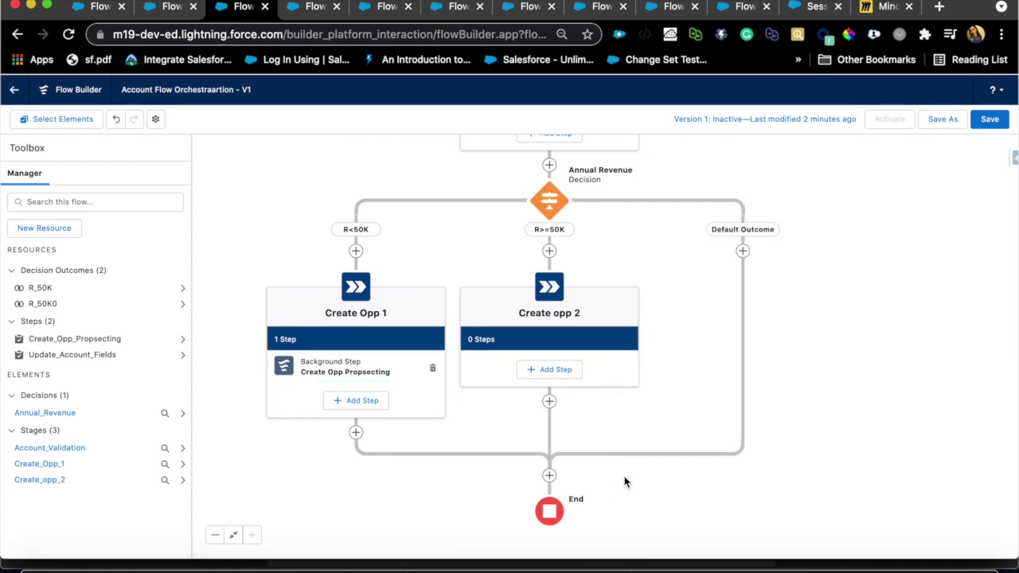
pyautogui.click(362, 375)
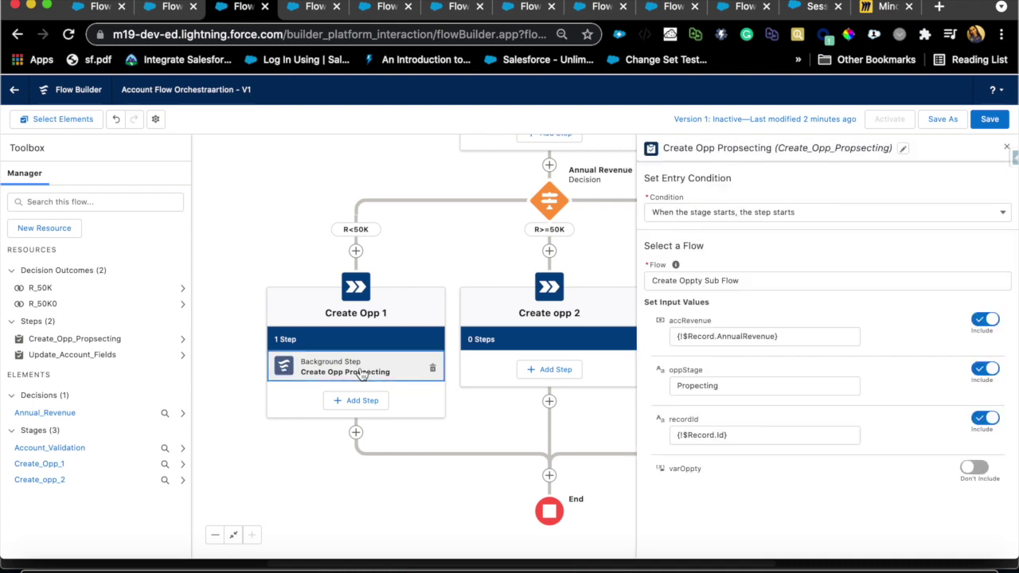
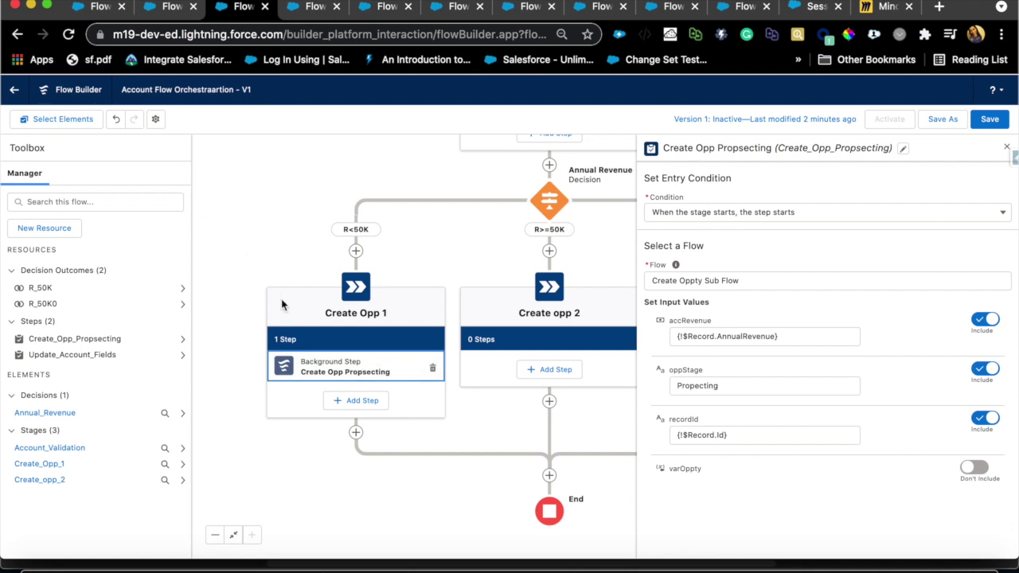
pyautogui.click(60, 121)
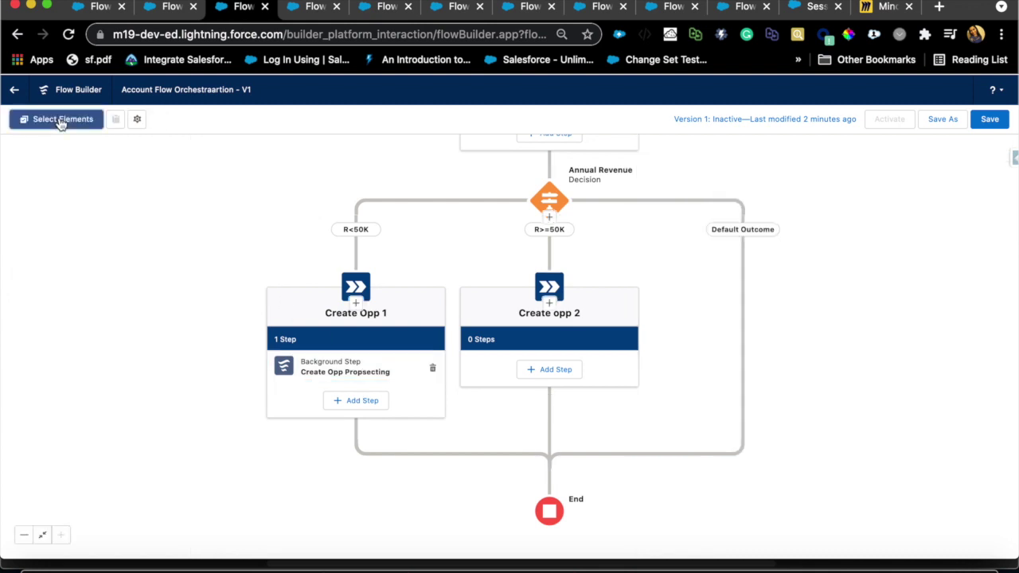
pyautogui.click(60, 121)
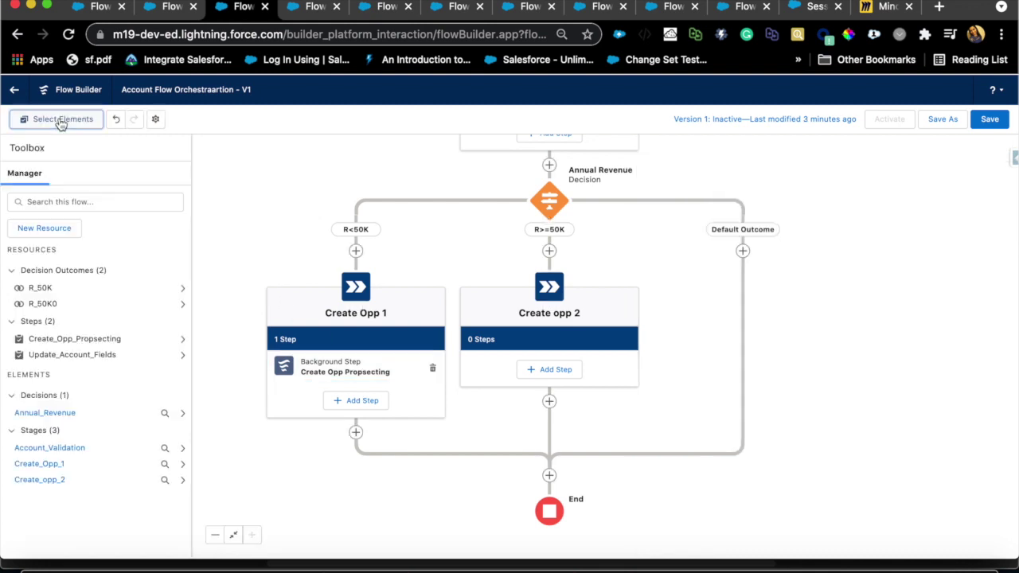
pyautogui.click(323, 372)
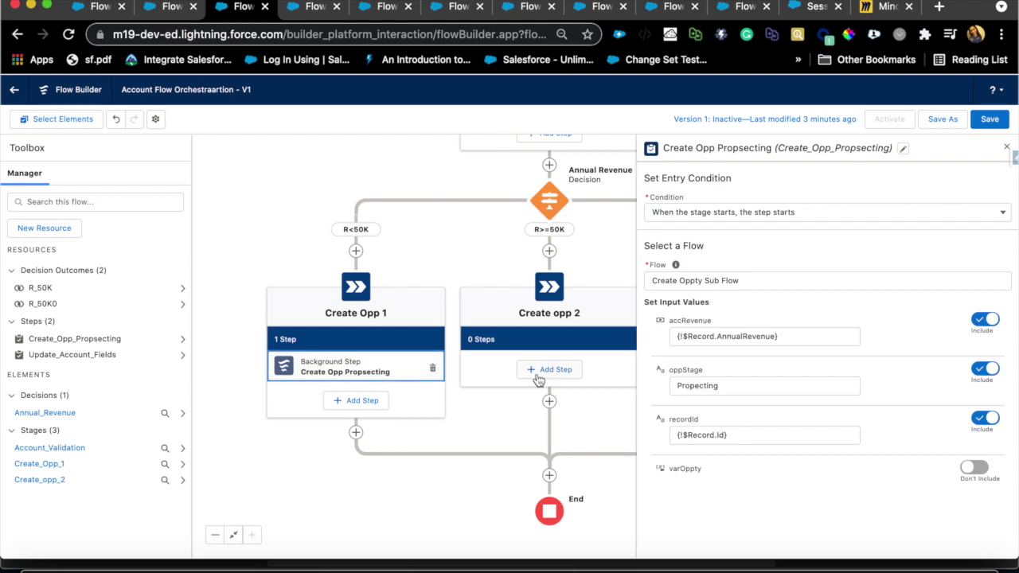
pyautogui.click(546, 370)
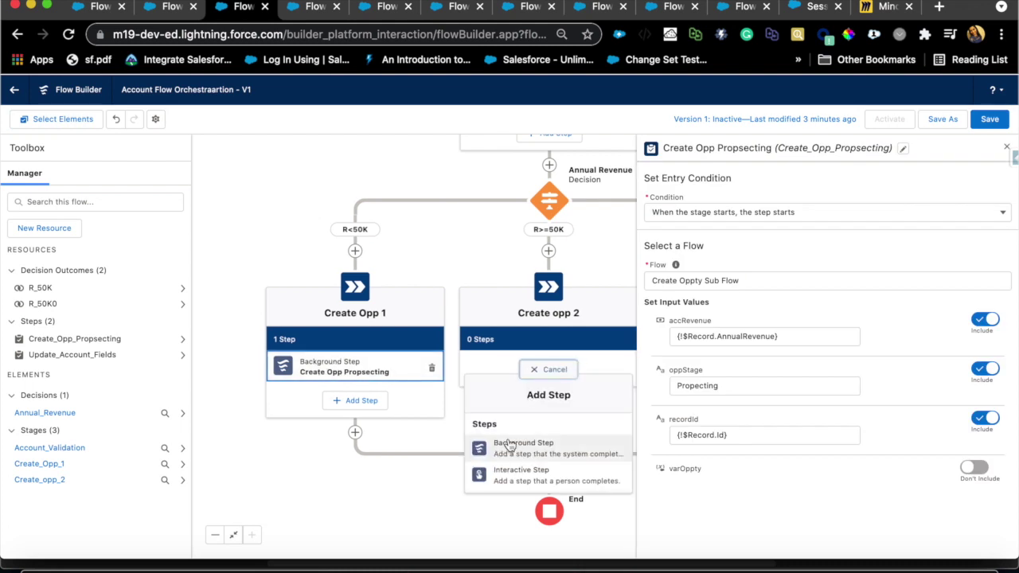
pyautogui.click(469, 264)
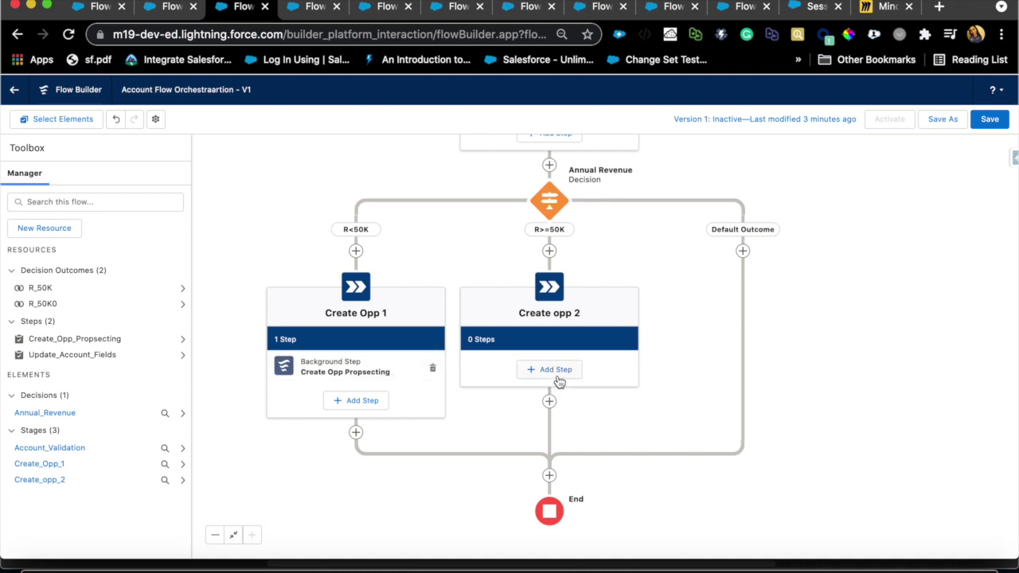
# Save the Account Flow Orchestraartion flow.
pyautogui.click(992, 121)
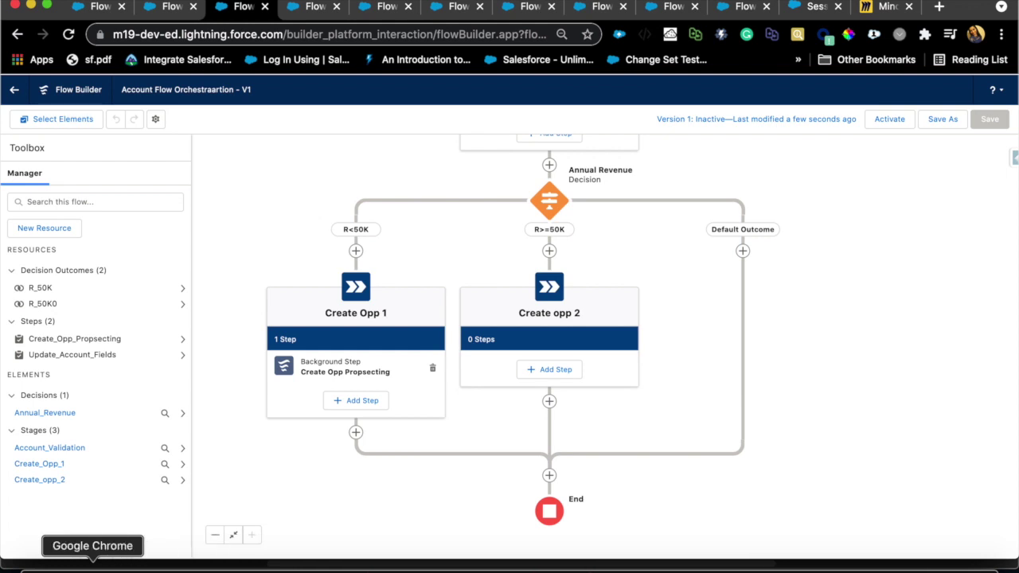
# Switch to the browser window holding the Test account record and discard its unfinished new opportunity.
pyautogui.rightClick(99, 567)
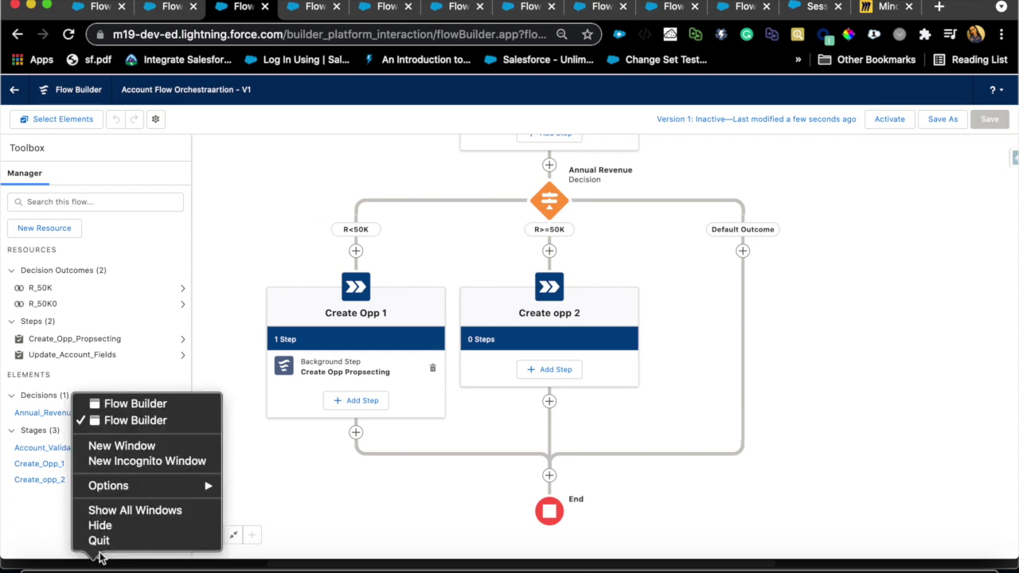
pyautogui.click(141, 409)
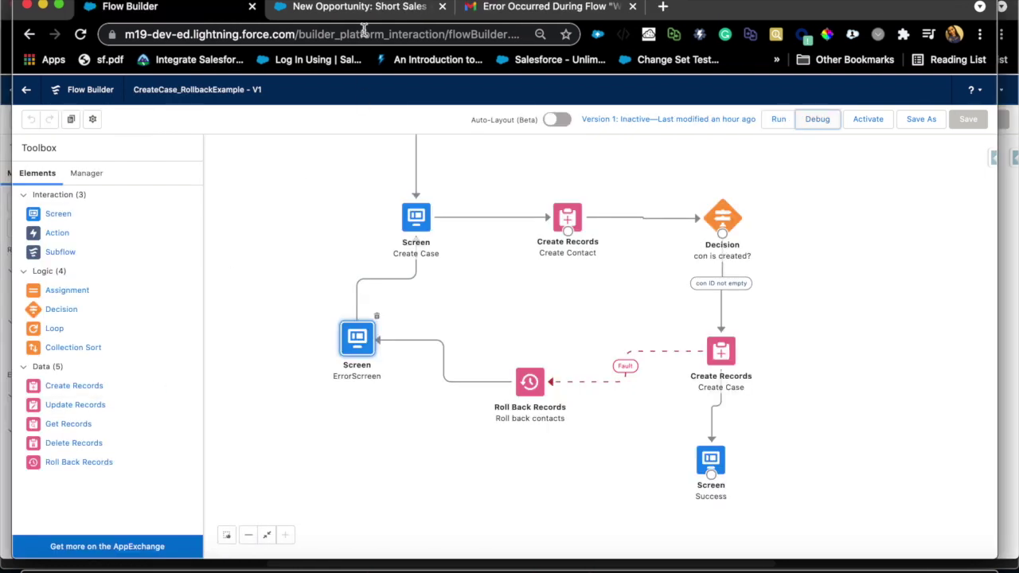
pyautogui.click(365, 7)
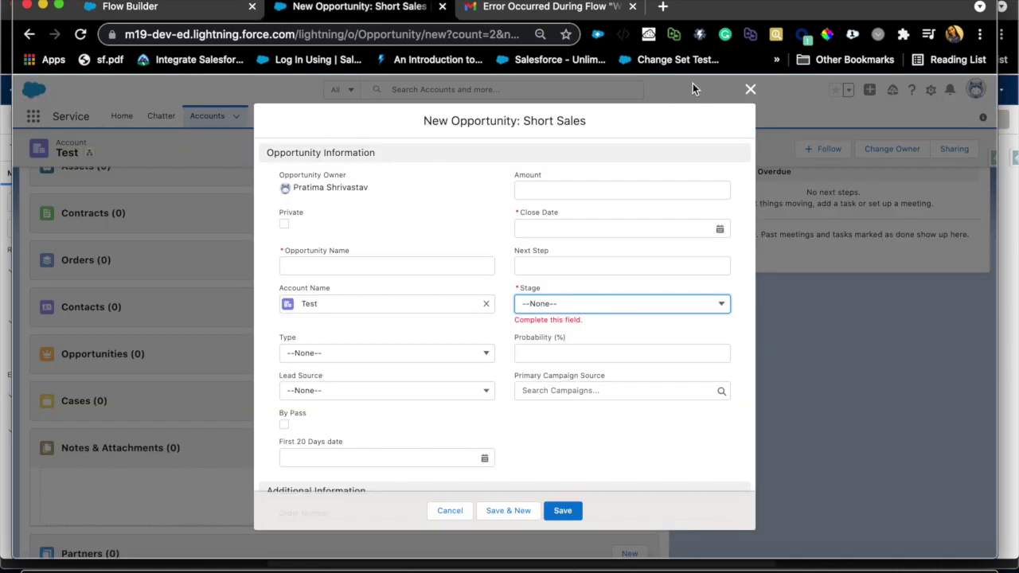
pyautogui.click(750, 90)
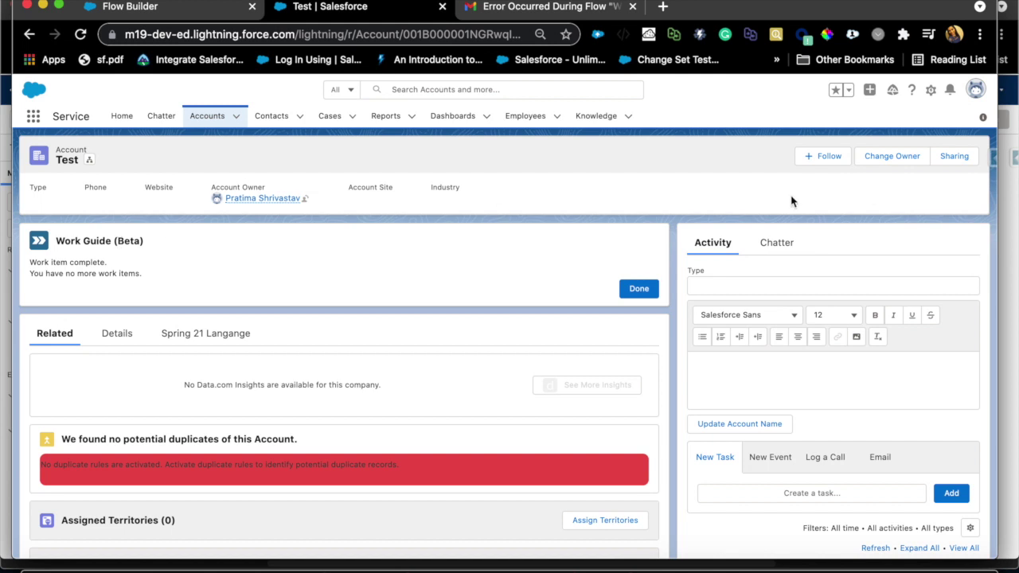
# Inspect the Work Guide component on the Account Record Page in Lightning App Builder and return to the account.
pyautogui.click(931, 90)
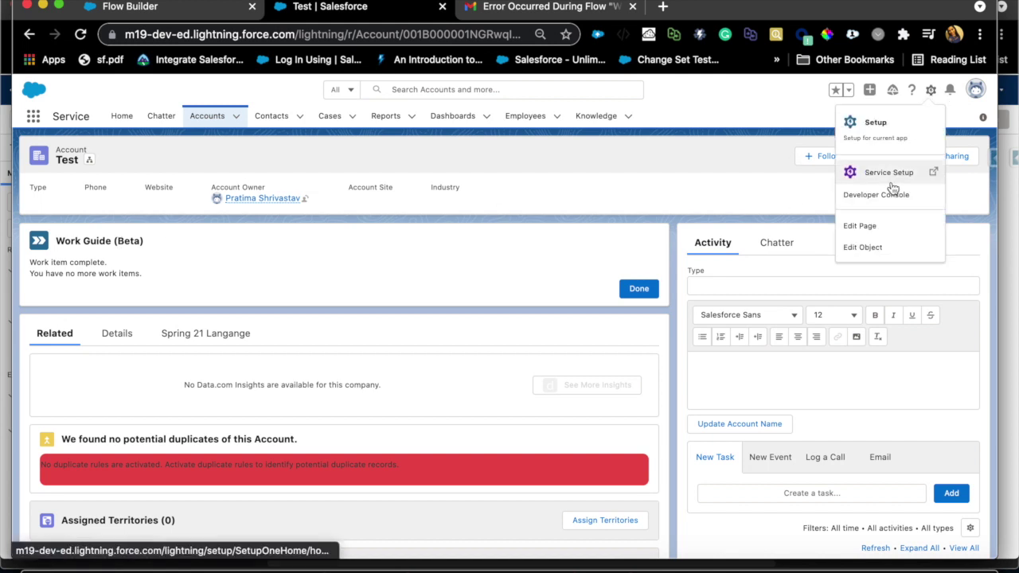
pyautogui.click(888, 226)
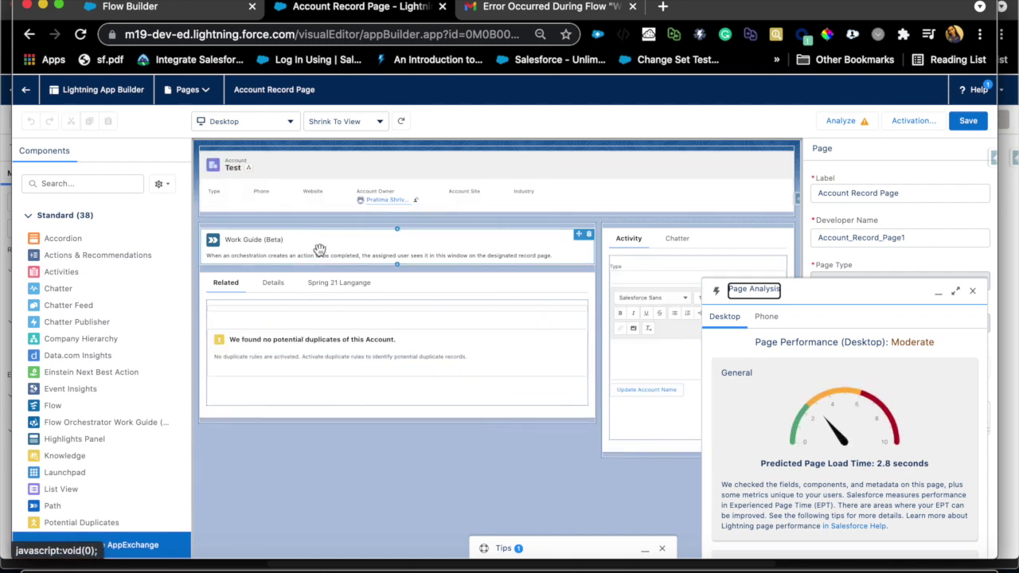
pyautogui.click(233, 241)
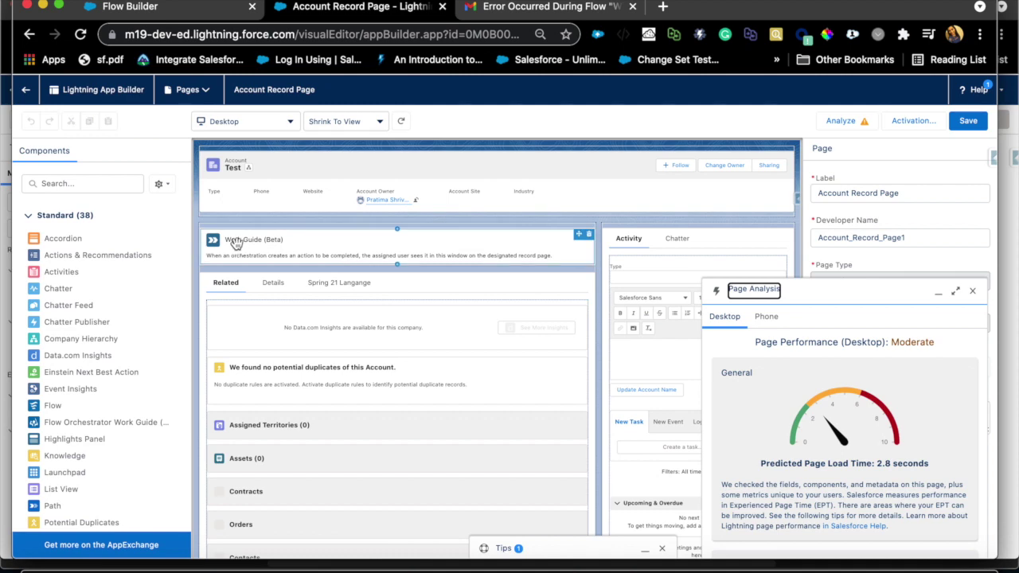
pyautogui.click(28, 91)
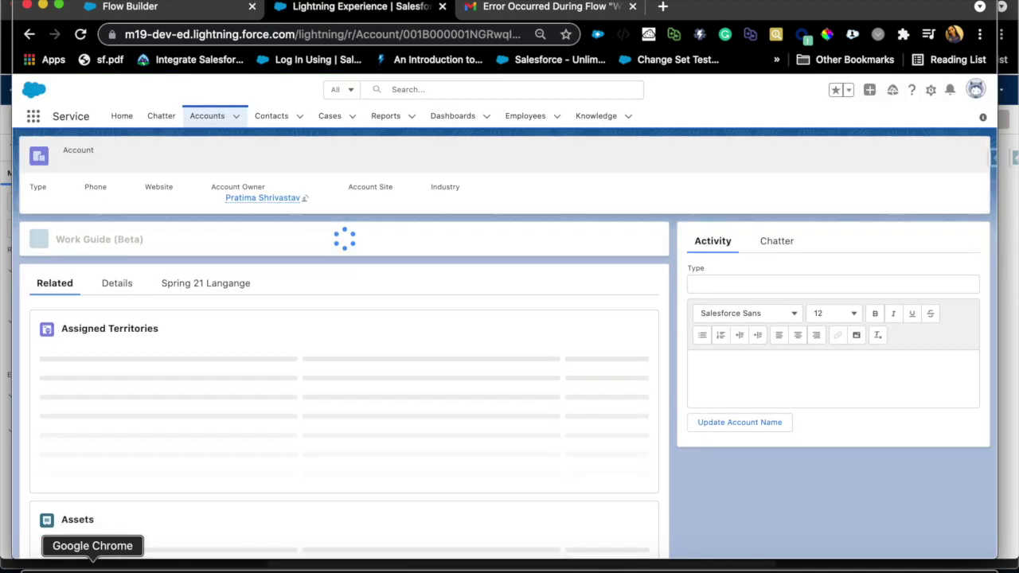
# Return to the browser window with the account orchestration and activate version 1.
pyautogui.rightClick(94, 561)
pyautogui.click(108, 409)
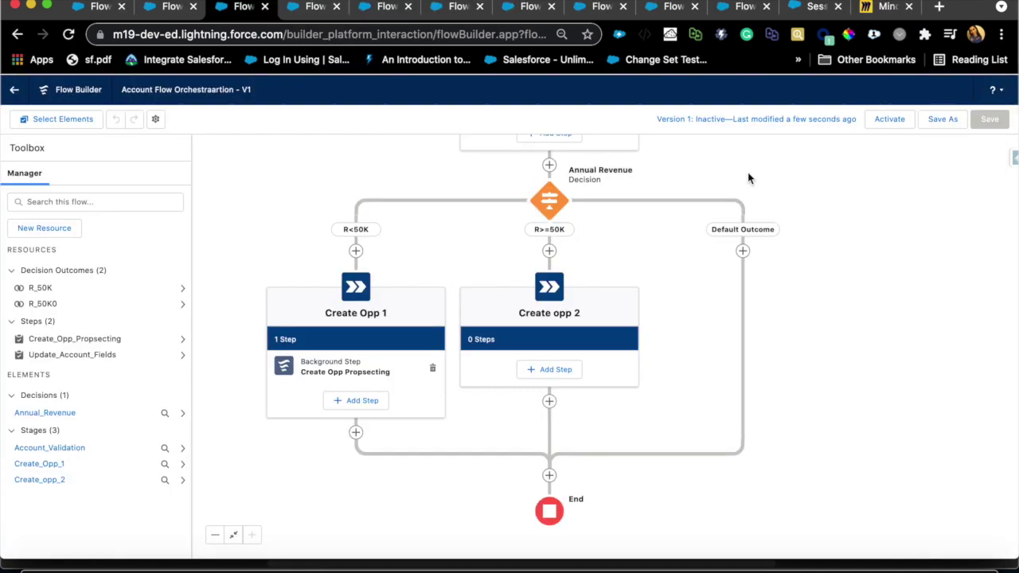
pyautogui.click(892, 125)
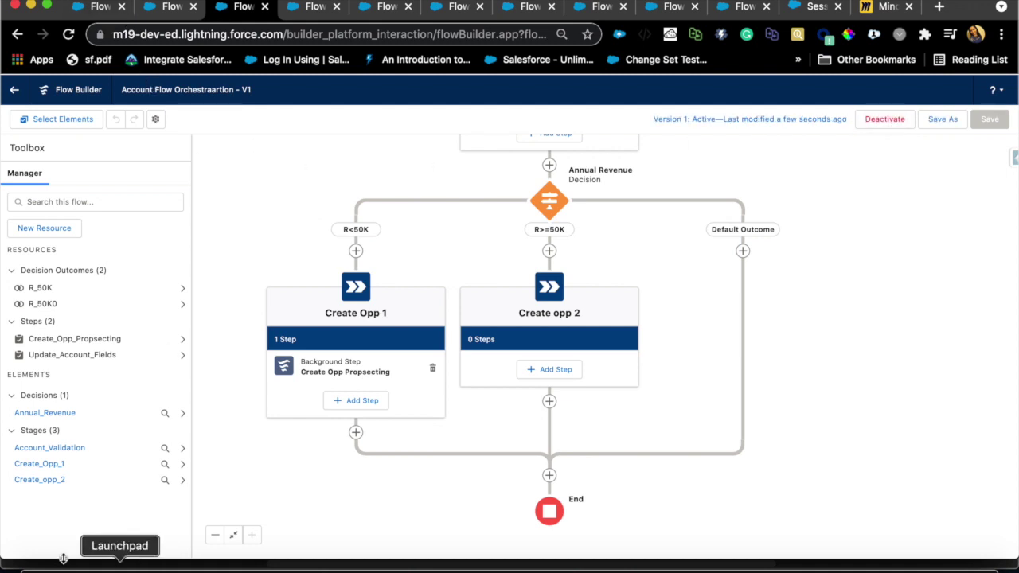
# Switch back to the Test account's browser window and start a new account from the Accounts list.
pyautogui.rightClick(93, 562)
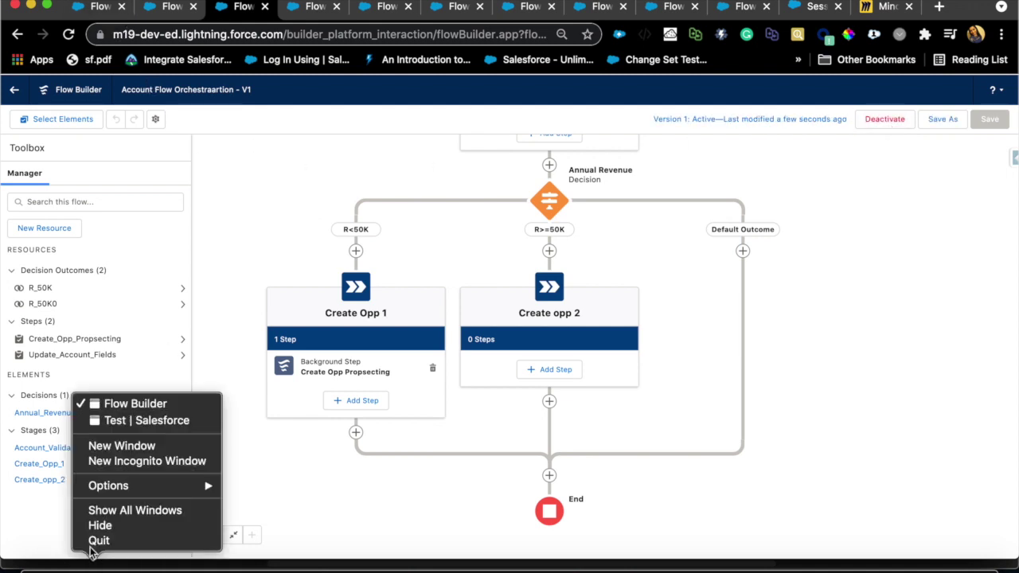
pyautogui.click(91, 420)
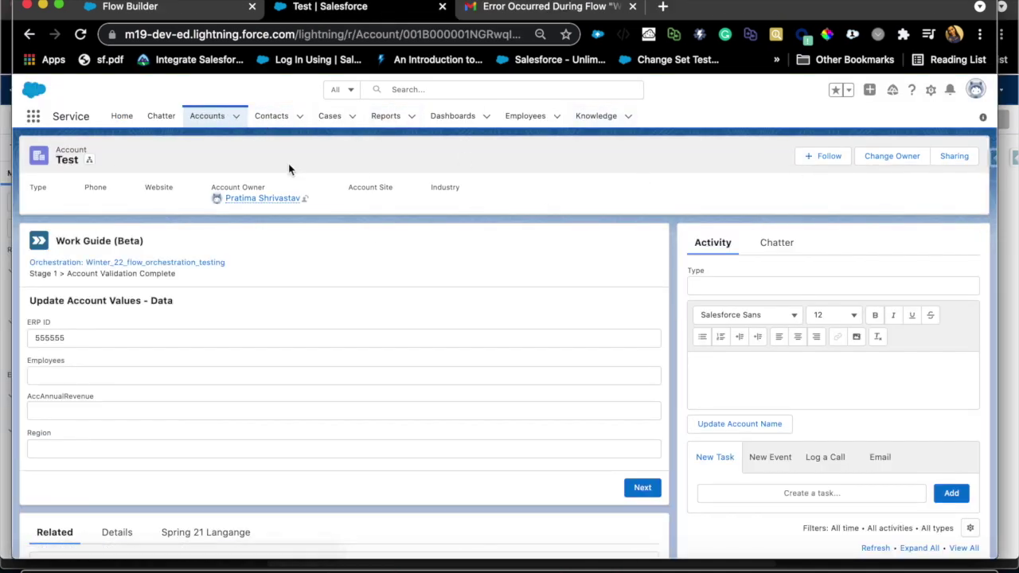
pyautogui.click(216, 119)
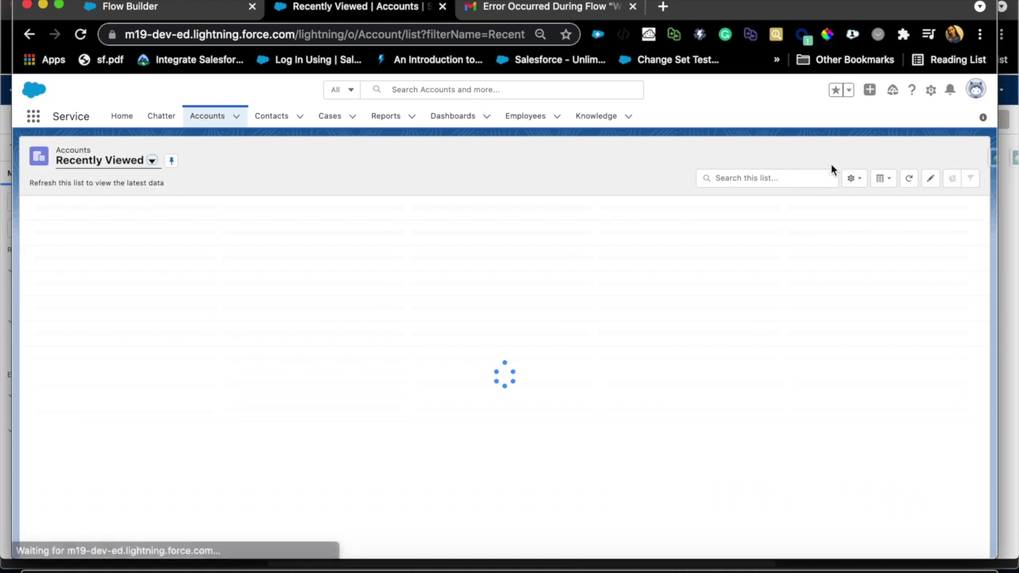
pyautogui.click(800, 163)
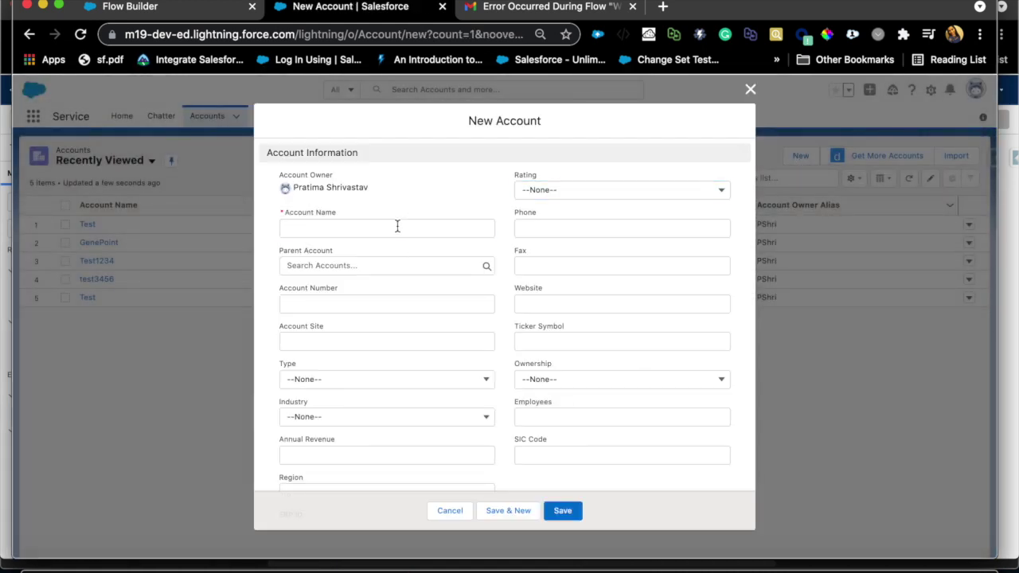
# Name the new account Test 1243 and save it.
pyautogui.click(398, 227)
pyautogui.write('Test 12')
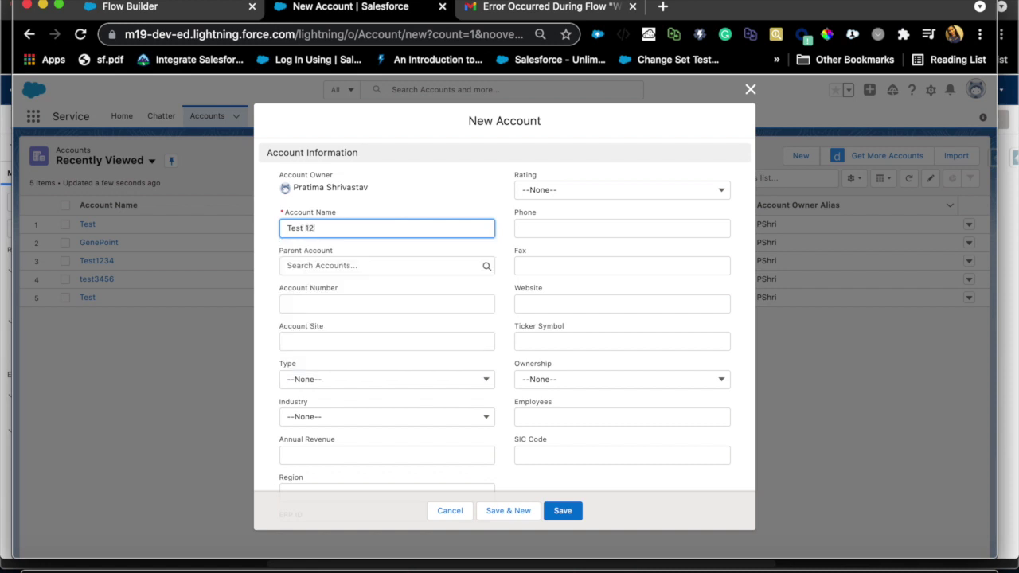
pyautogui.click(395, 322)
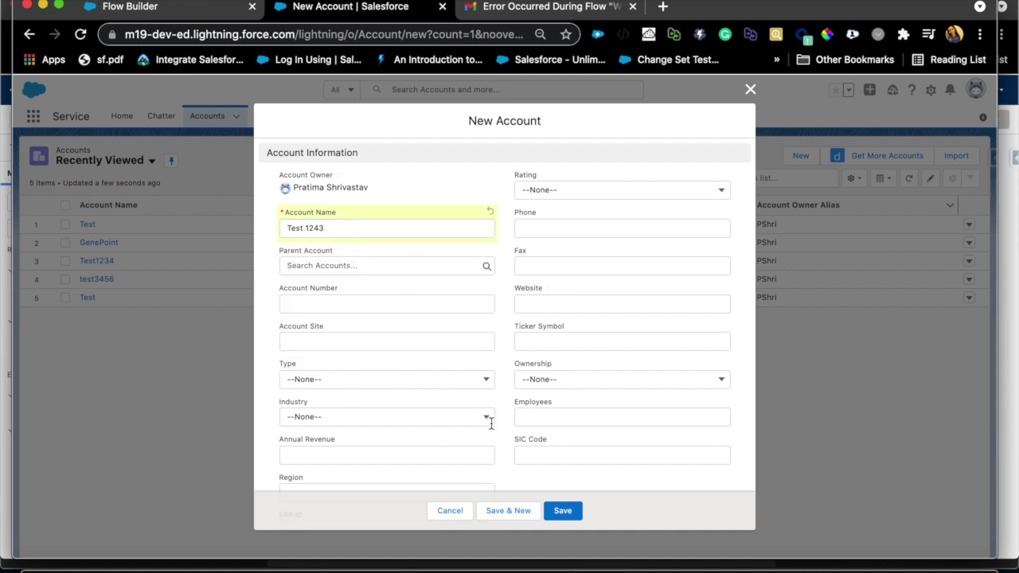
pyautogui.scroll(-15, 489, 422)
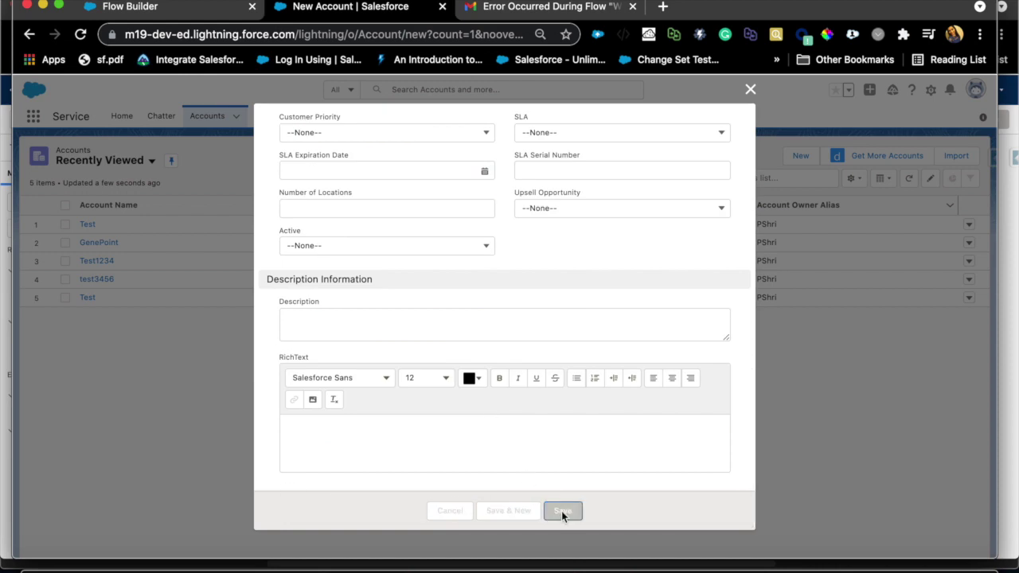
pyautogui.click(561, 512)
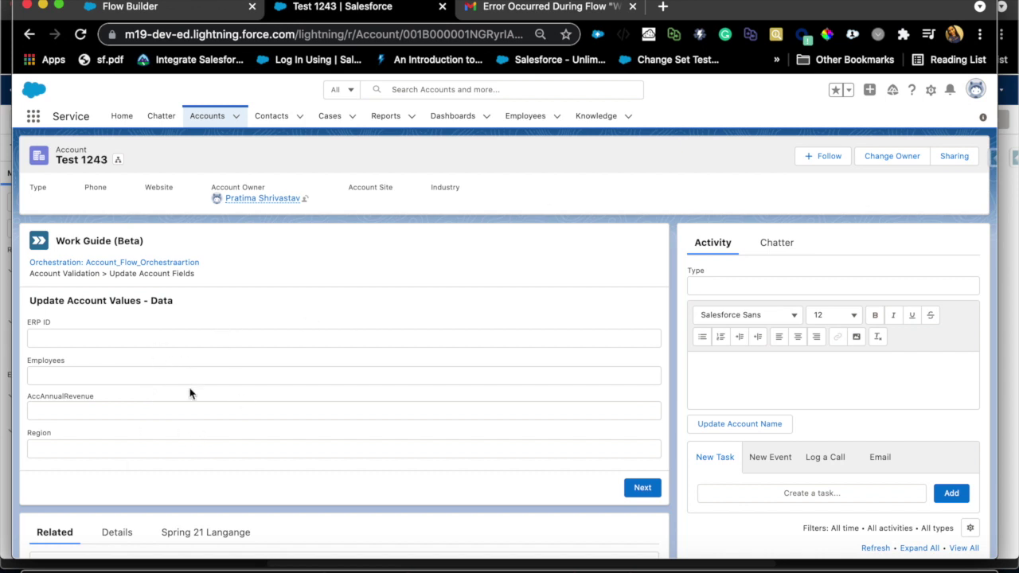
# Fill in the ERP ID and an AccAnnualRevenue of 40000 in the account's Work Guide screen and submit it.
pyautogui.click(201, 342)
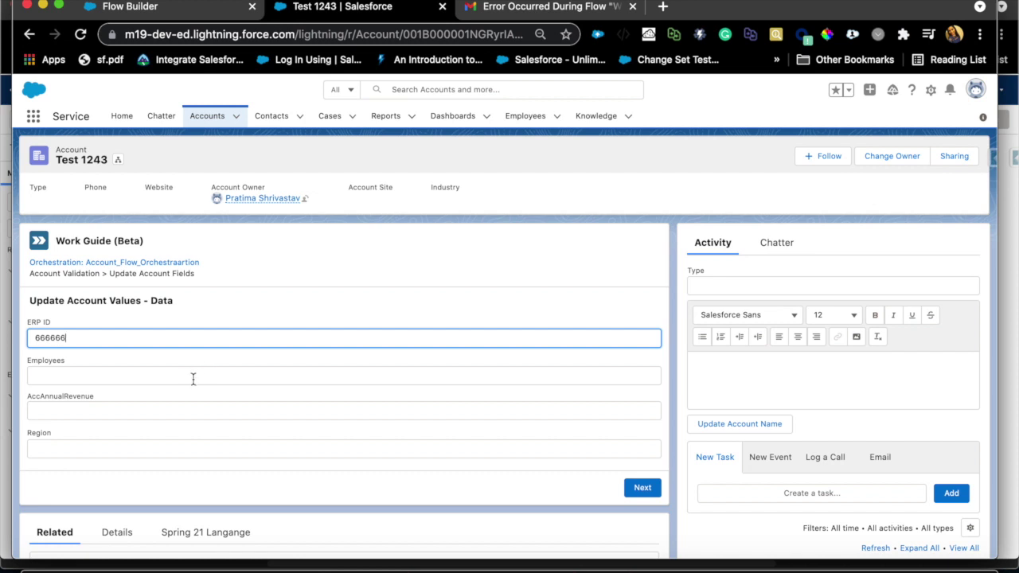
pyautogui.click(180, 410)
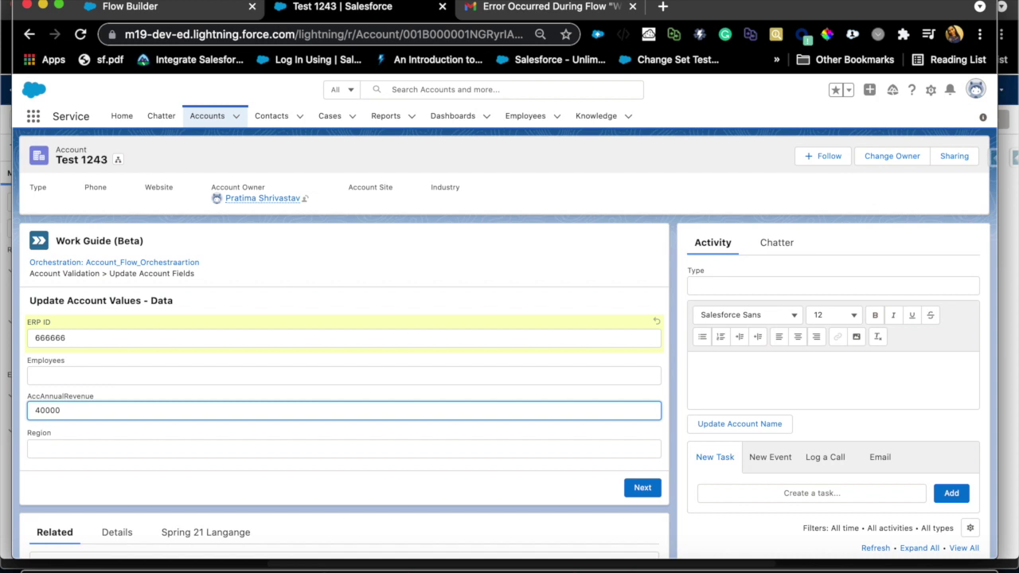
pyautogui.scroll(-2, 185, 441)
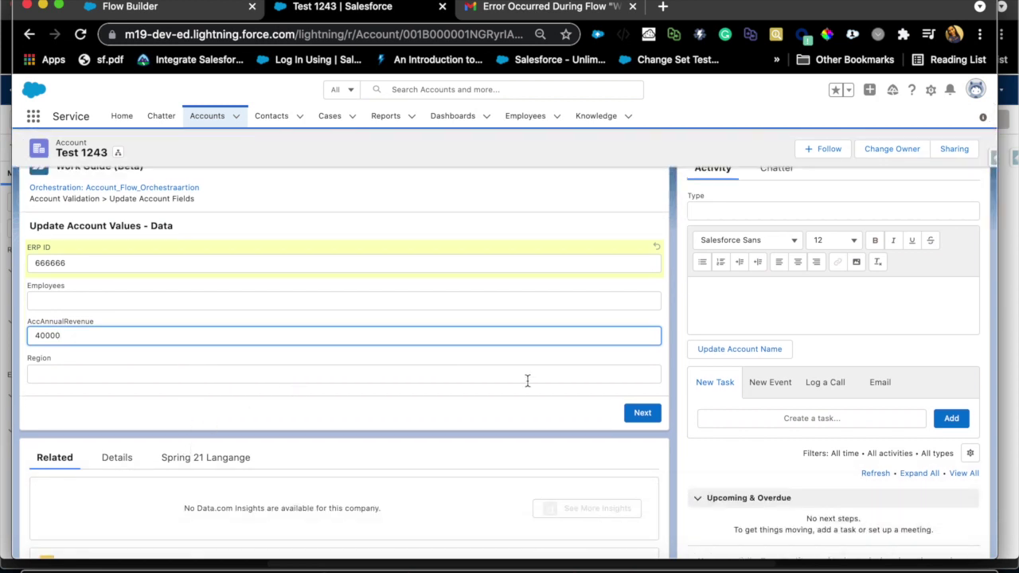
pyautogui.scroll(2, 528, 382)
pyautogui.click(644, 474)
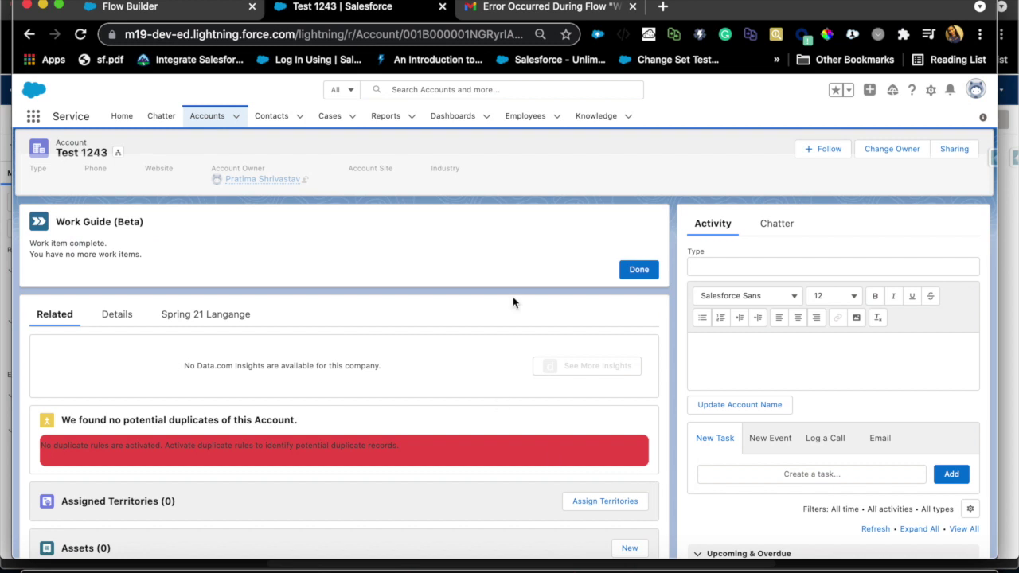
# Check the Annual Revenue and ERP ID fields in the Test 1243 account's details.
pyautogui.scroll(1, 513, 302)
pyautogui.click(128, 336)
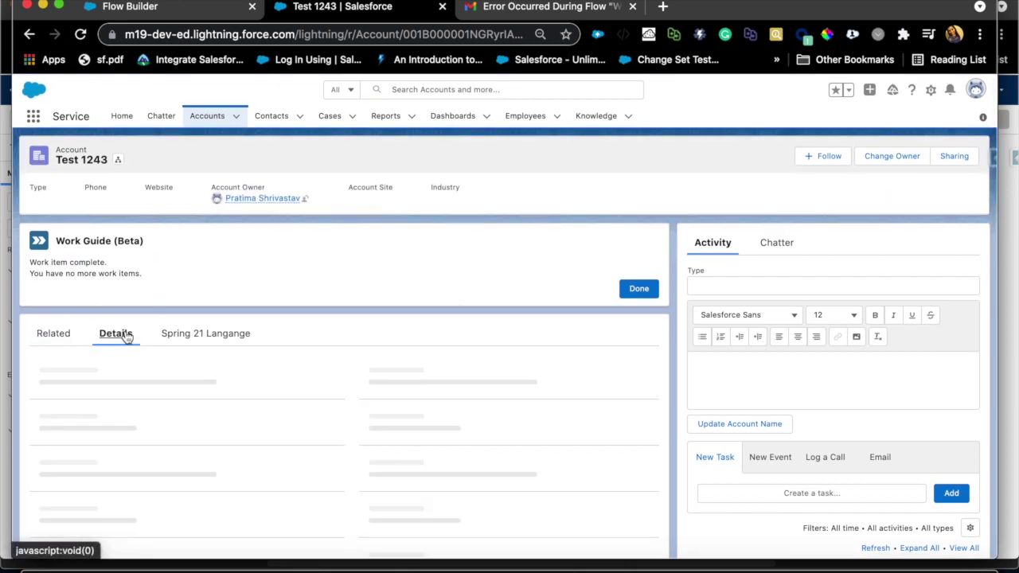
pyautogui.scroll(-5, 180, 444)
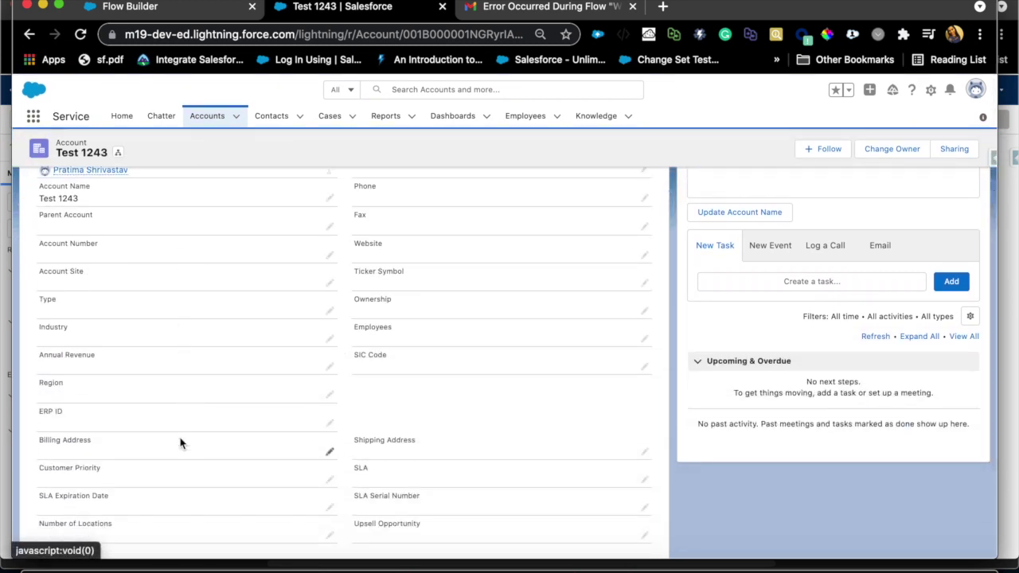
pyautogui.scroll(3, 180, 443)
pyautogui.click(236, 116)
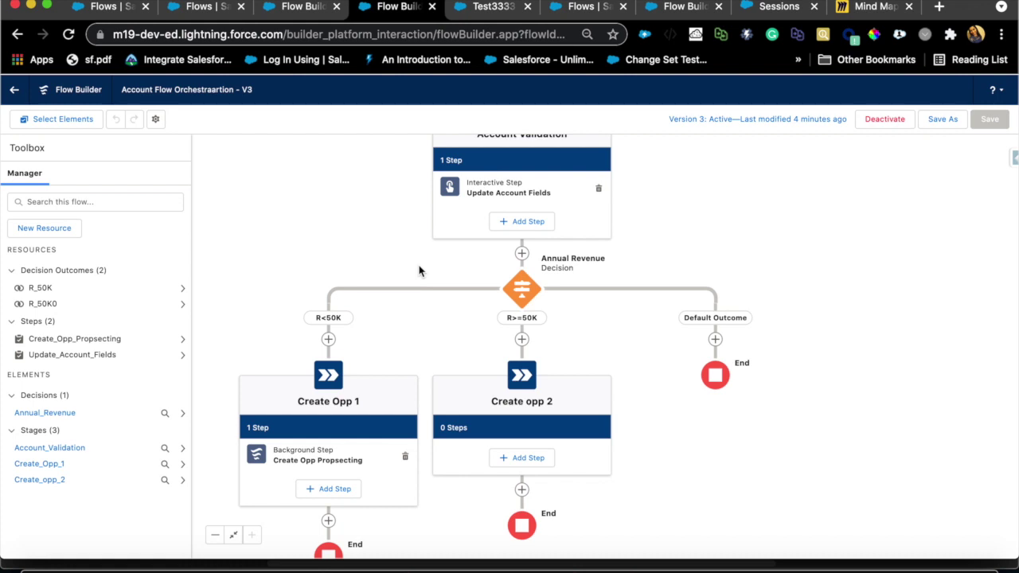
# Review the input values of the Create Opp Propsecting step in version 3 of the orchestration, including accRevenue, and close its settings.
pyautogui.click(312, 462)
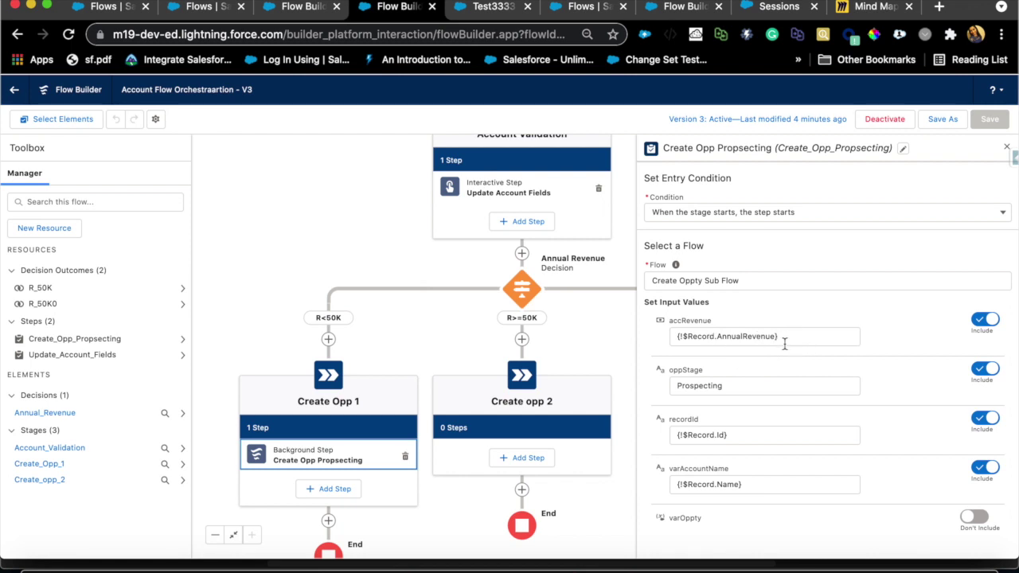
pyautogui.moveTo(780, 336); pyautogui.dragTo(676, 336)
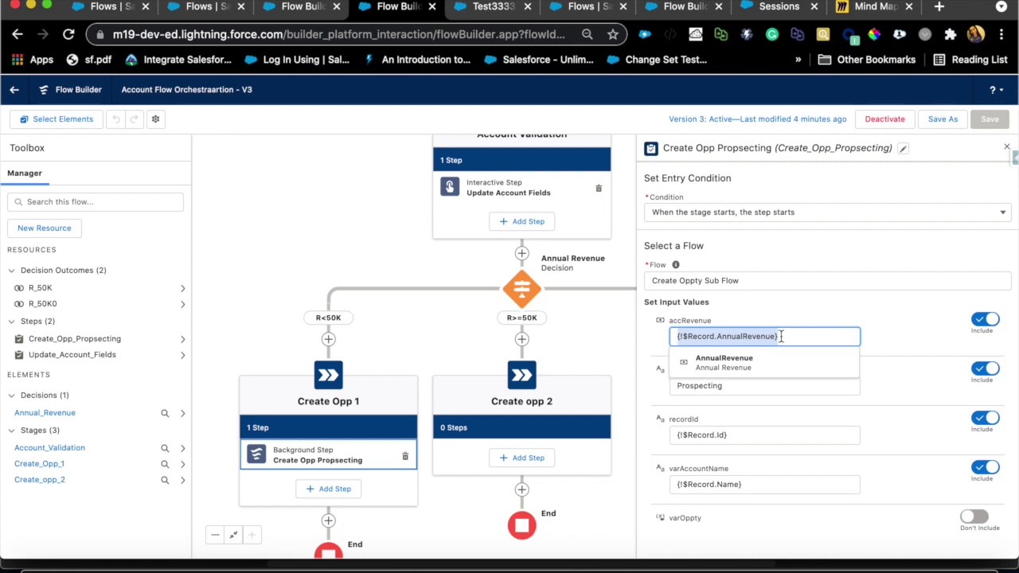
pyautogui.click(797, 341)
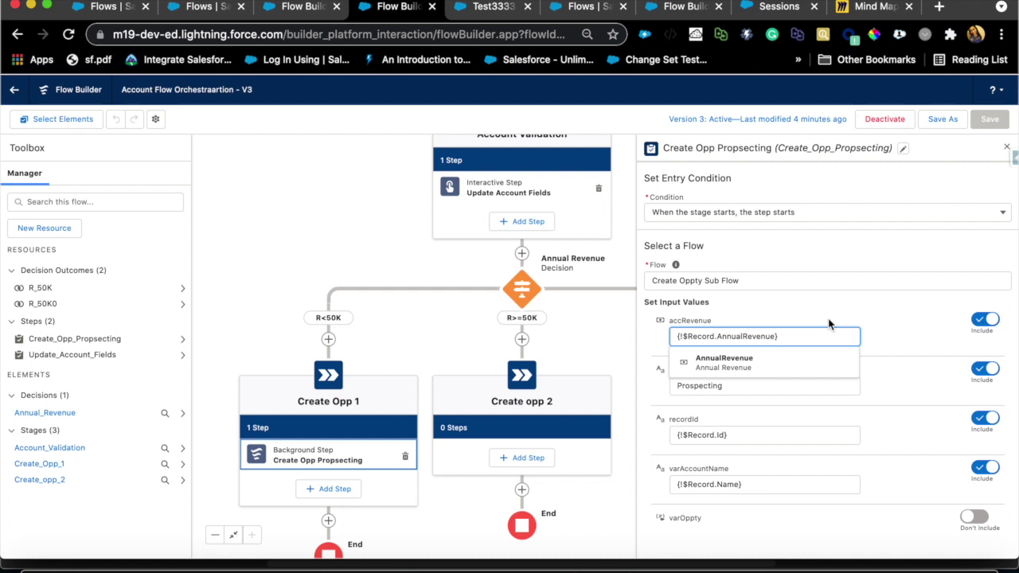
pyautogui.click(831, 326)
pyautogui.click(307, 253)
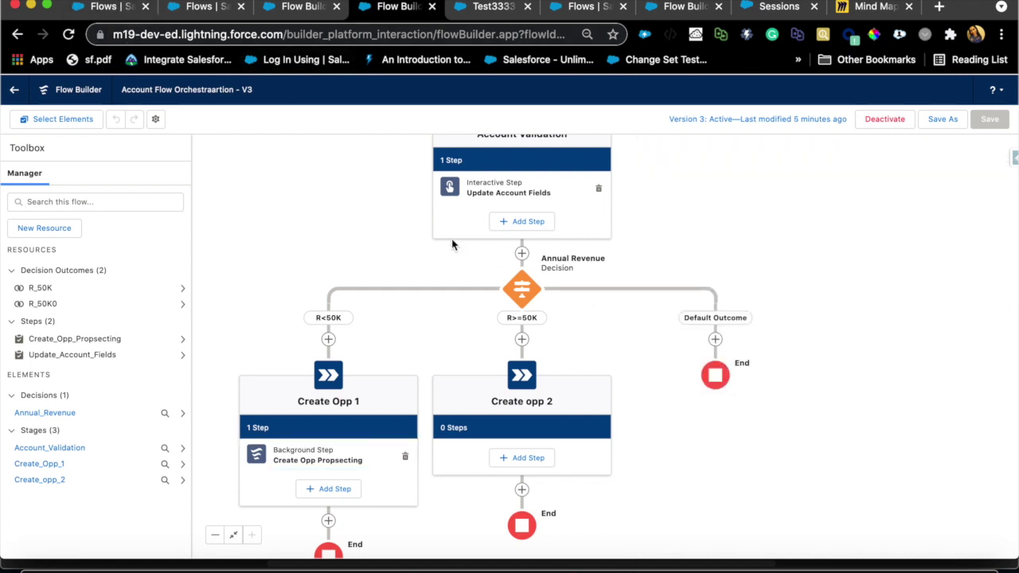
# Switch to the browser window with the Test 12435 account and open the flow error e-mail in Gmail.
pyautogui.click(496, 8)
pyautogui.rightClick(137, 567)
pyautogui.click(159, 402)
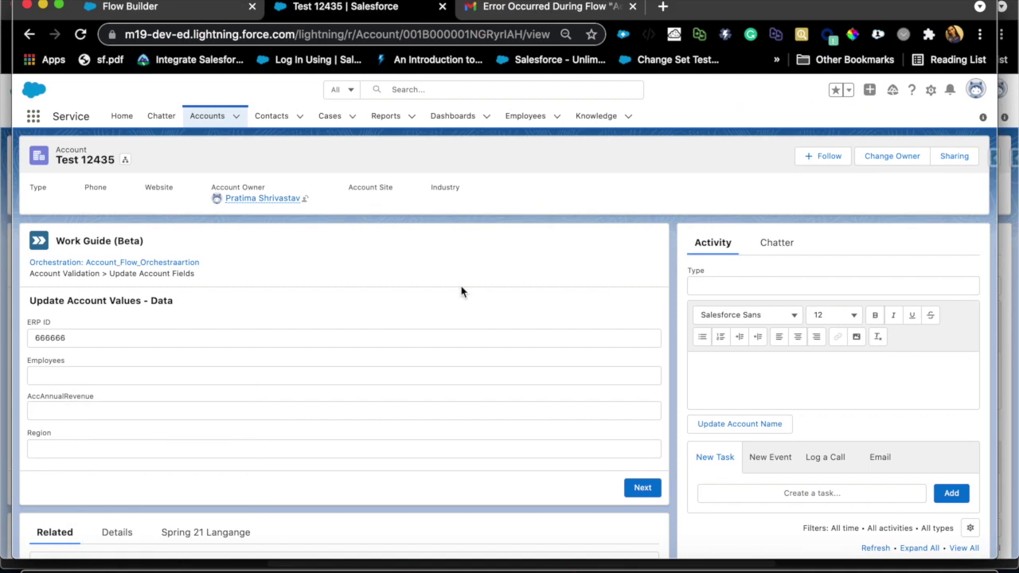
pyautogui.click(535, 11)
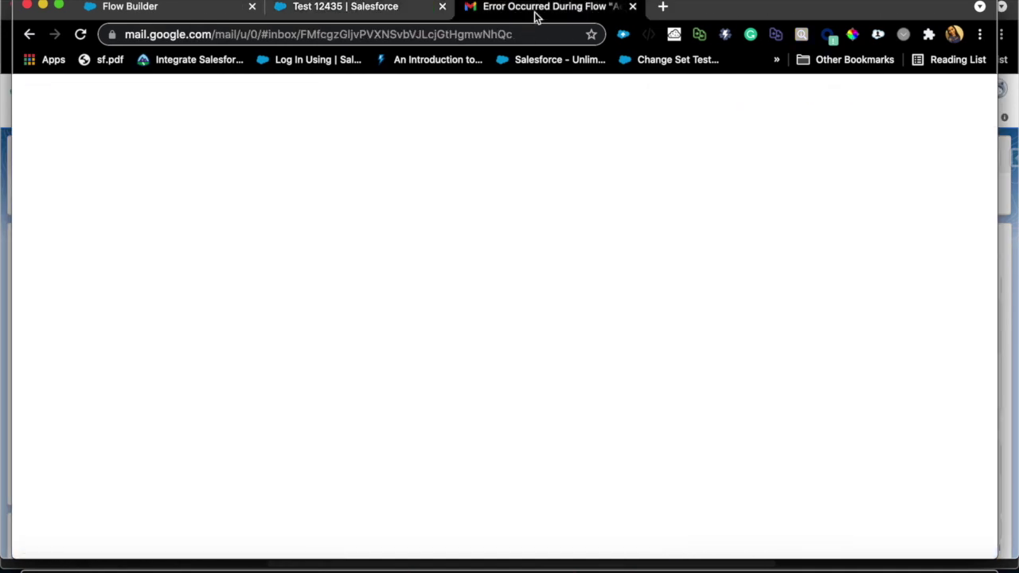
# Read through the flow error e-mail thread for the Account Flow Orchestraartion, including its orchestration stages, inputs, outputs and interview details.
pyautogui.scroll(5, 435, 422)
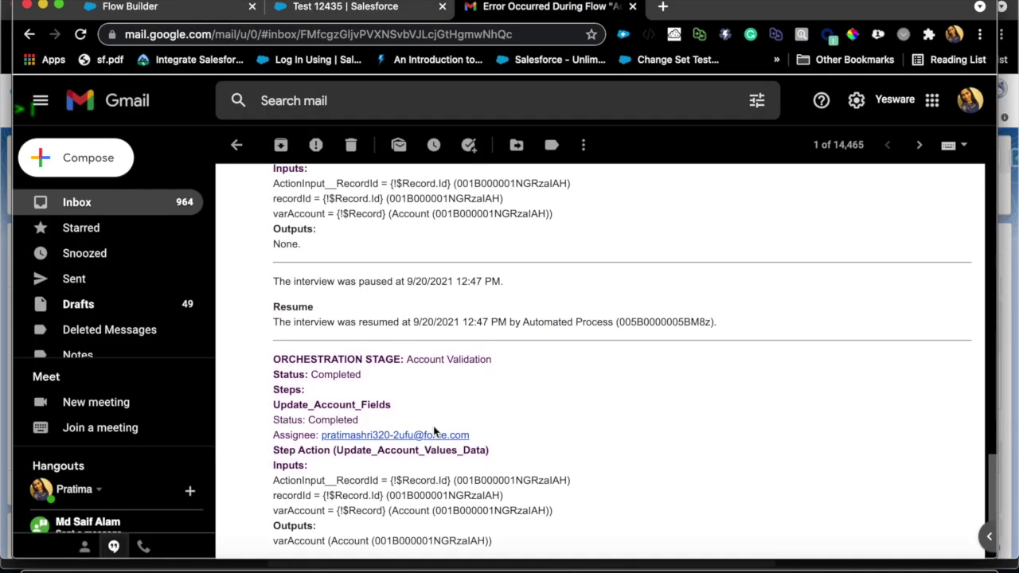
pyautogui.scroll(3, 435, 431)
pyautogui.scroll(-2, 410, 466)
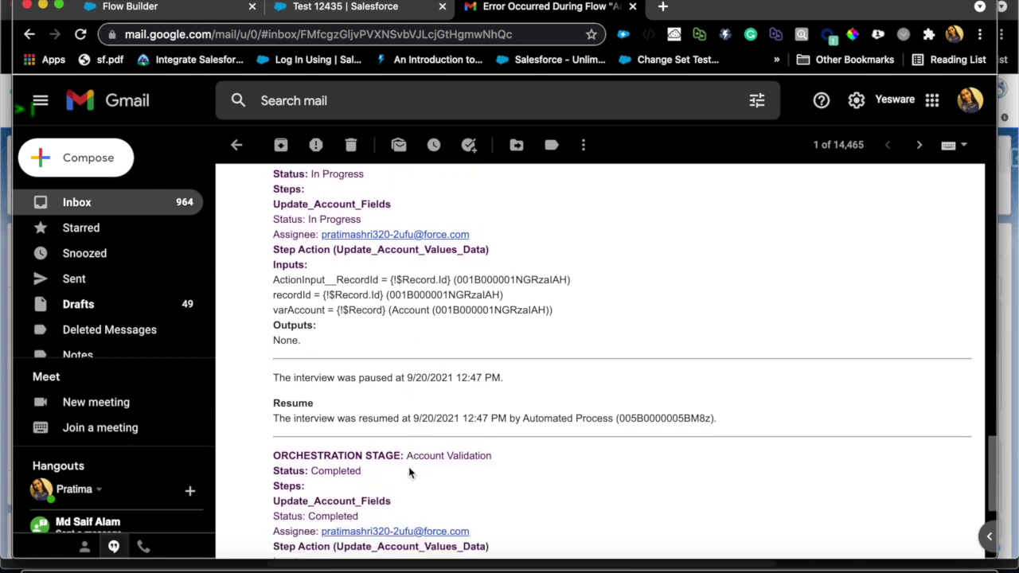
pyautogui.scroll(-5, 410, 471)
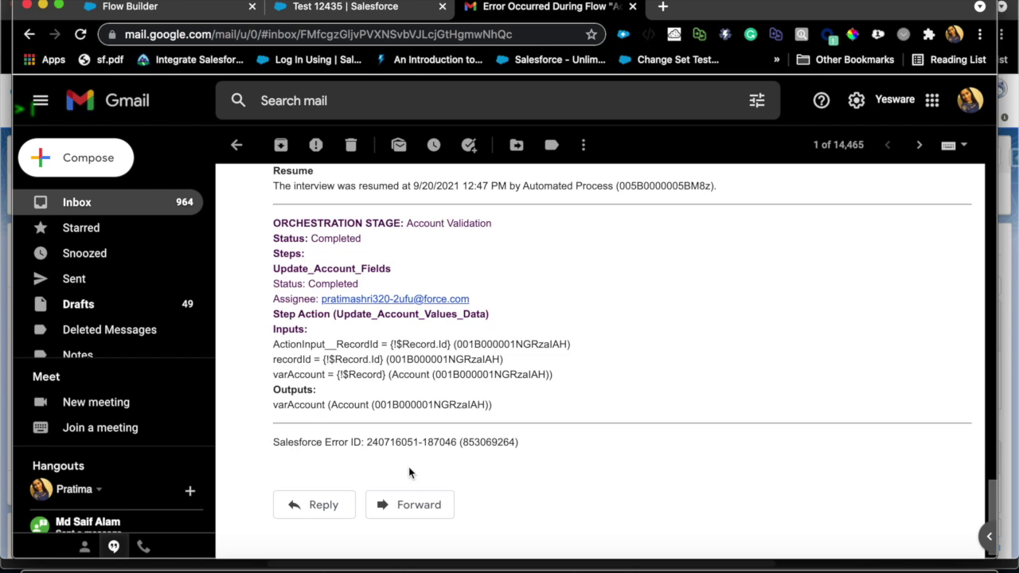
pyautogui.scroll(15, 409, 467)
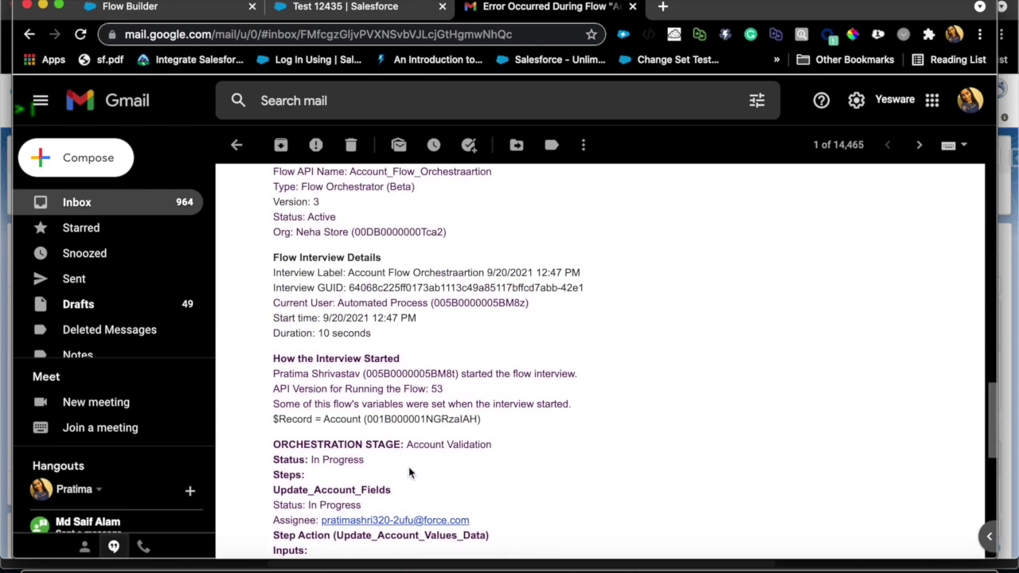
pyautogui.scroll(8, 409, 466)
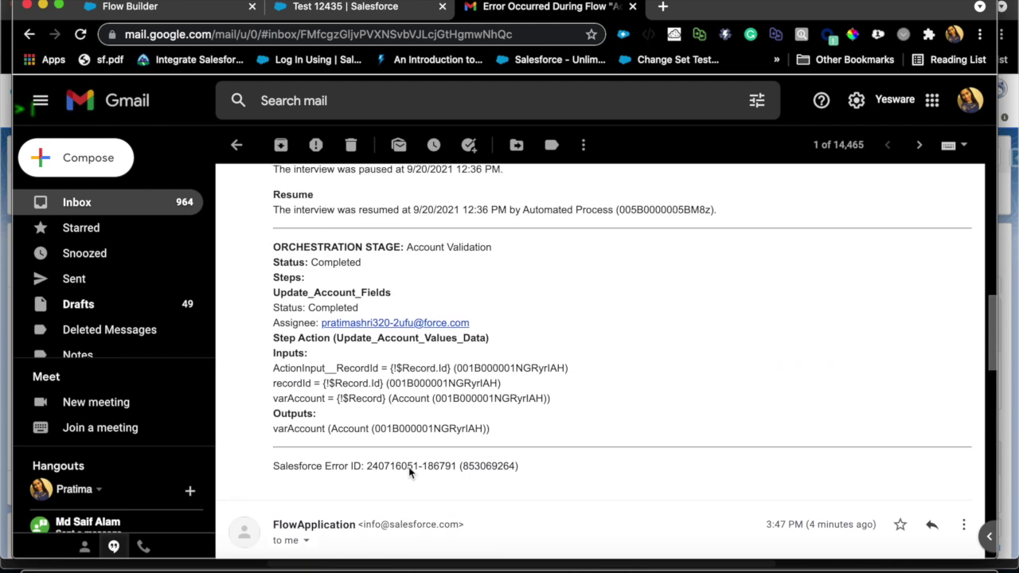
pyautogui.scroll(15, 408, 467)
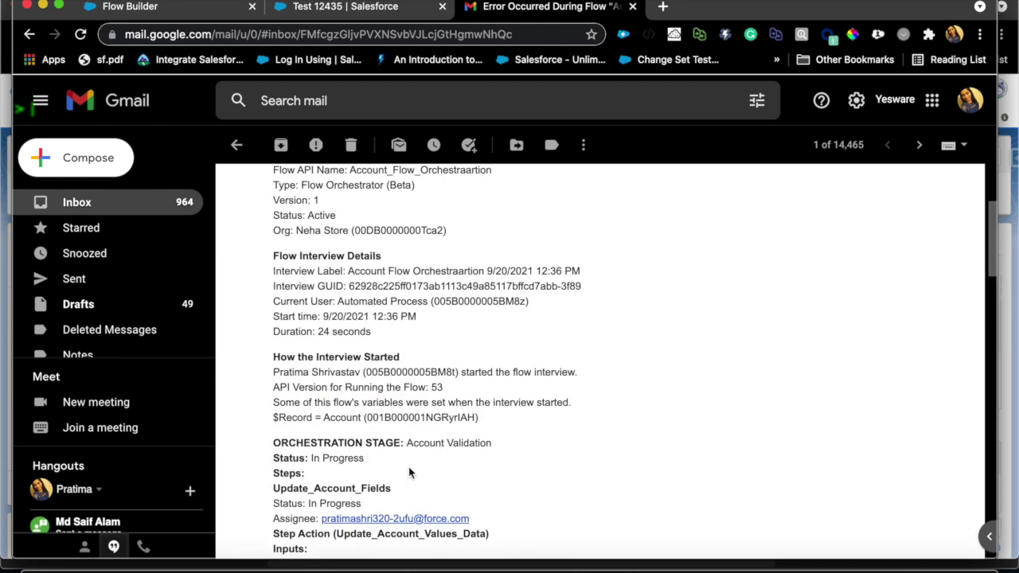
# Return to the inbox and read the "You have an assigned action item in Salesforce" e-mail about Update Account Fields.
pyautogui.click(166, 210)
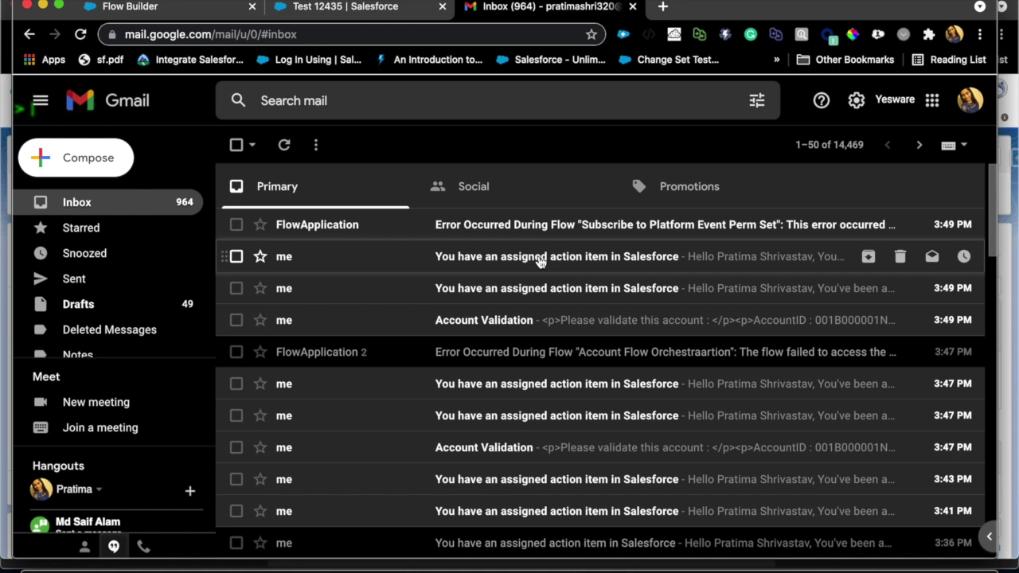
pyautogui.click(540, 262)
pyautogui.scroll(-2, 462, 397)
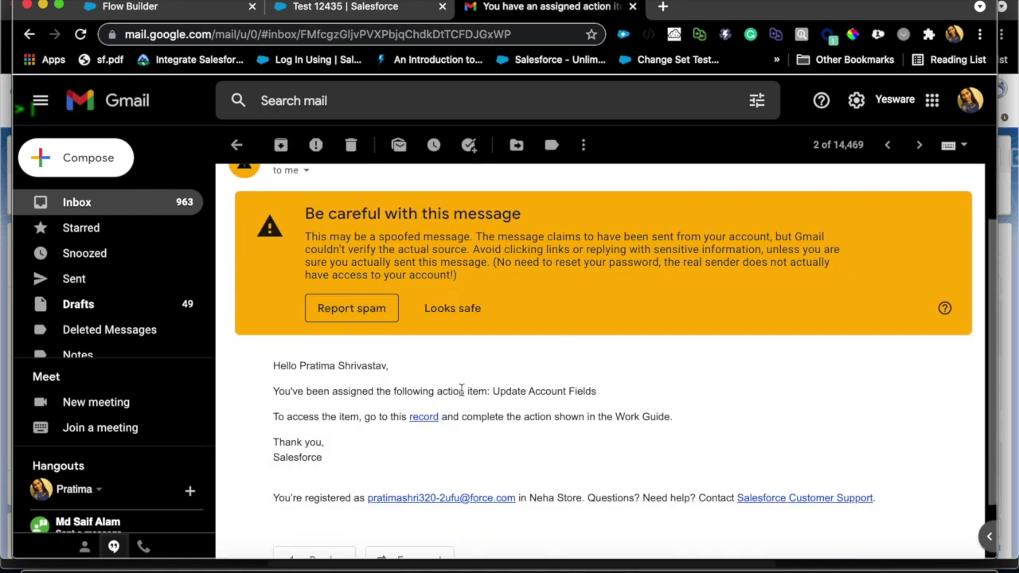
pyautogui.tripleClick(313, 395)
pyautogui.click(342, 418)
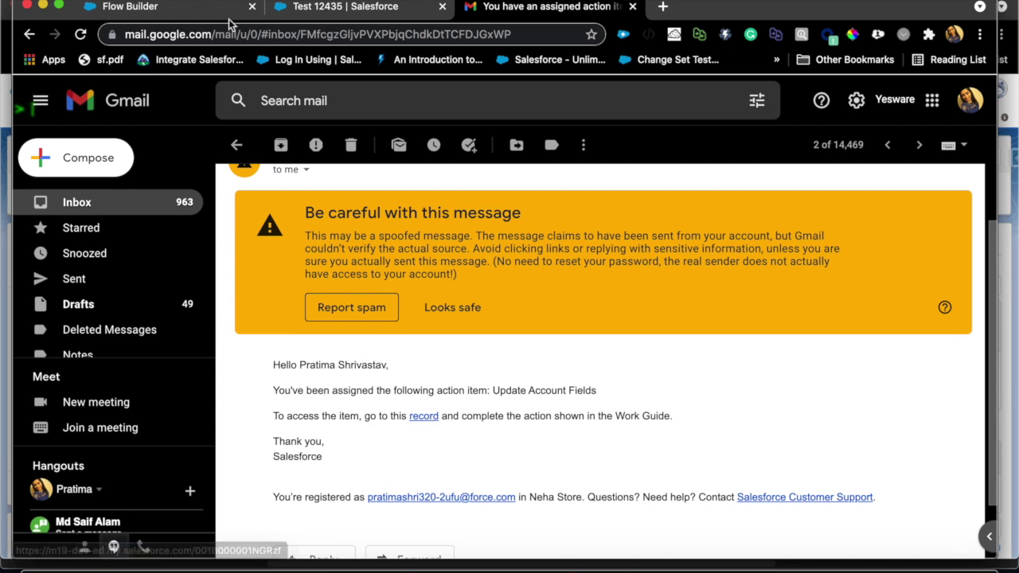
# Switch to the other browser window and bring up the Test3333 account record.
pyautogui.click(160, 14)
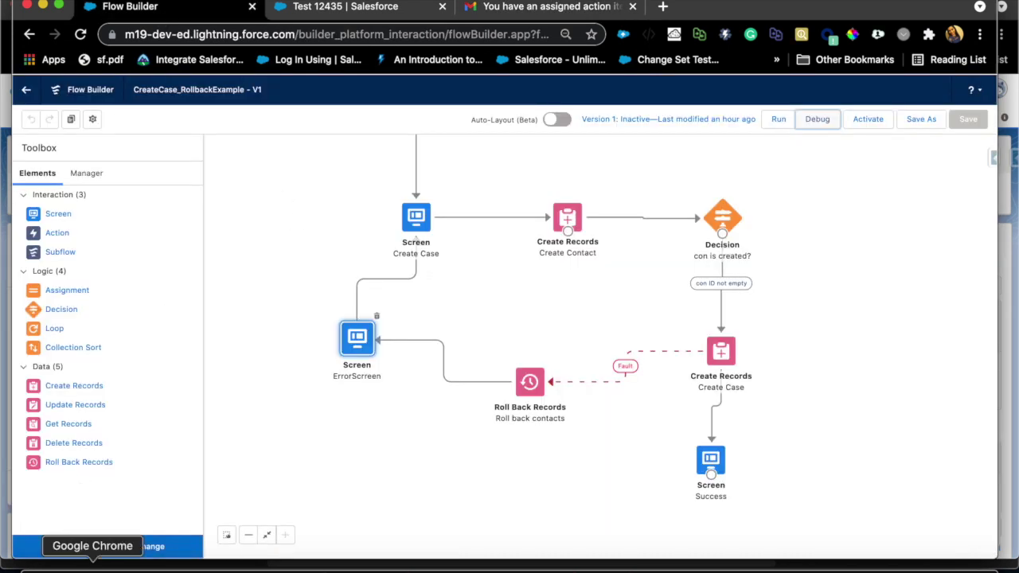
pyautogui.rightClick(94, 567)
pyautogui.click(101, 427)
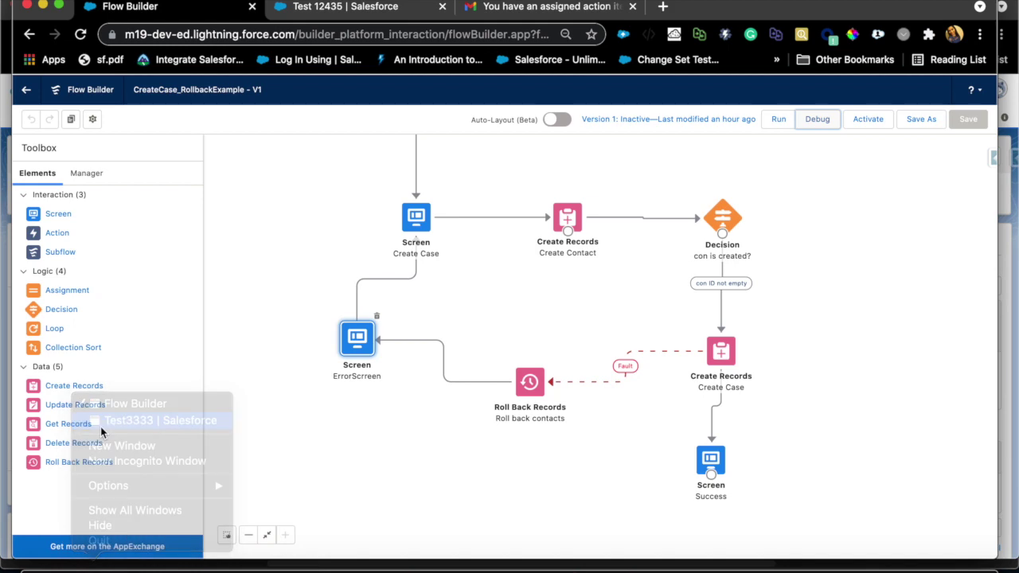
pyautogui.click(199, 12)
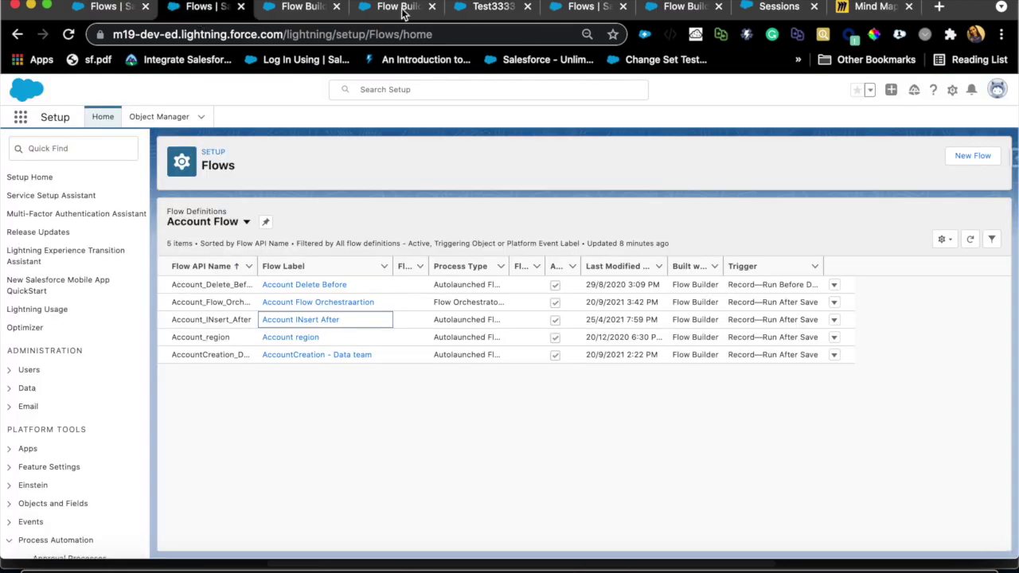
pyautogui.click(502, 9)
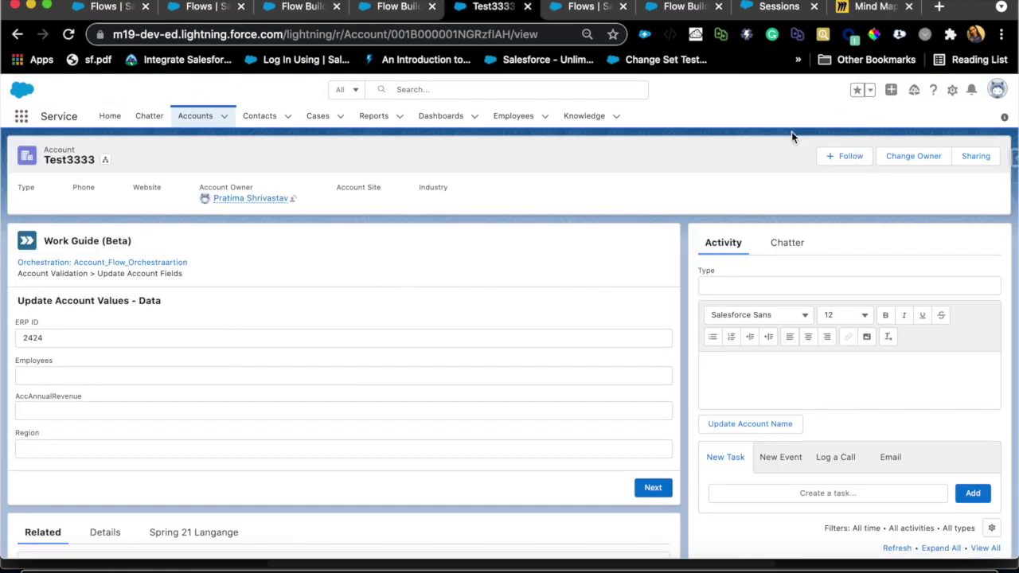
# Create and save a new account named Test 33333 with an Annual Revenue of 40000.
pyautogui.click(210, 115)
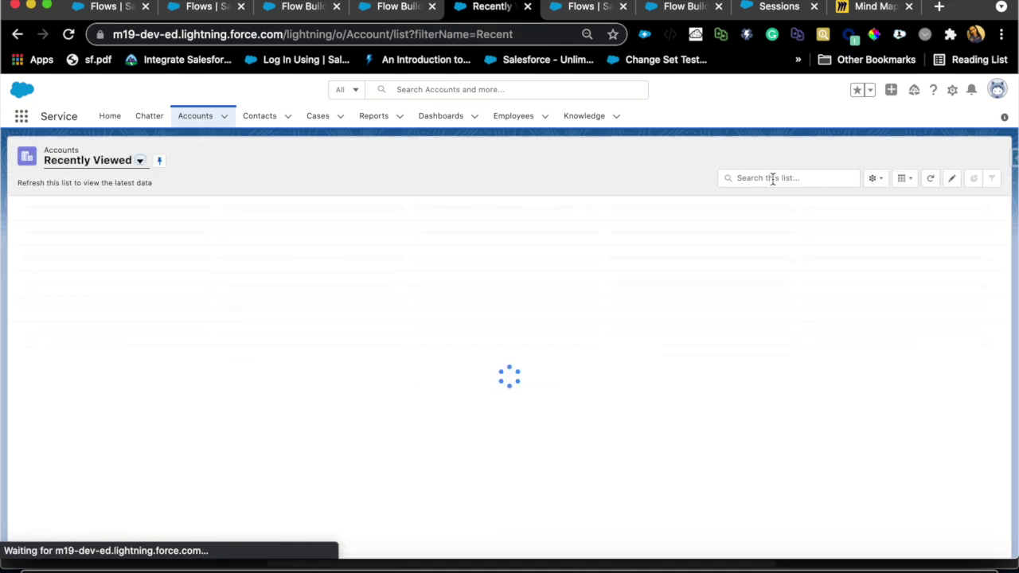
pyautogui.click(821, 159)
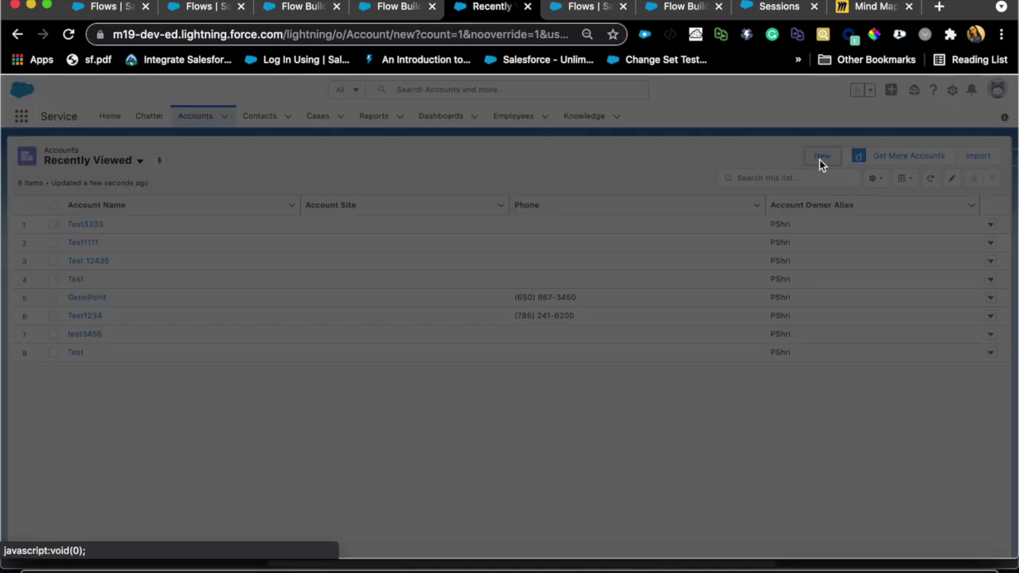
pyautogui.click(369, 233)
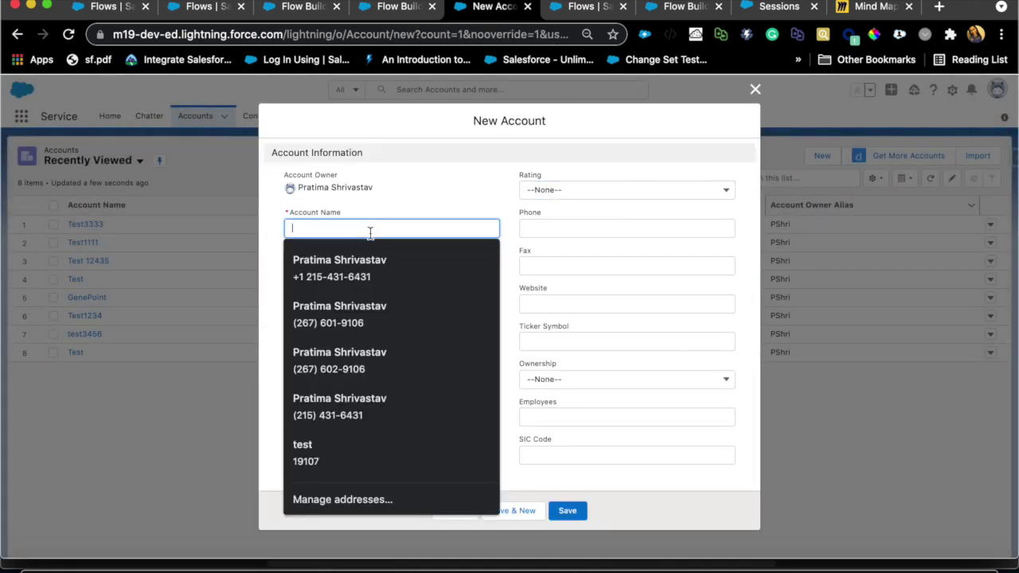
pyautogui.write('Test 33333')
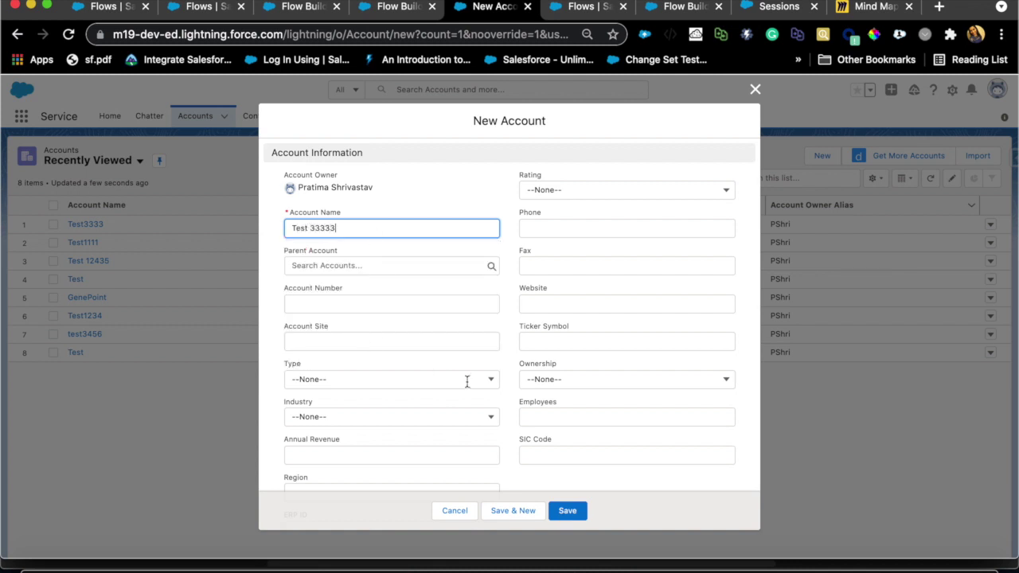
pyautogui.scroll(-3, 405, 494)
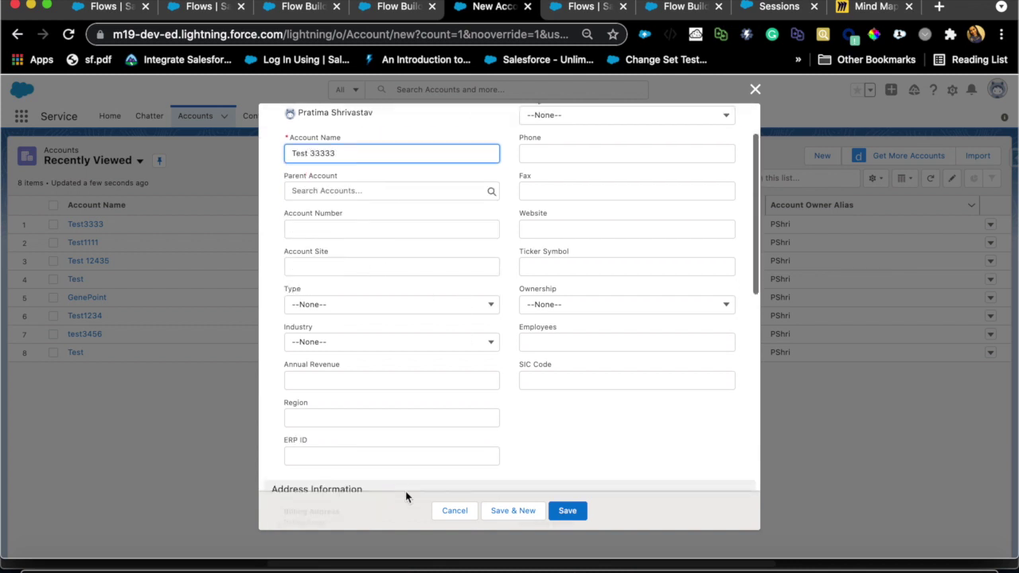
pyautogui.click(382, 368)
pyautogui.write('40000')
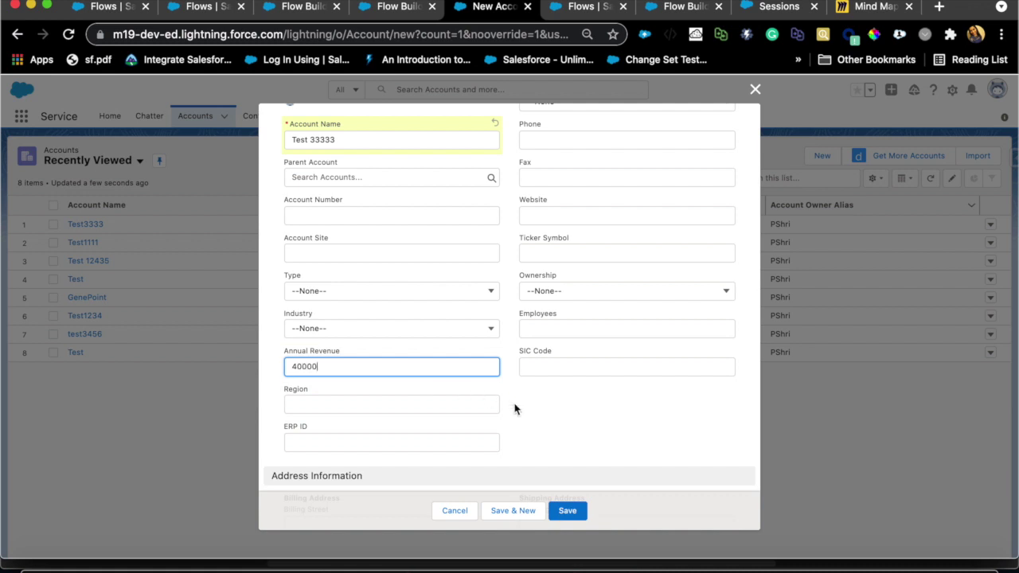
pyautogui.click(517, 410)
pyautogui.click(558, 516)
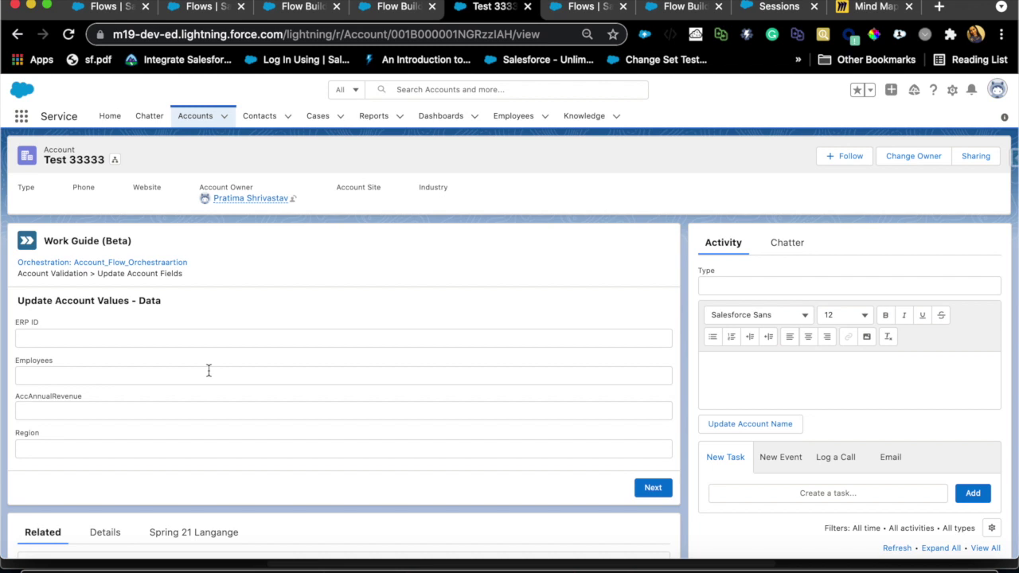
# Fill in the ERP ID and 3555 Employees in the Test 33333 account's Work Guide screen and submit it.
pyautogui.click(166, 376)
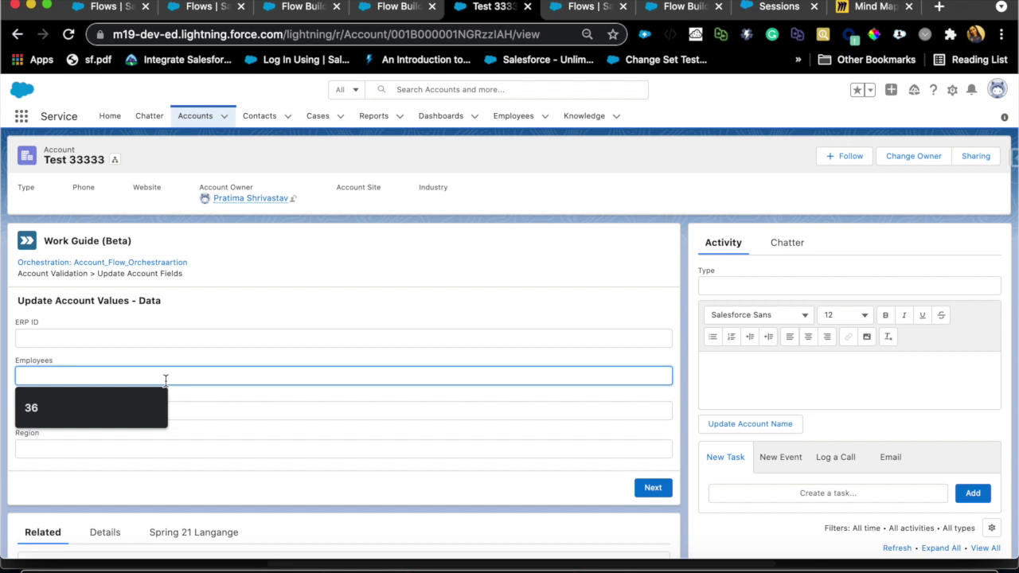
pyautogui.write('3555')
pyautogui.click(135, 336)
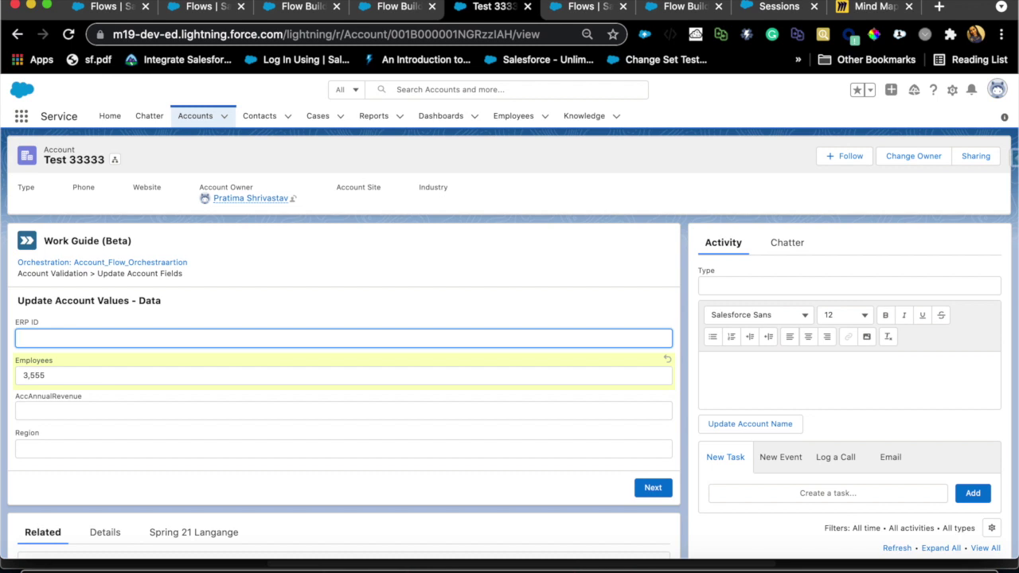
pyautogui.click(195, 408)
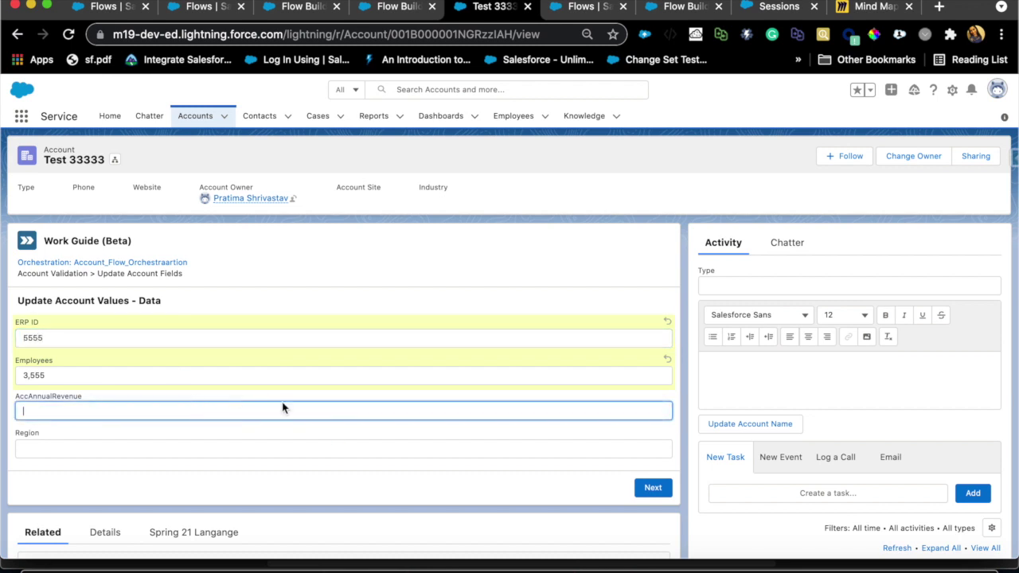
pyautogui.click(653, 488)
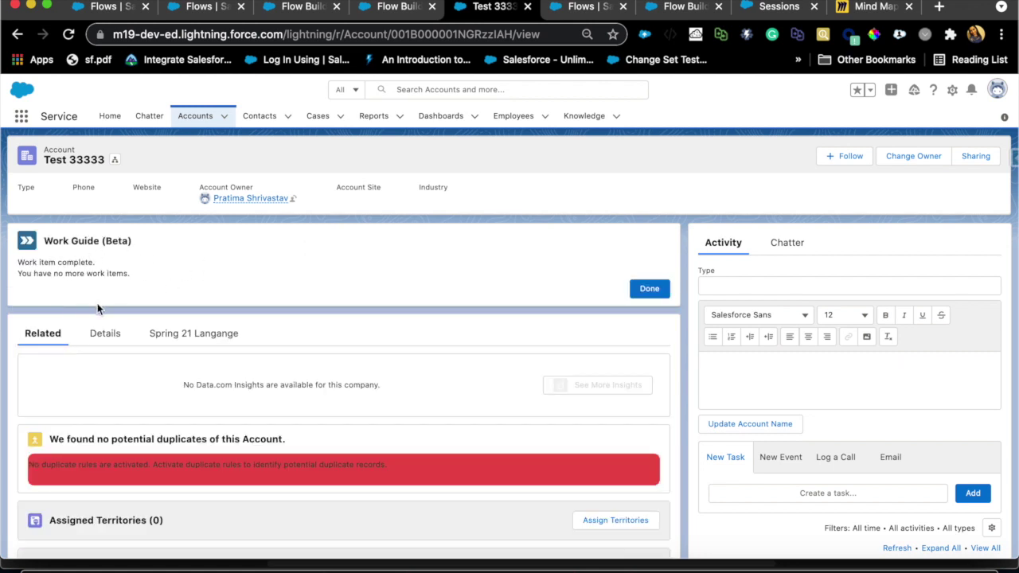
# Check the name, amount and stage of the opportunity related to the Test 33333 account.
pyautogui.scroll(-5, 107, 331)
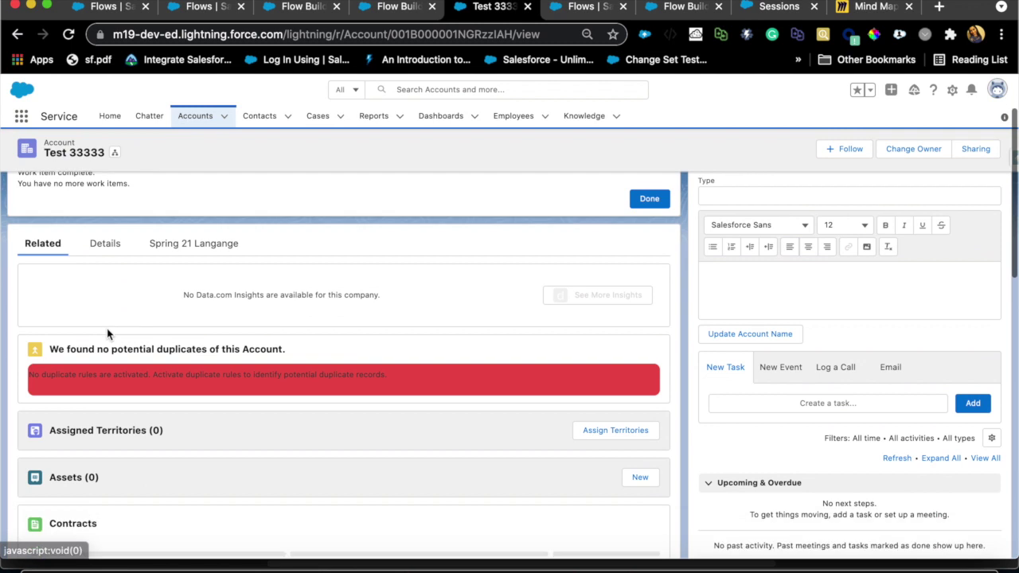
pyautogui.scroll(-3, 107, 328)
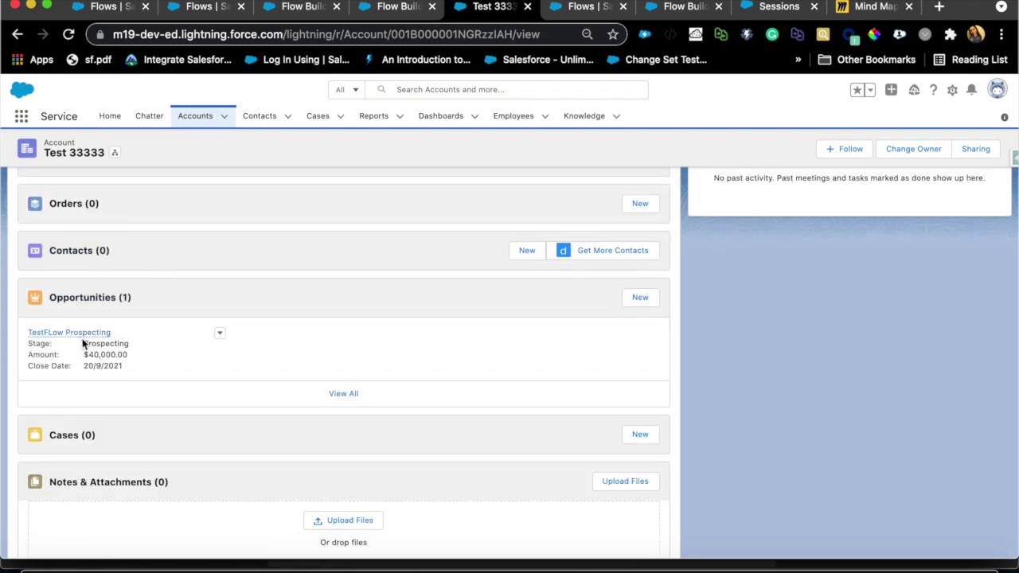
pyautogui.moveTo(68, 340)
pyautogui.doubleClick(103, 355)
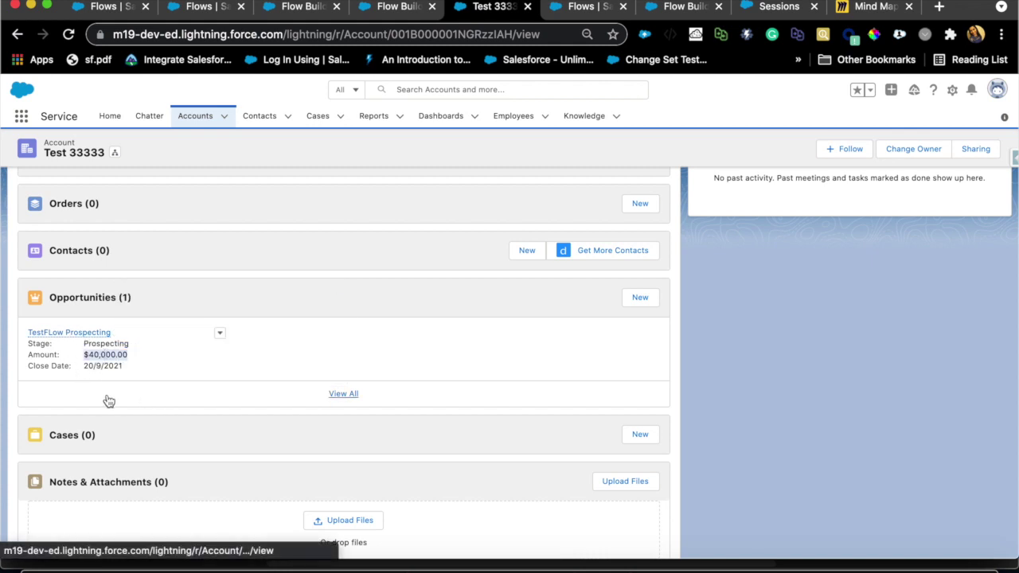
pyautogui.doubleClick(102, 344)
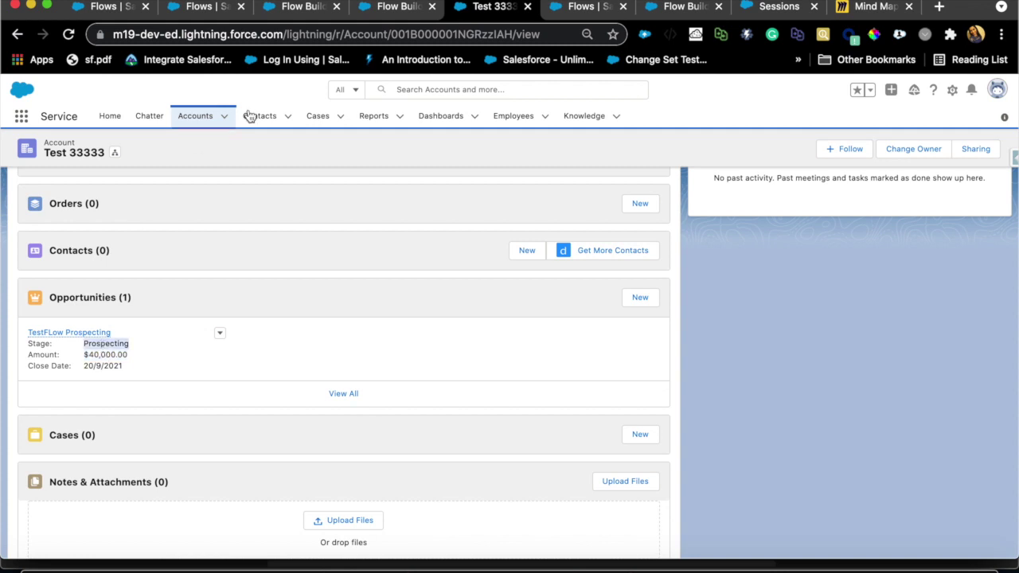
# Review the screen fields of the Update Account Values - Data flow, including the AccAnnualRevenue currency component, and close the screen editor.
pyautogui.click(181, 7)
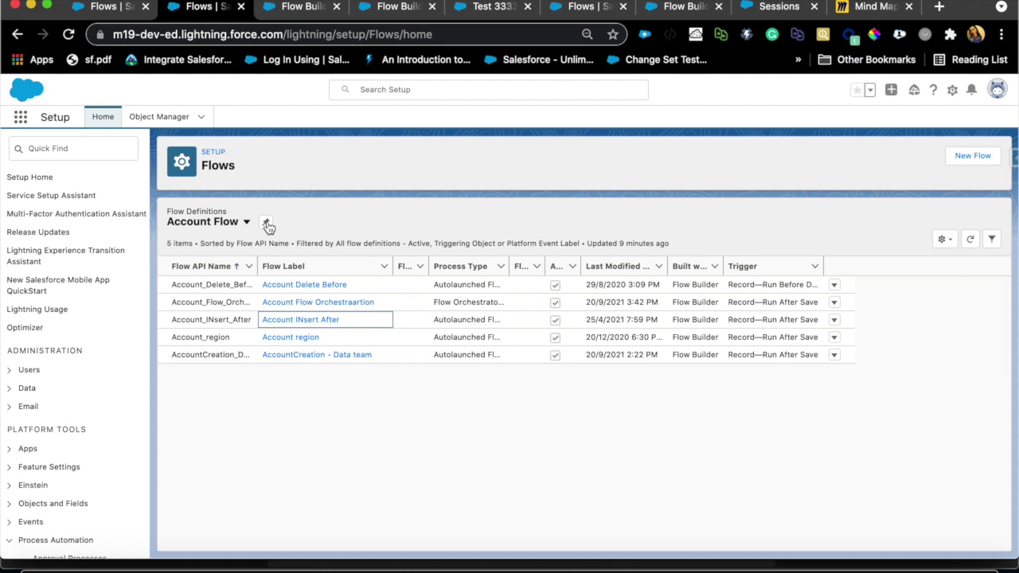
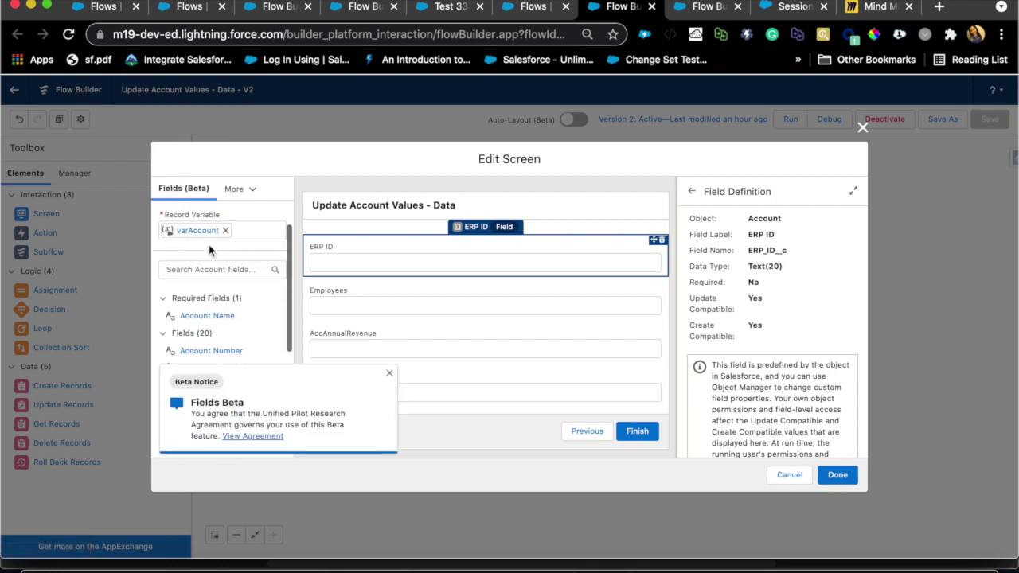
pyautogui.scroll(-3, 209, 295)
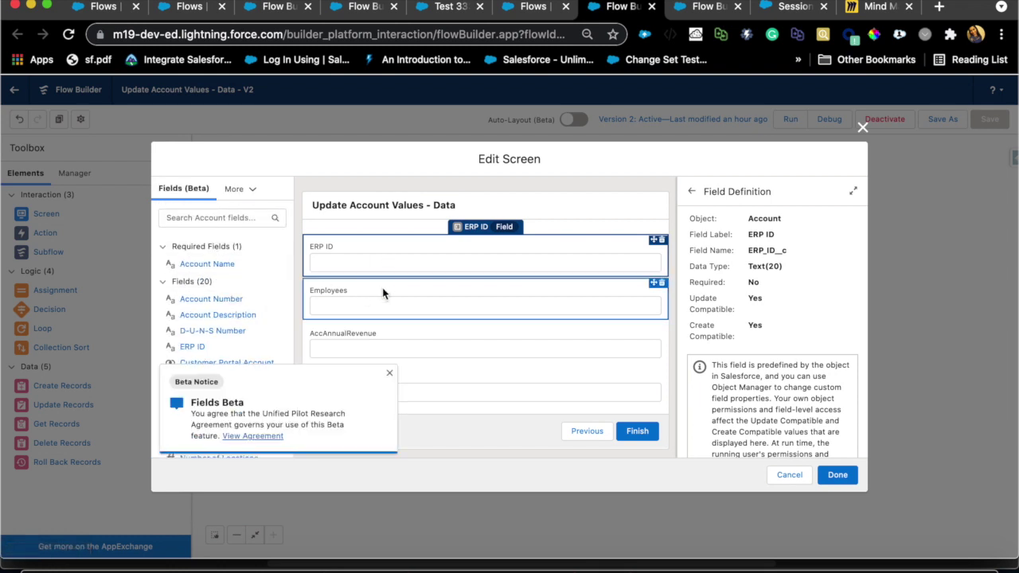
pyautogui.click(389, 374)
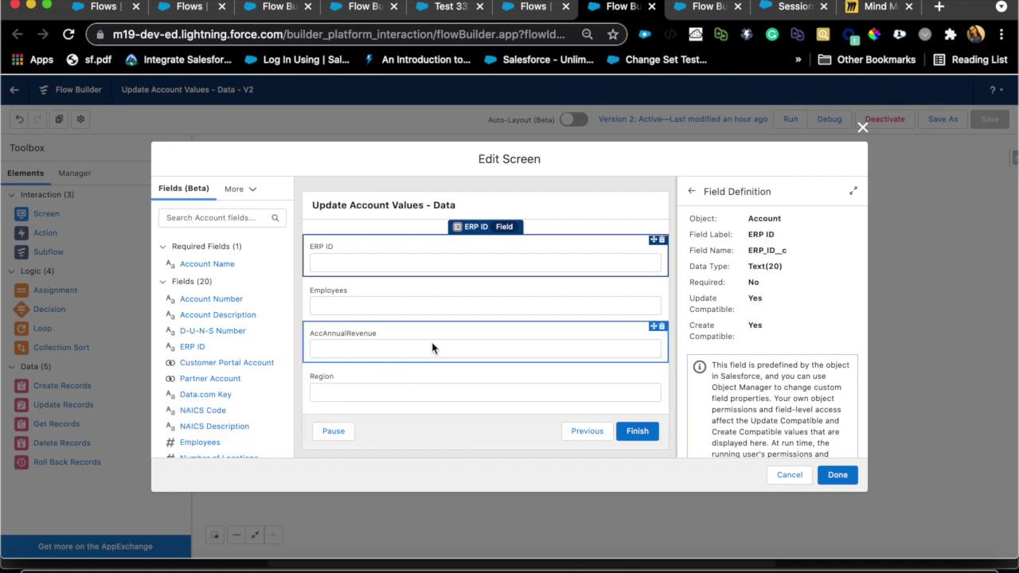
pyautogui.click(433, 348)
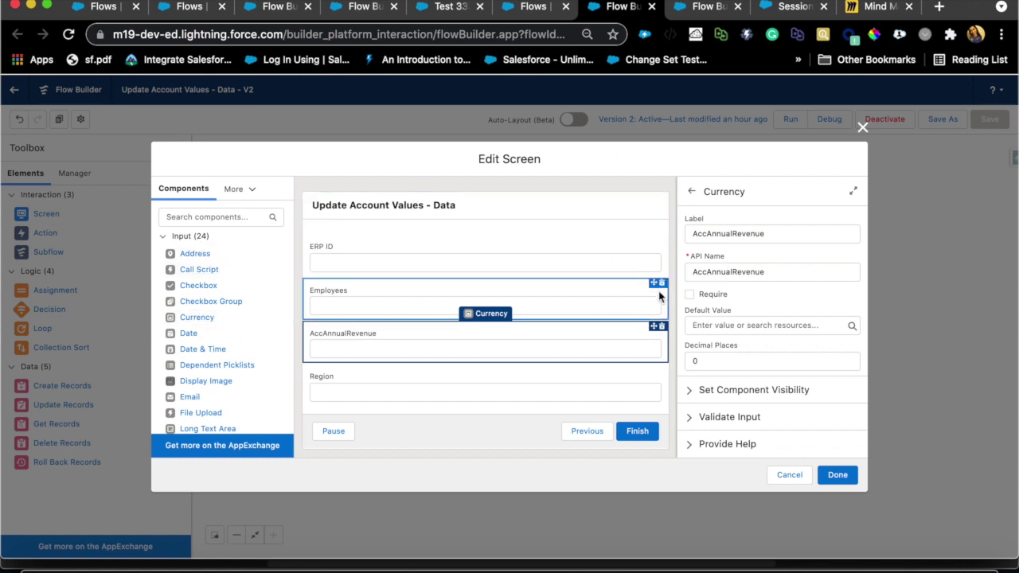
pyautogui.click(863, 128)
# Open the flow's Update Records element and review its Account filter condition and field value assignments.
pyautogui.doubleClick(440, 311)
pyautogui.scroll(-2, 459, 360)
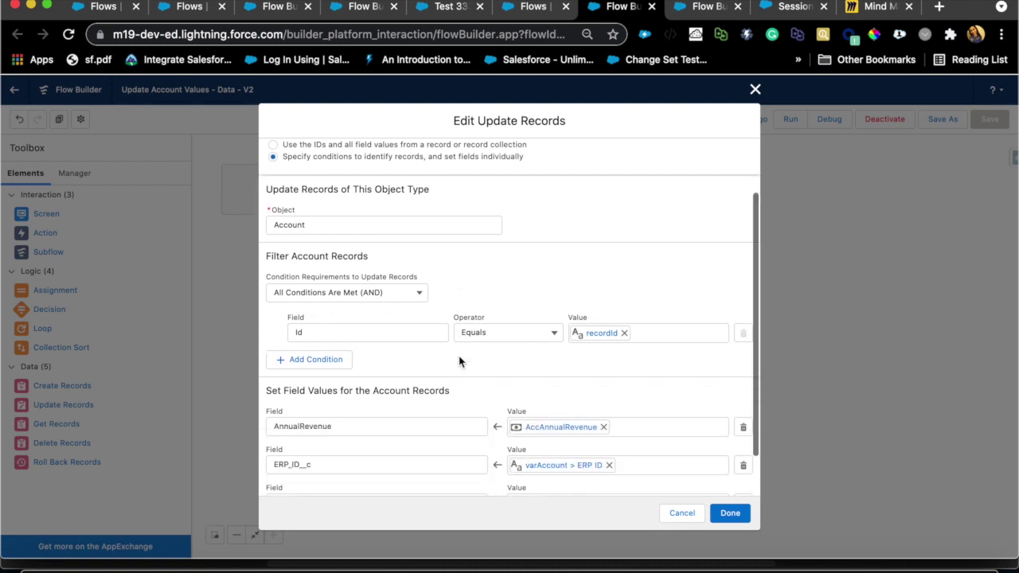
pyautogui.scroll(-2, 546, 335)
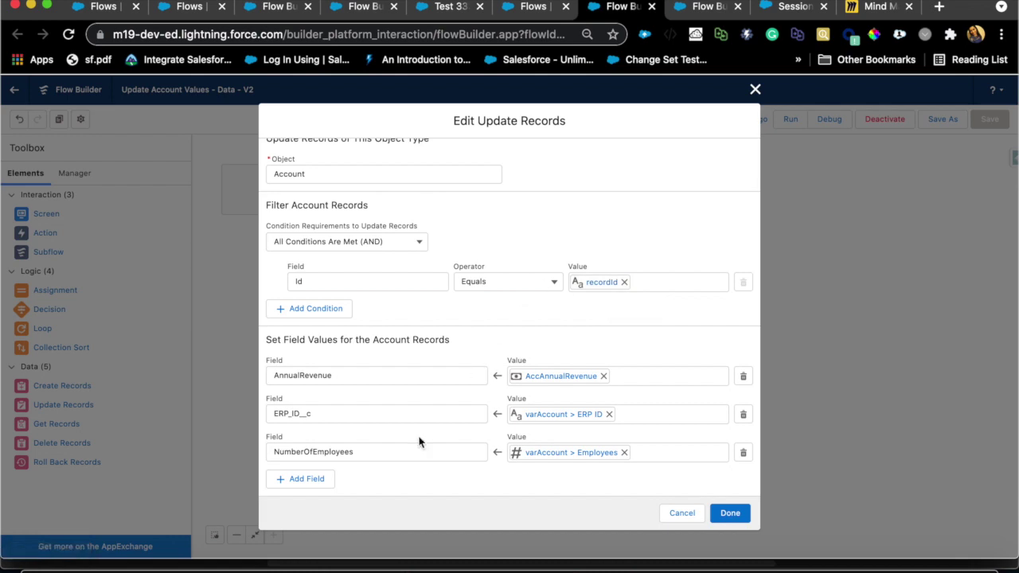
# Close the Update Records element, open the Create Oppty Sub Flow, and review the variable assignments in its Assign Oppty Values element.
pyautogui.click(756, 89)
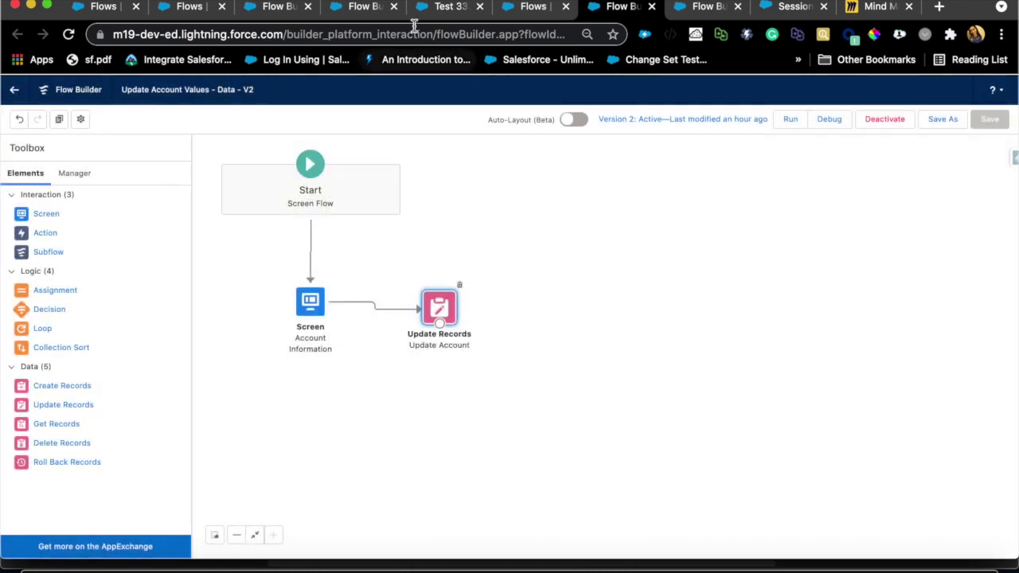
pyautogui.click(499, 10)
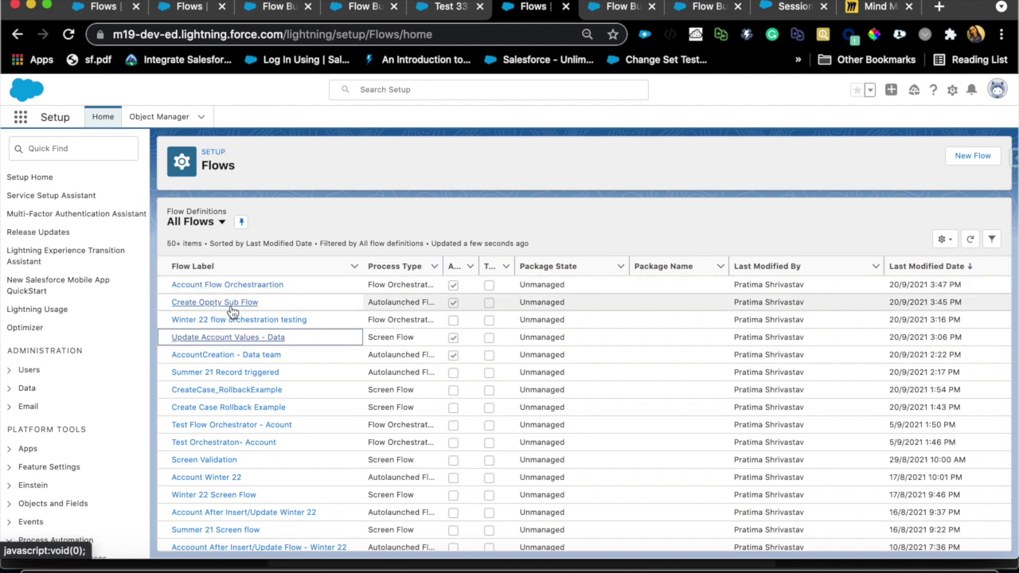
pyautogui.click(228, 307)
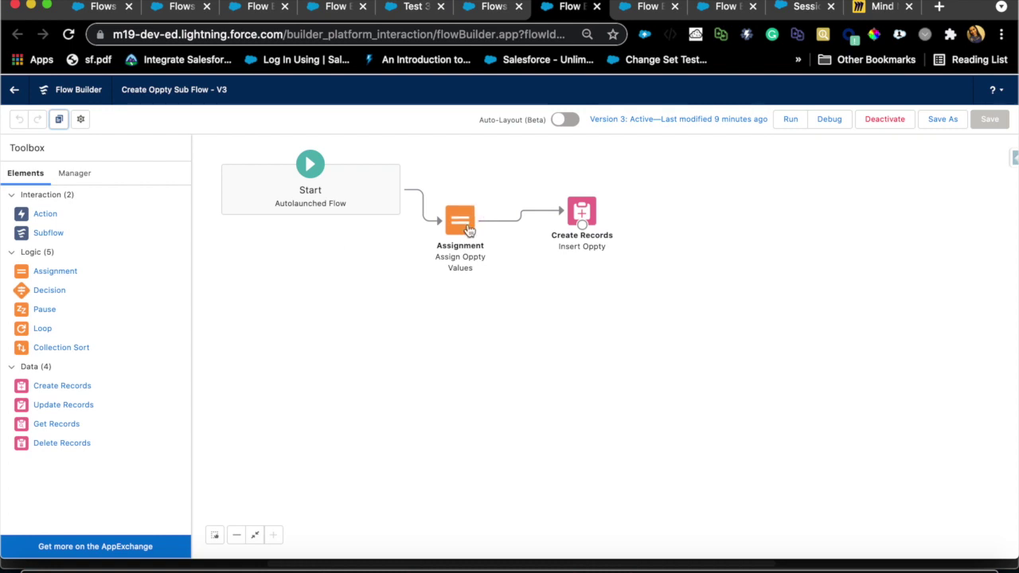
pyautogui.doubleClick(469, 230)
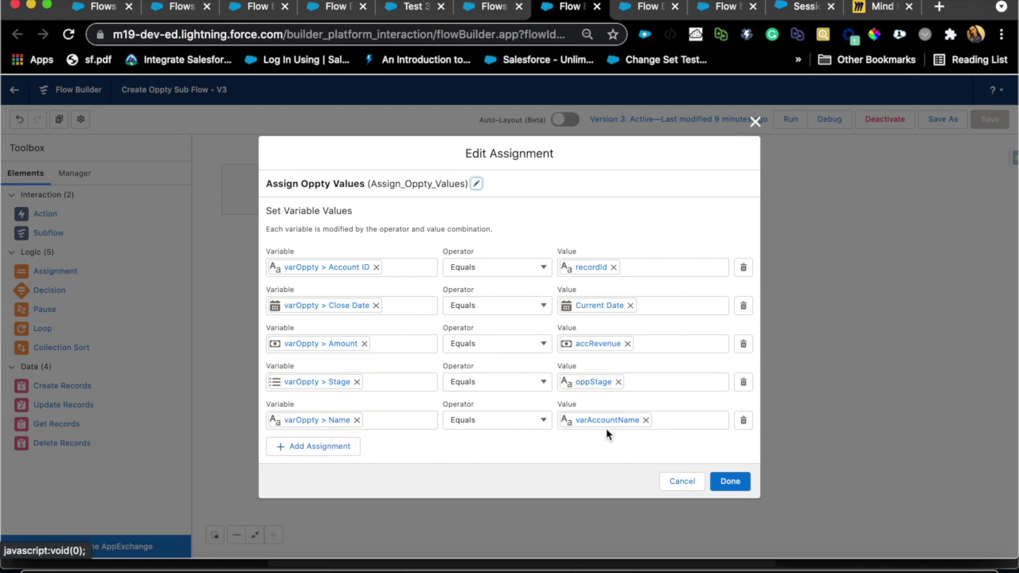
pyautogui.click(681, 488)
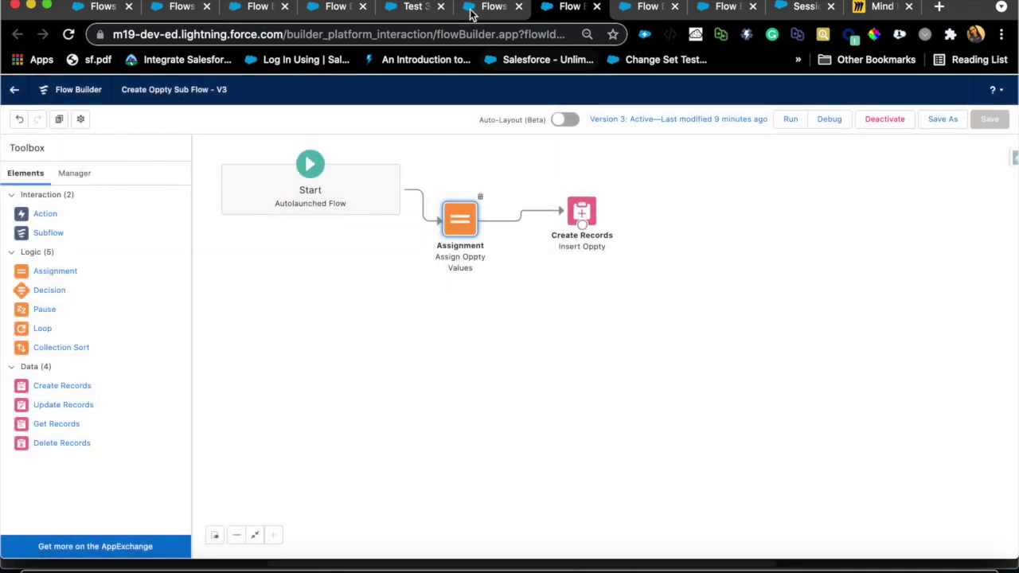
# Return to the Account Flow Orchestraartion and review its layout from the start through the Account Validation stage and Annual Revenue decision.
pyautogui.click(318, 10)
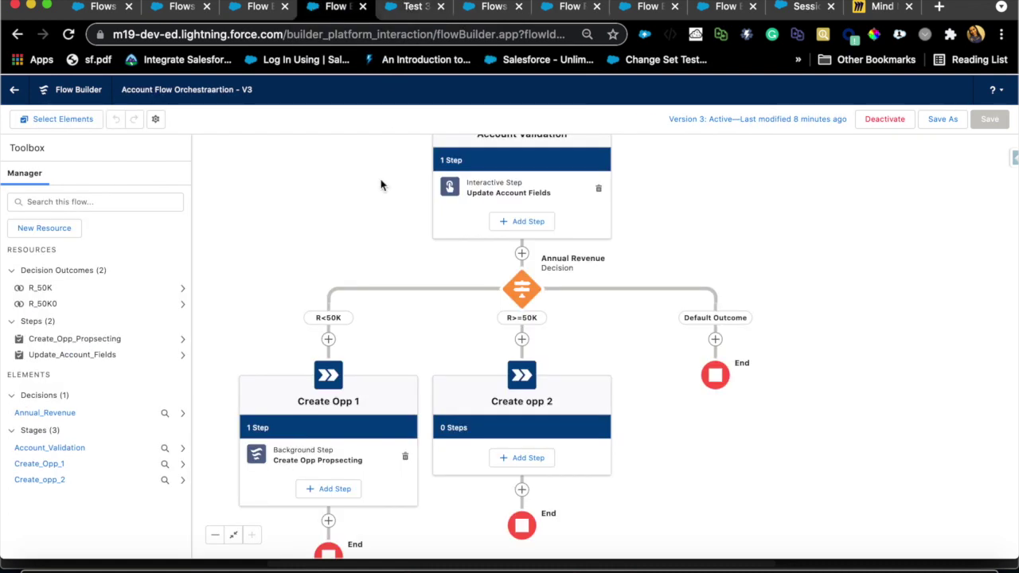
pyautogui.click(326, 247)
pyautogui.moveTo(327, 247); pyautogui.dragTo(297, 370)
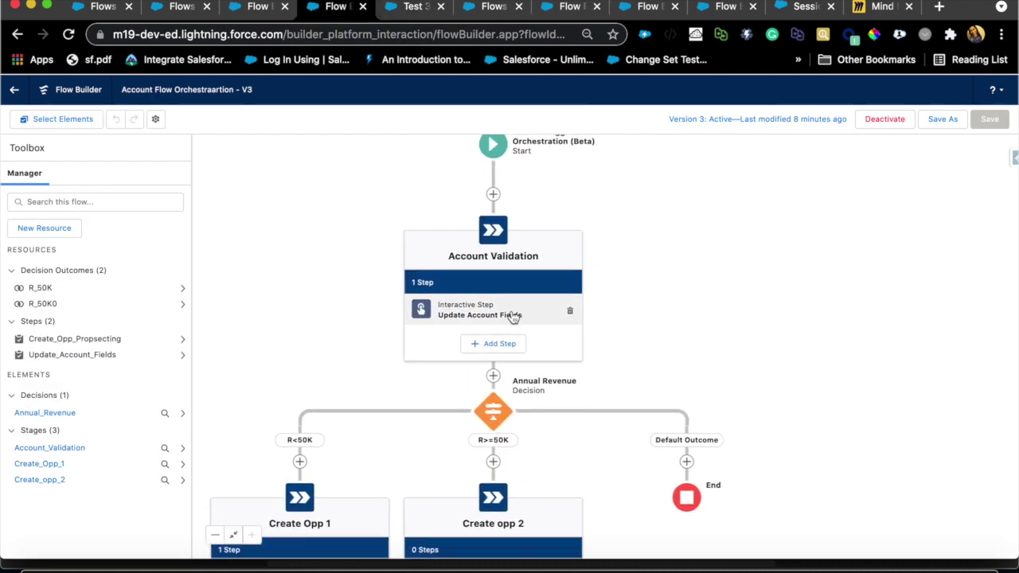
pyautogui.moveTo(656, 338); pyautogui.dragTo(681, 368)
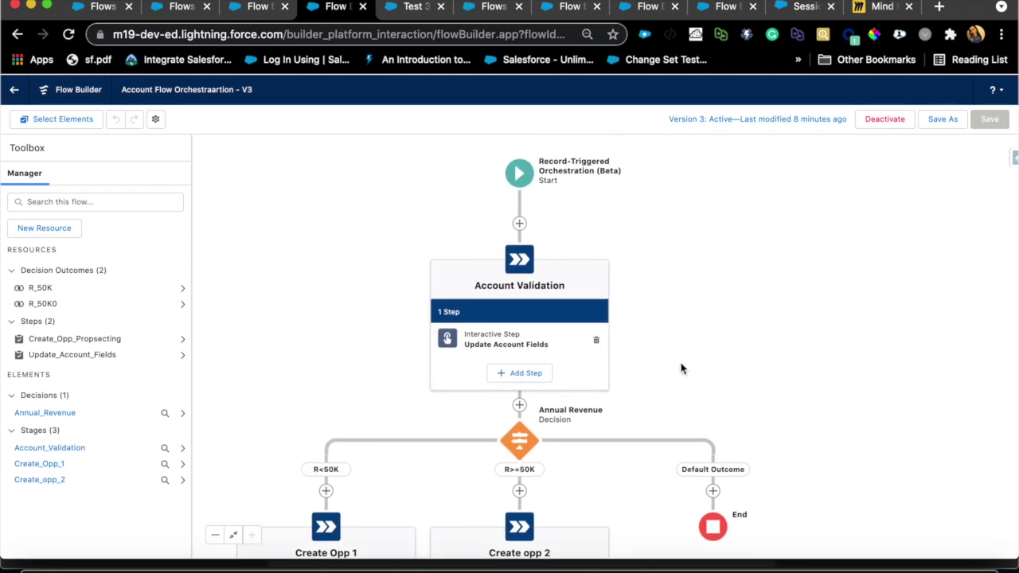